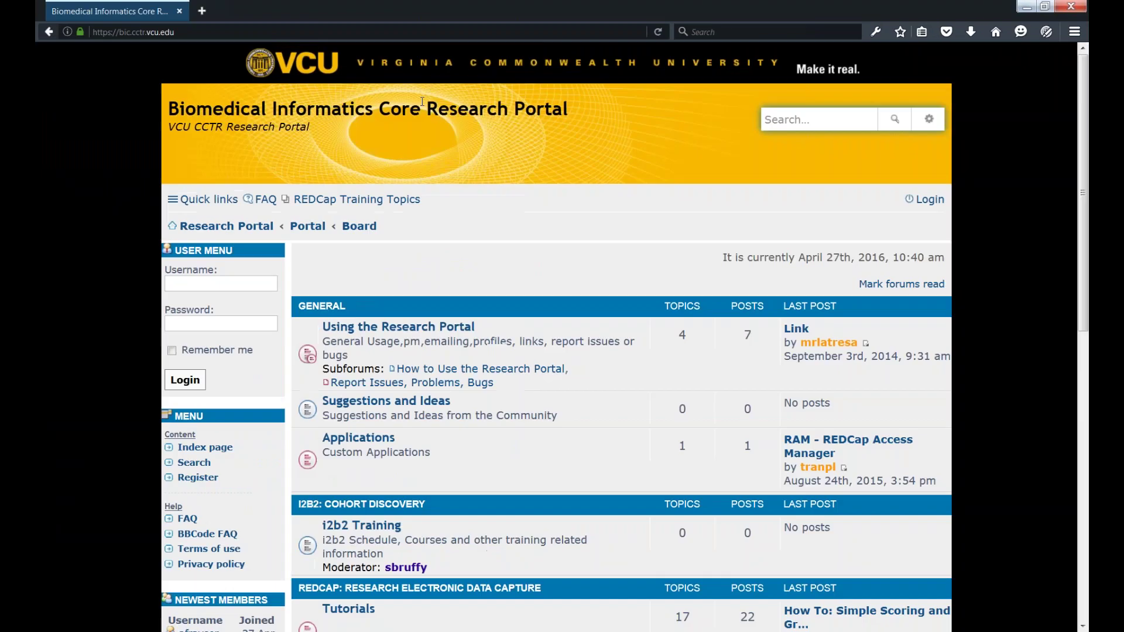
Open the REDCap Training Topics page and scroll to its table of 30 numbered sessions
left_click(183, 32)
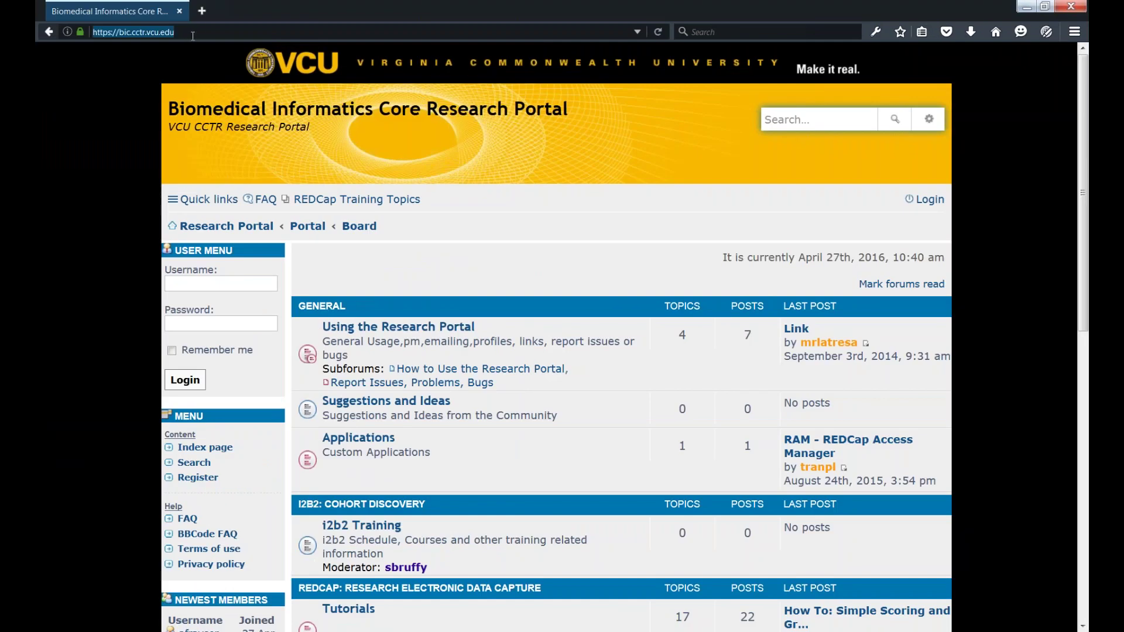
left_click(363, 204)
scroll(472, 298, "down", 5)
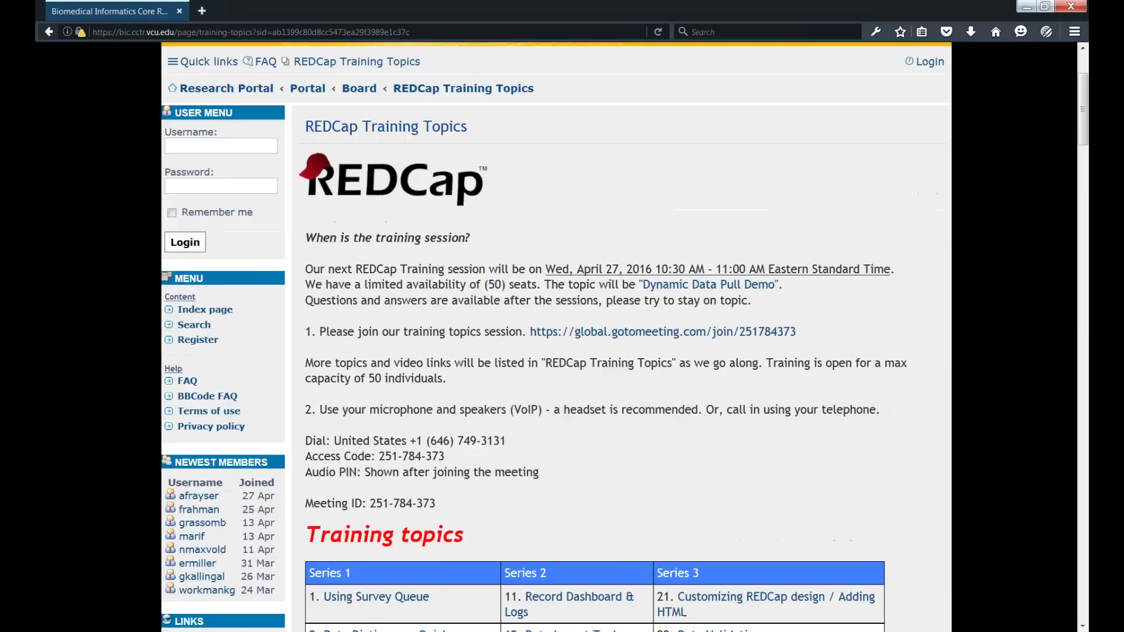
scroll(471, 299, "down", 3)
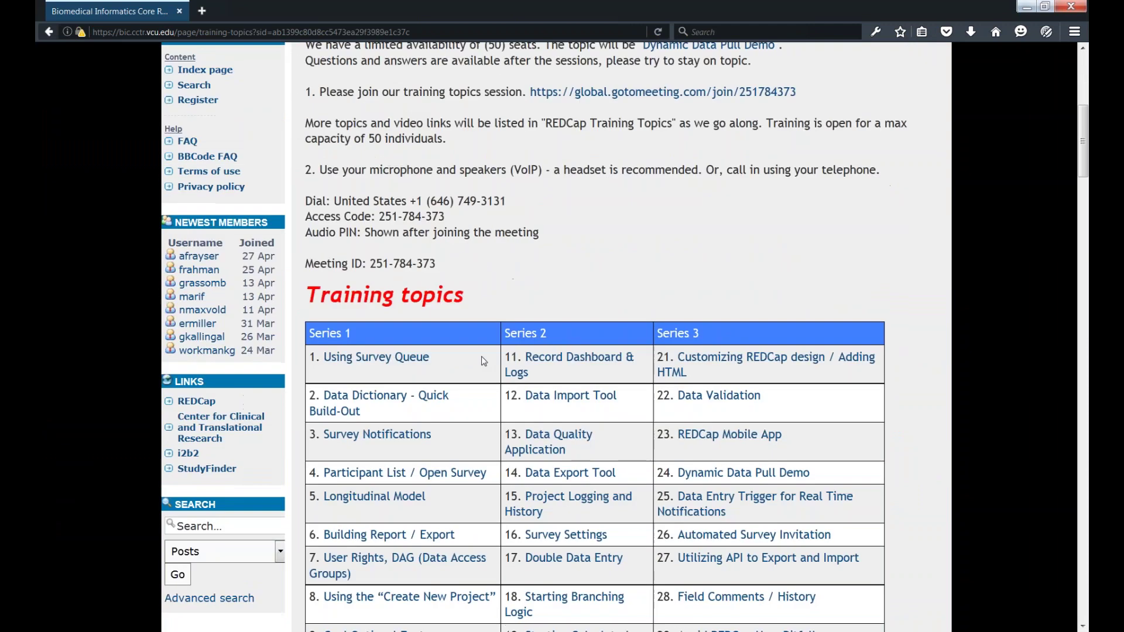
scroll(472, 291, "down", 2)
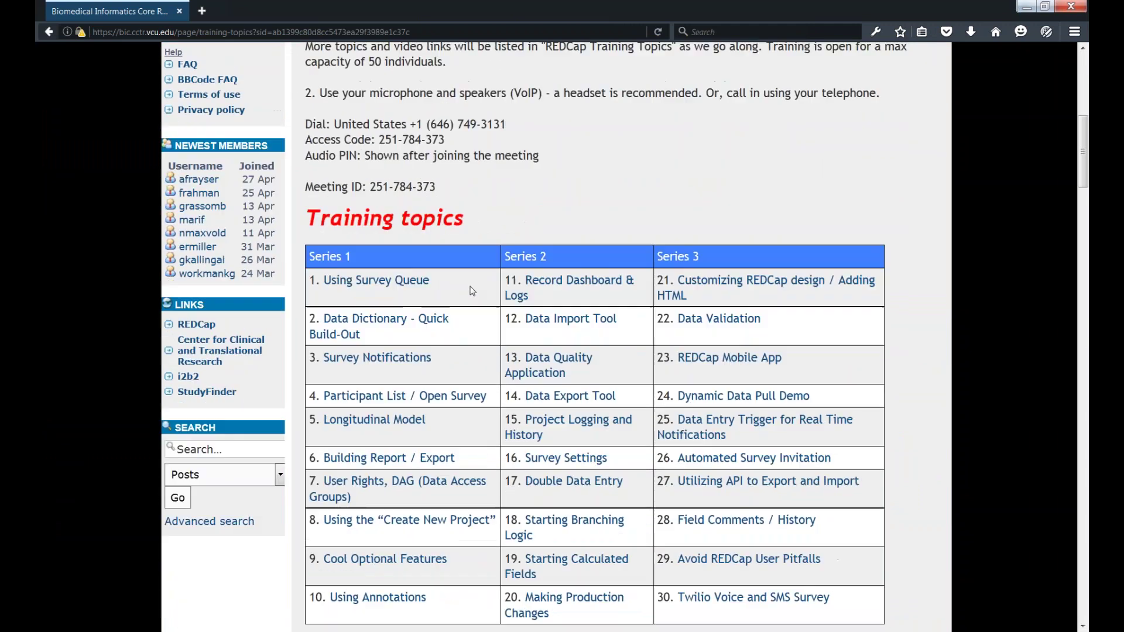
scroll(471, 291, "down", 2)
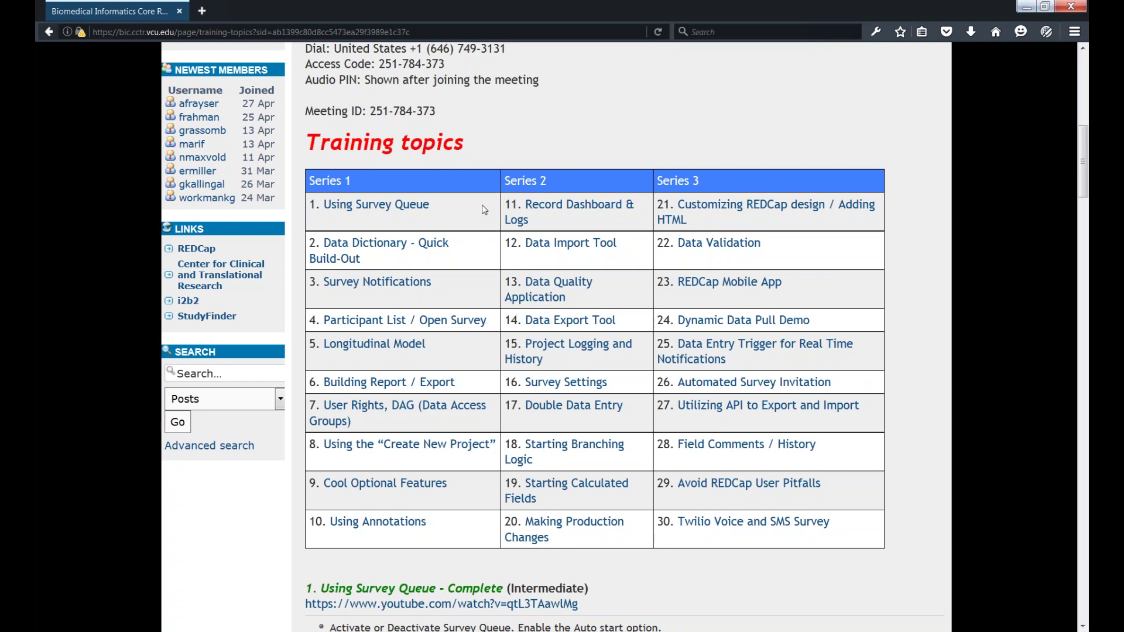
scroll(485, 210, "up", 2)
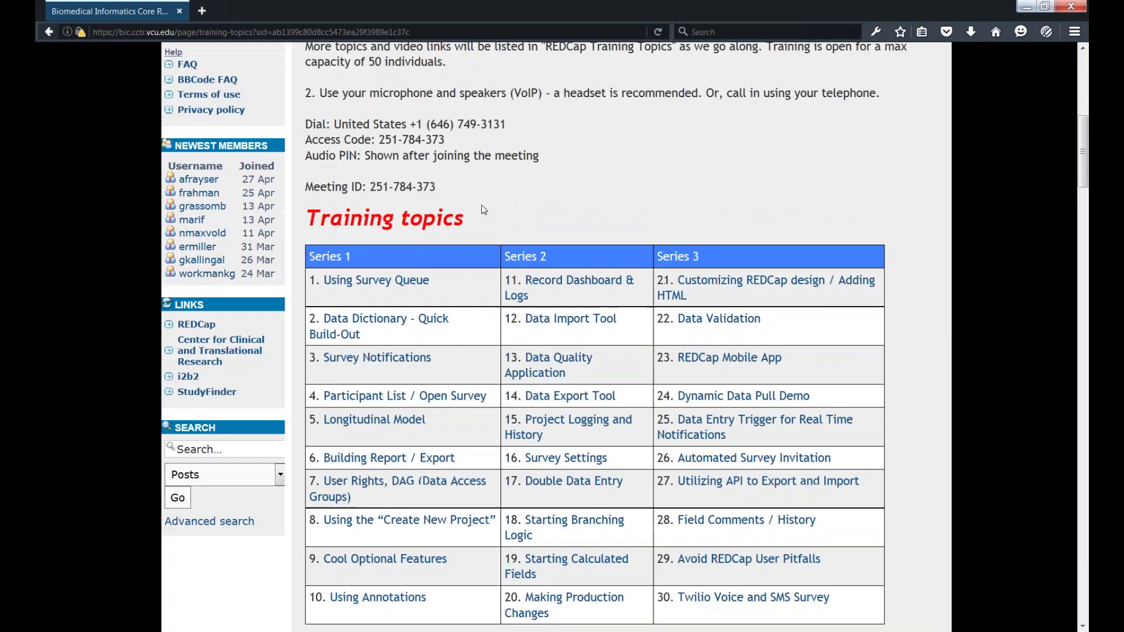
scroll(485, 209, "up", 2)
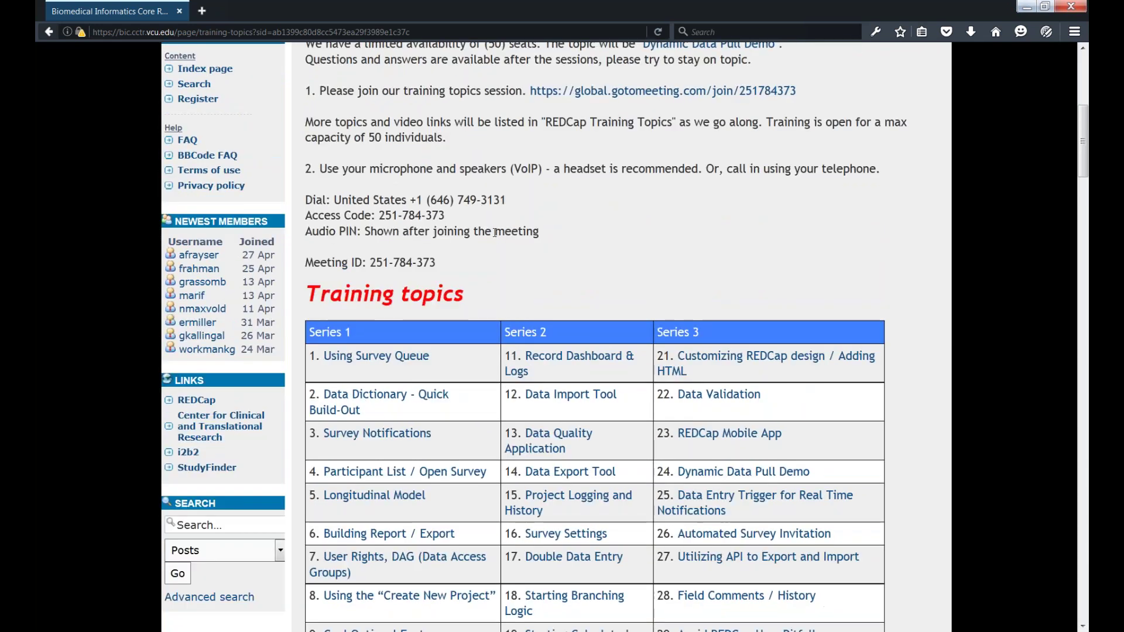
scroll(466, 291, "down", 2)
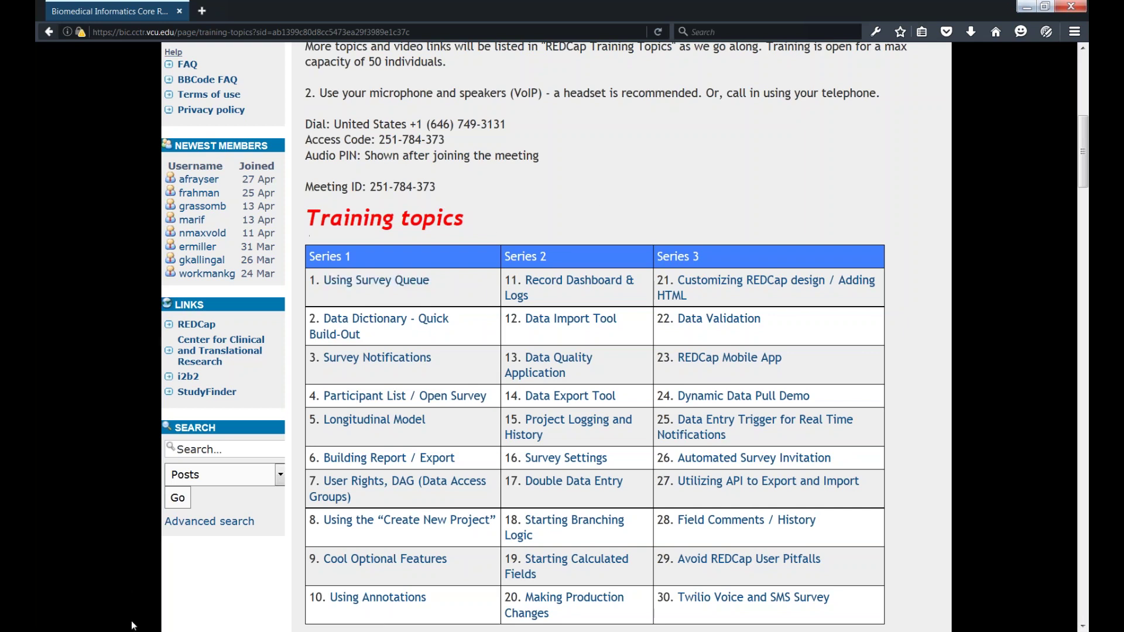
mouse_move(131, 631)
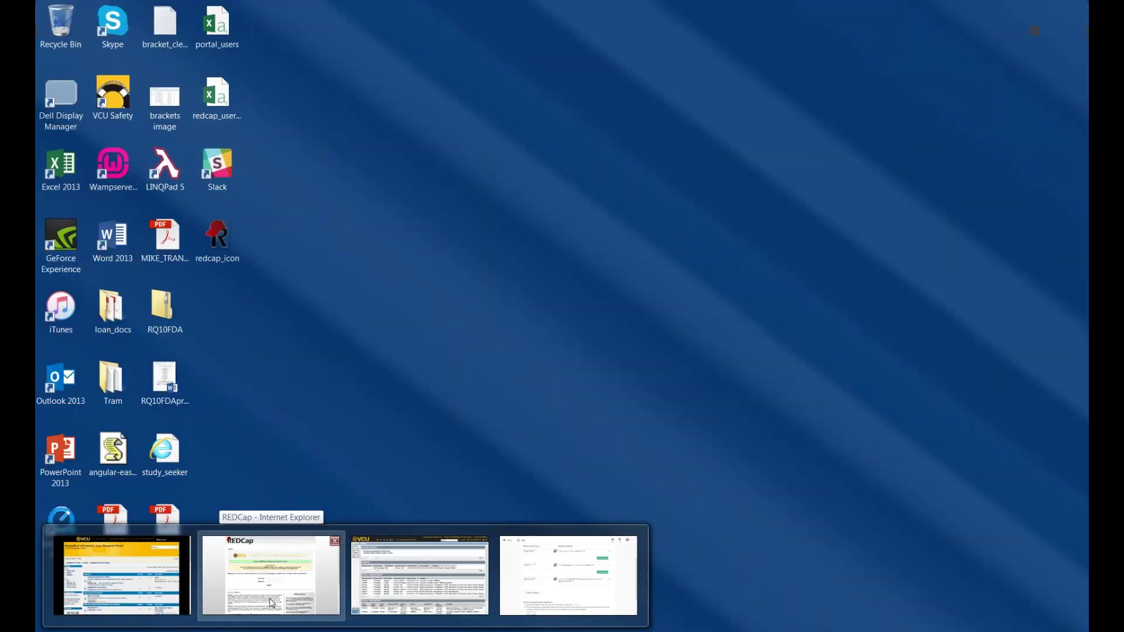
Bring the REDCap window forward, maximize it, and log in with the username and password
left_click(271, 603)
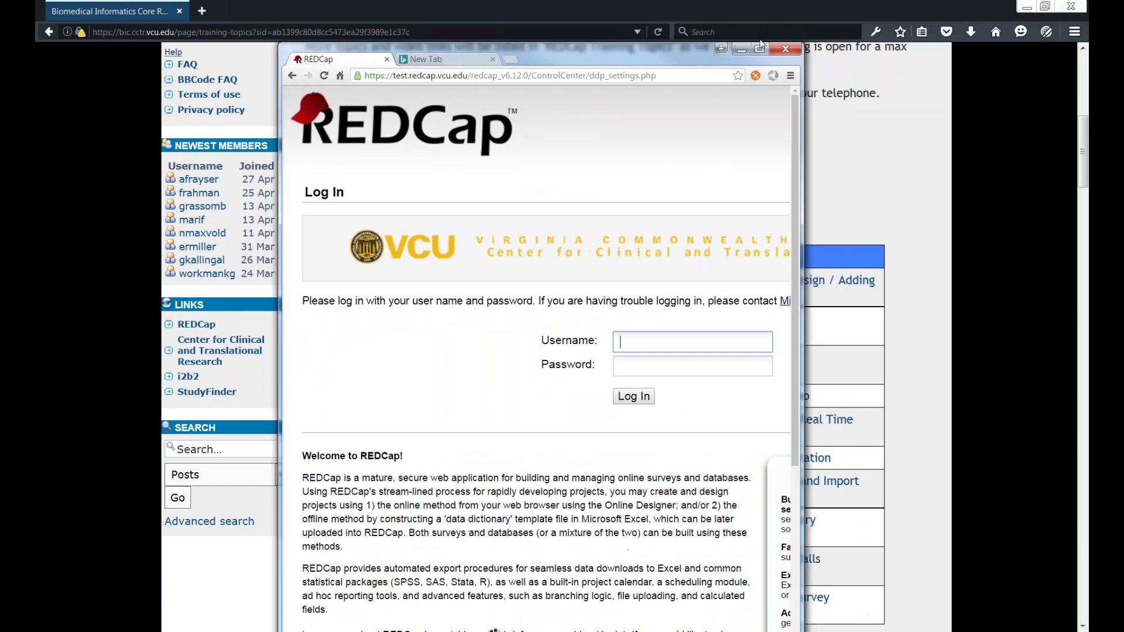
left_click(760, 48)
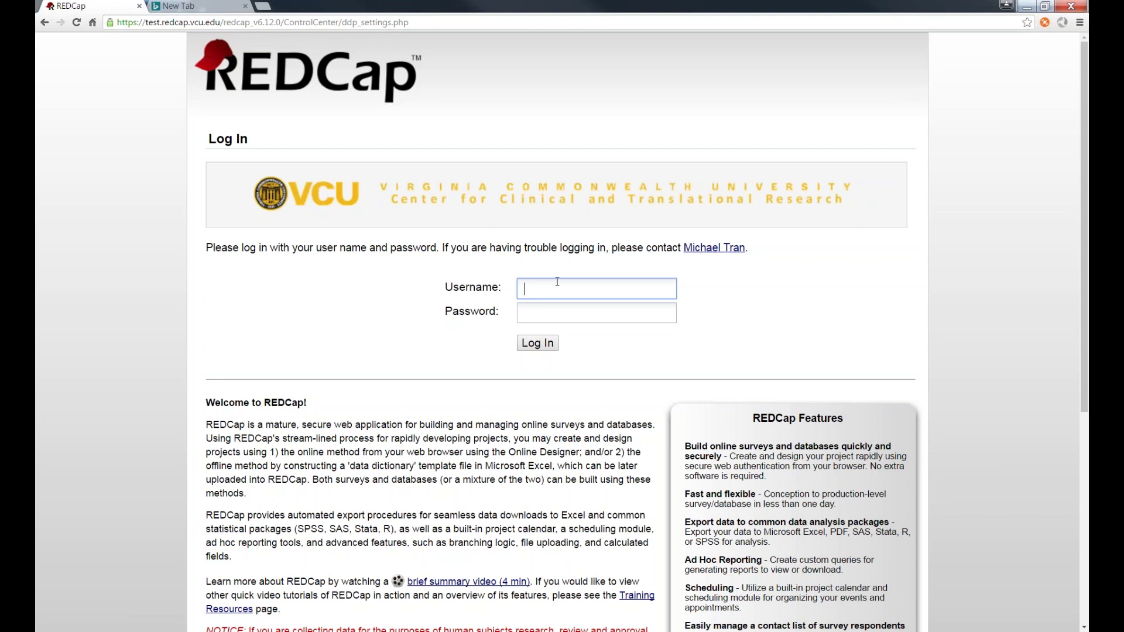
type("tranpl")
key("Tab")
type("*********")
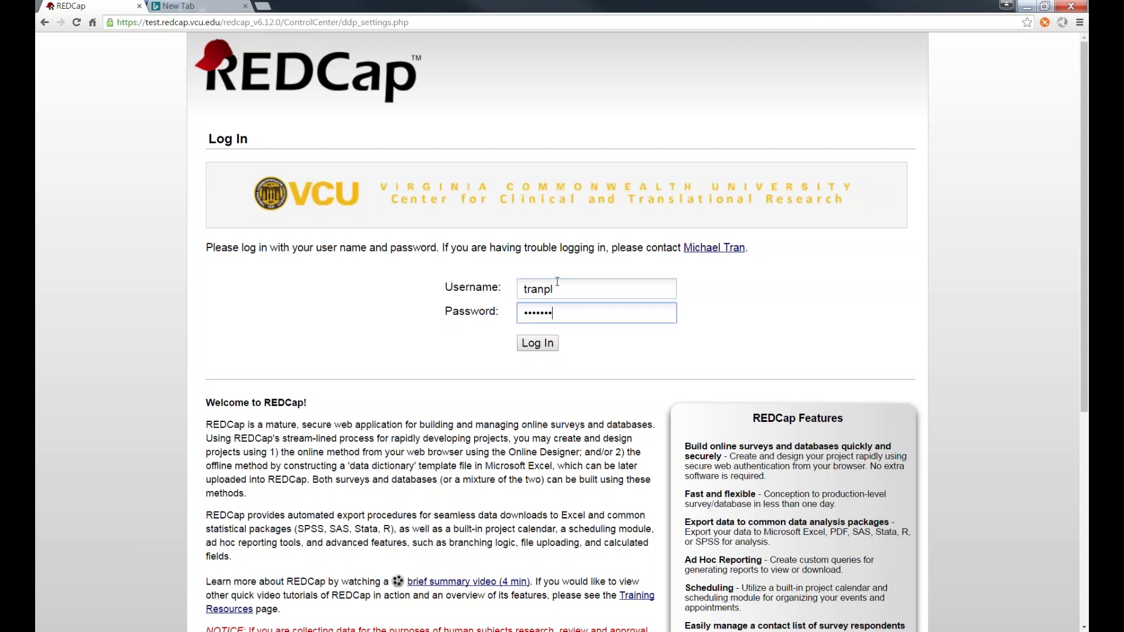
key("Return")
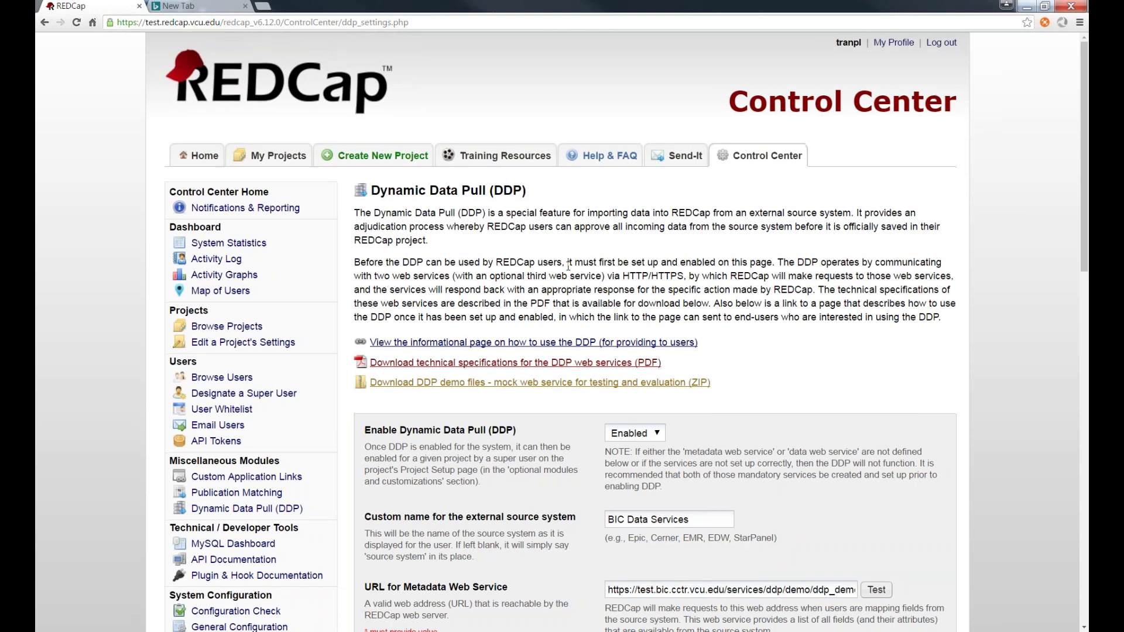
scroll(422, 211, "down", 2)
scroll(351, 176, "up", 2)
Open the My Projects list and scroll through the available REDCap projects
left_click(278, 157)
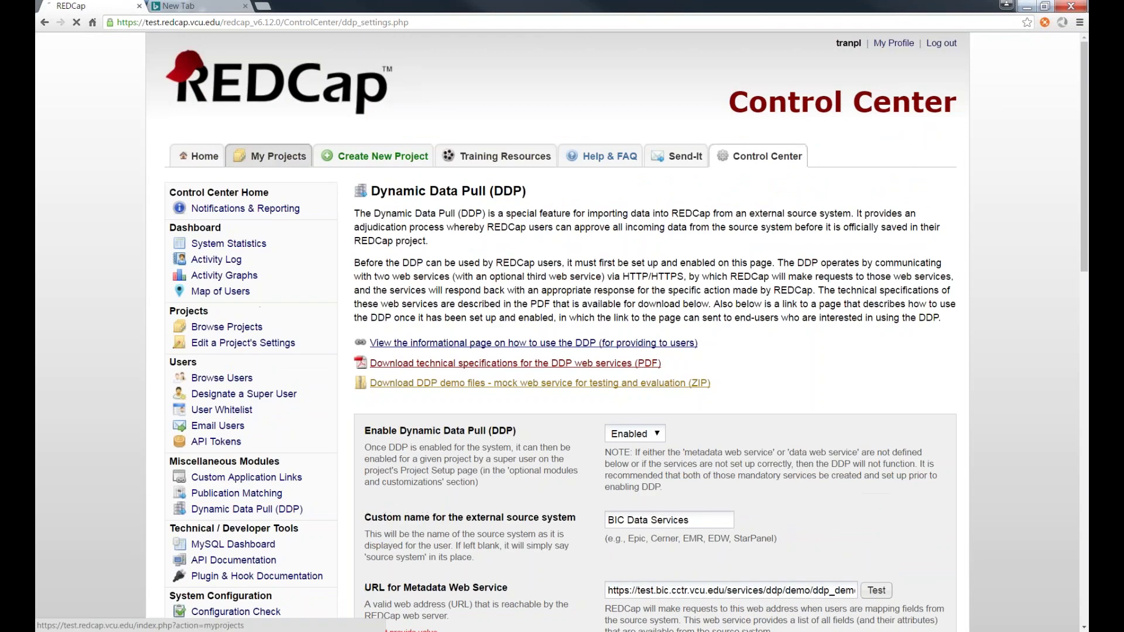
scroll(198, 302, "down", 3)
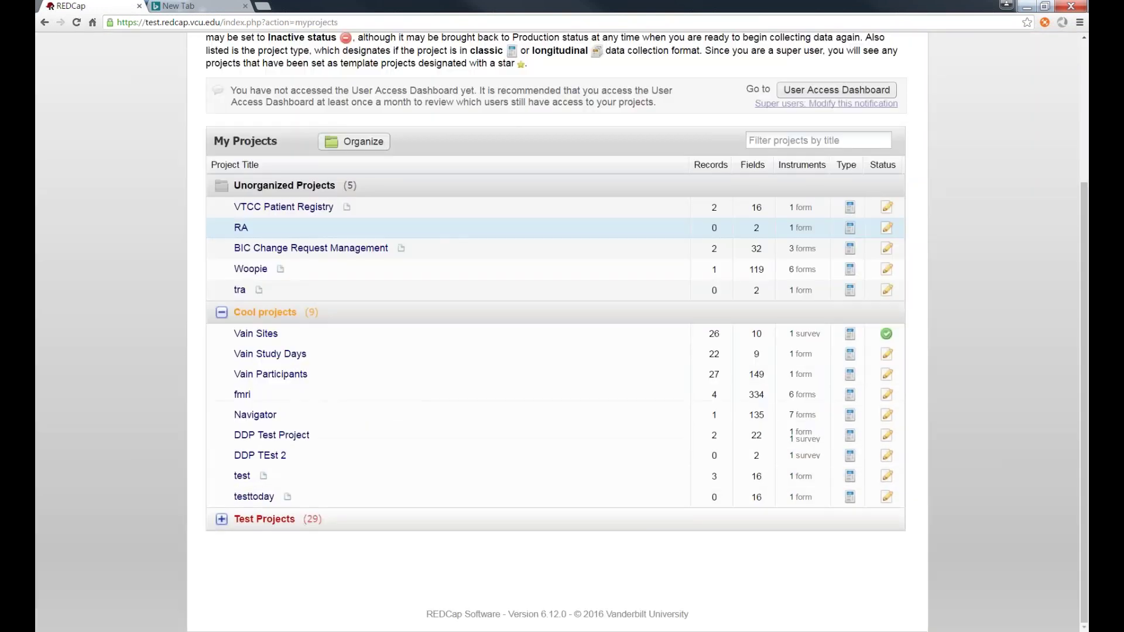
scroll(198, 301, "up", 1)
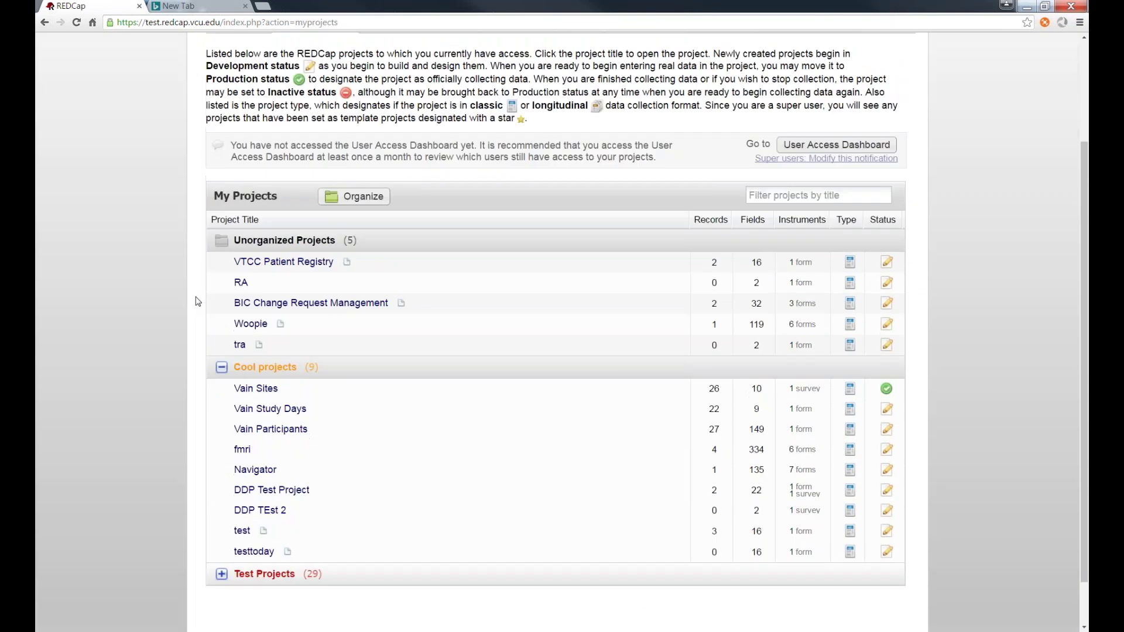
scroll(198, 302, "up", 2)
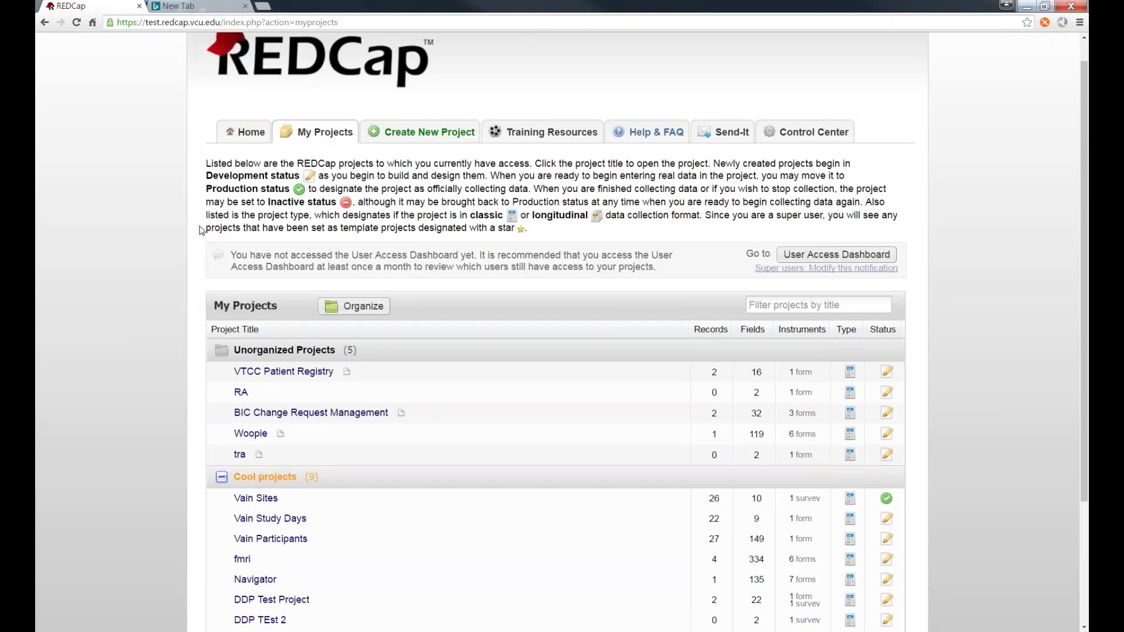
scroll(202, 234, "down", 2)
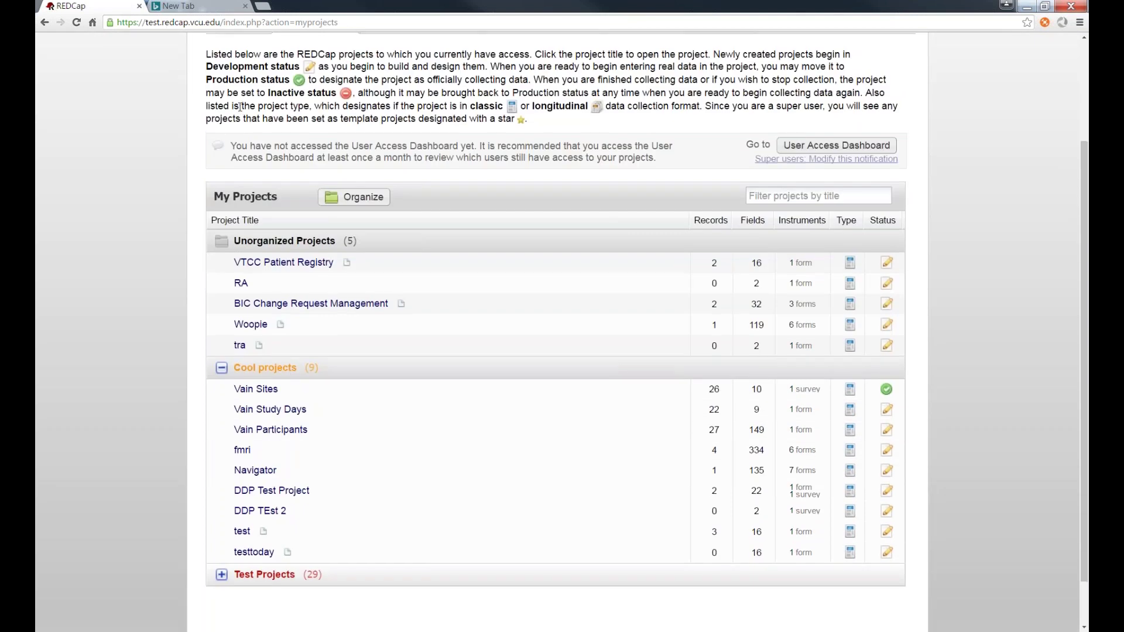
scroll(241, 107, "up", 2)
Open the Control Center's DDP settings and review the test.bic.cctr.vcu.edu web service URLs
left_click(805, 132)
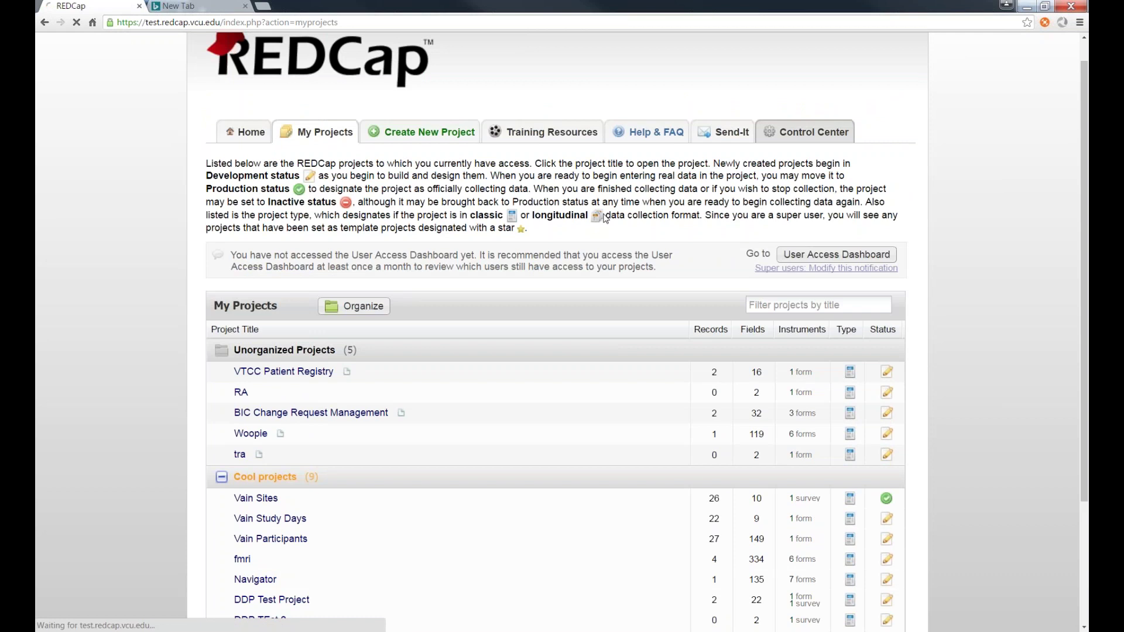
scroll(354, 316, "down", 3)
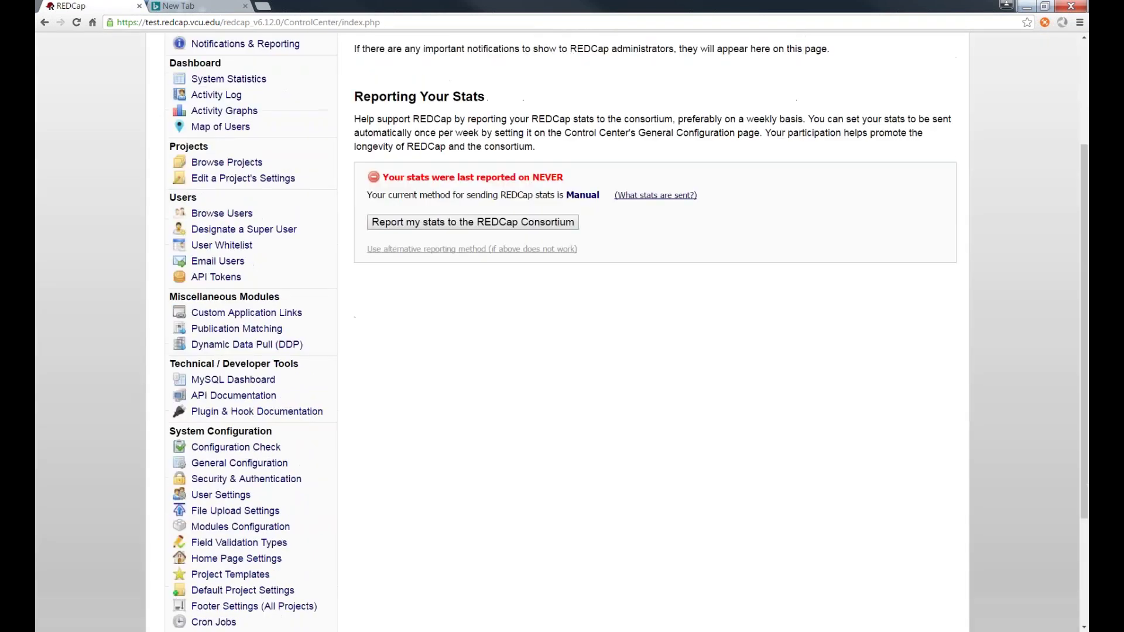
left_click(254, 346)
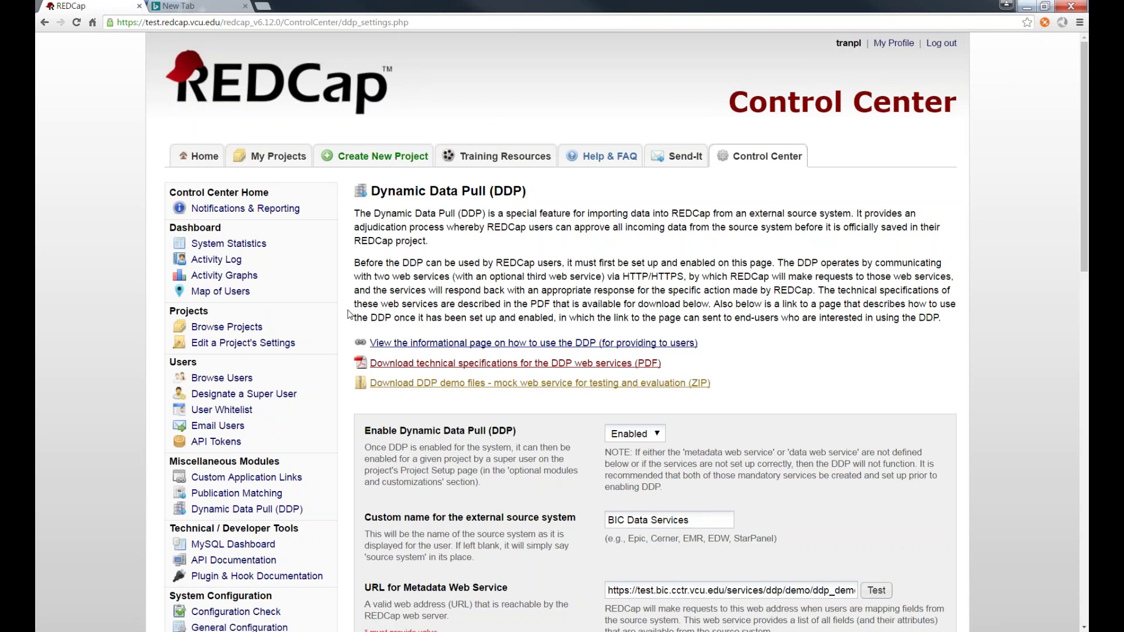
scroll(350, 314, "down", 1)
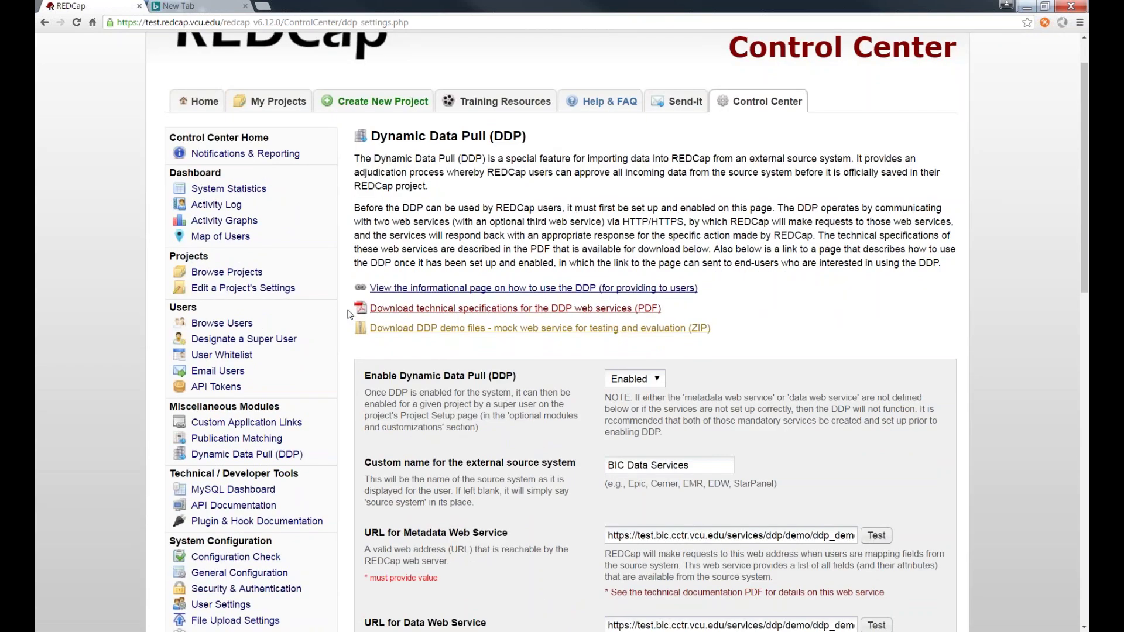
scroll(349, 315, "down", 3)
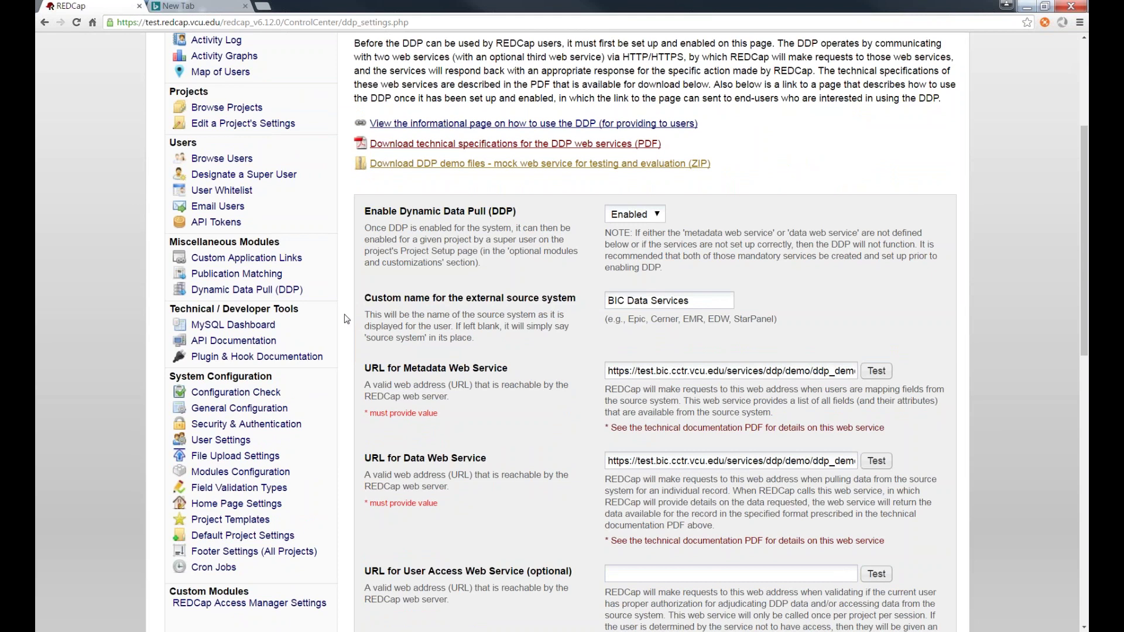
scroll(595, 327, "down", 1)
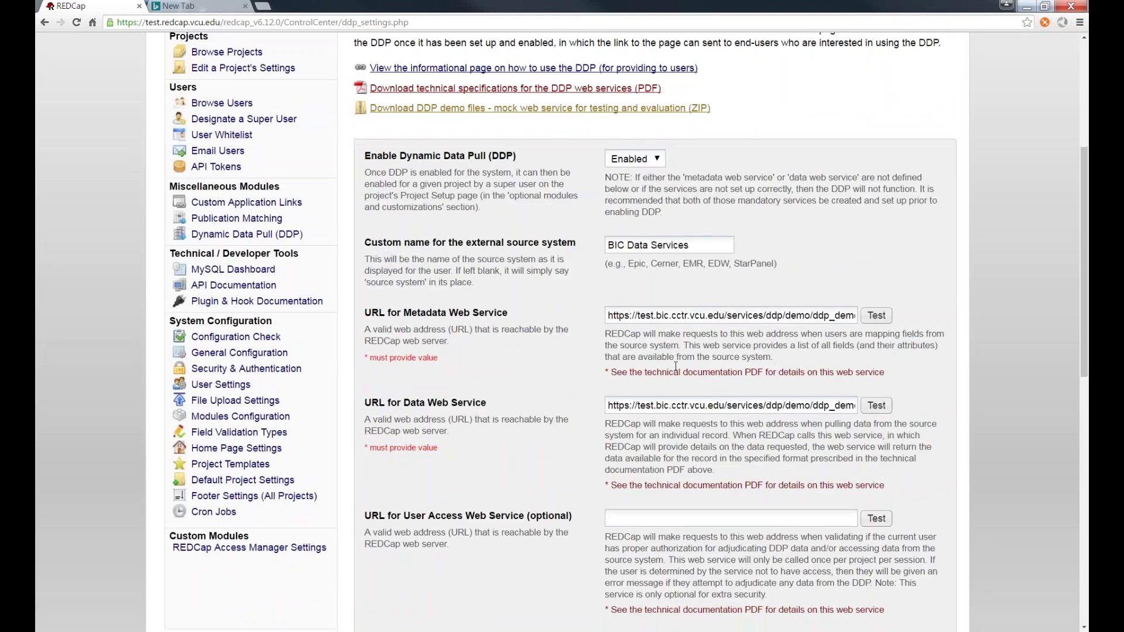
scroll(642, 238, "down", 1)
scroll(642, 238, "up", 2)
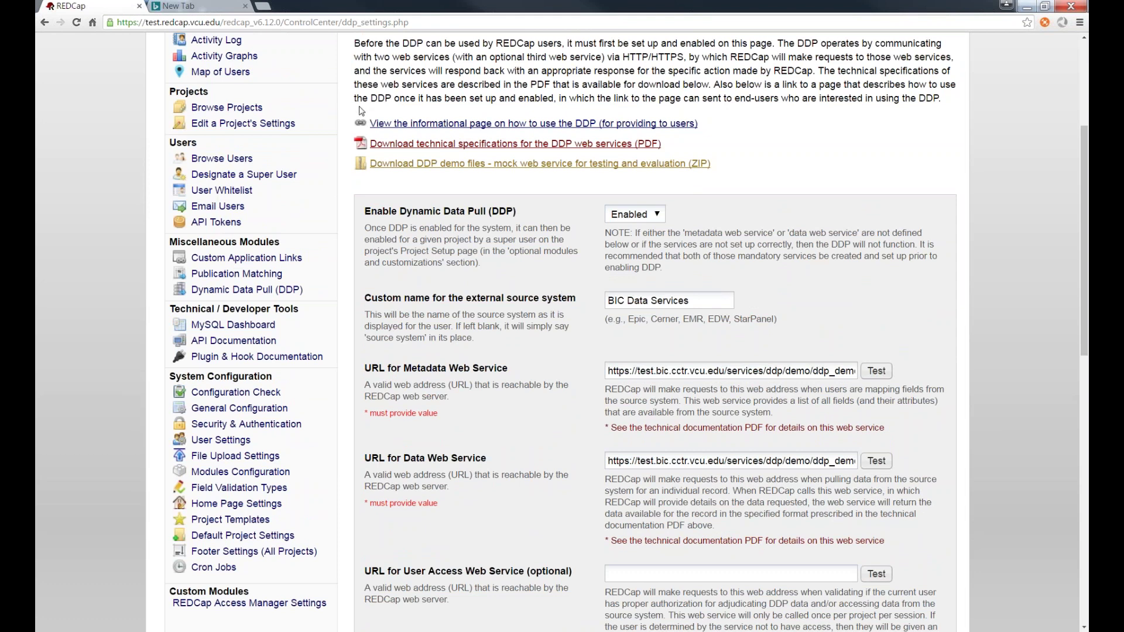
scroll(349, 103, "down", 1)
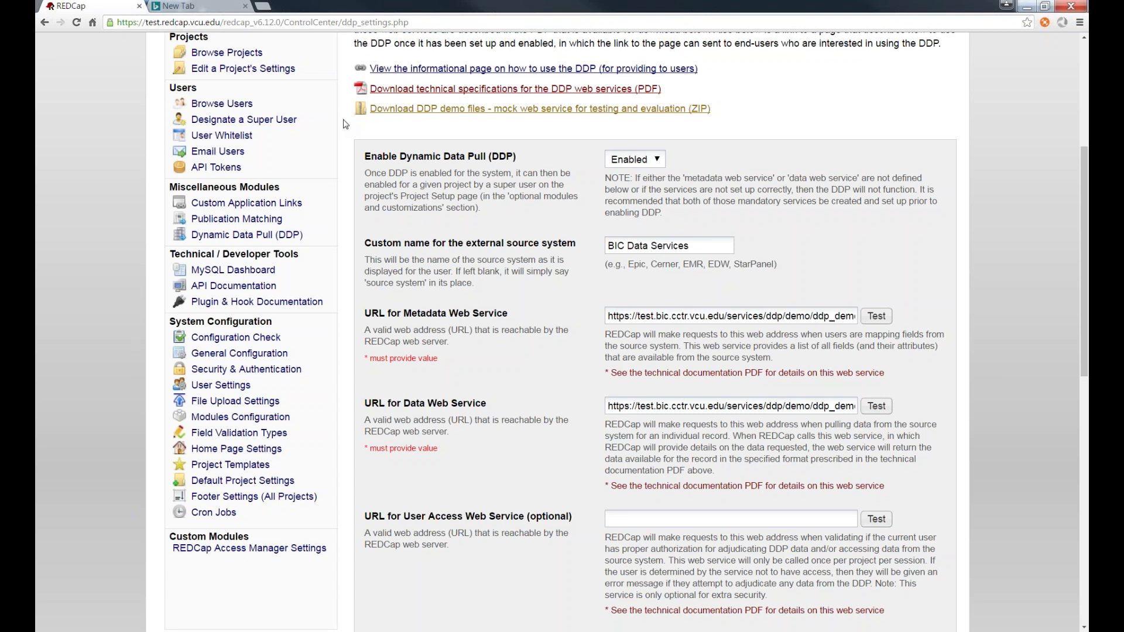
scroll(345, 124, "up", 1)
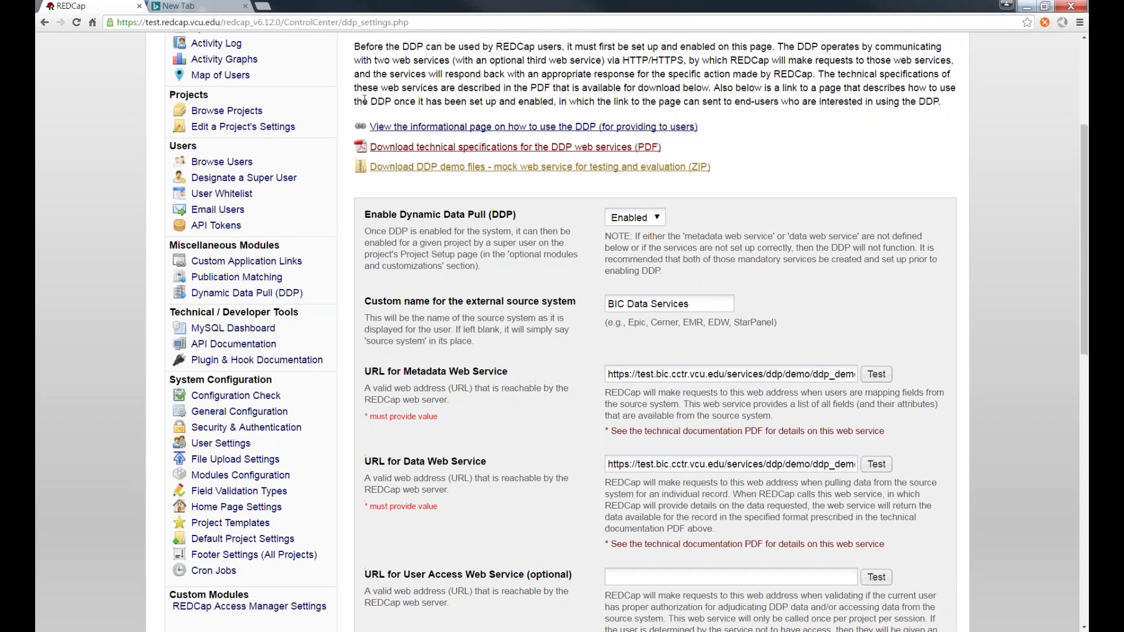
scroll(364, 100, "up", 3)
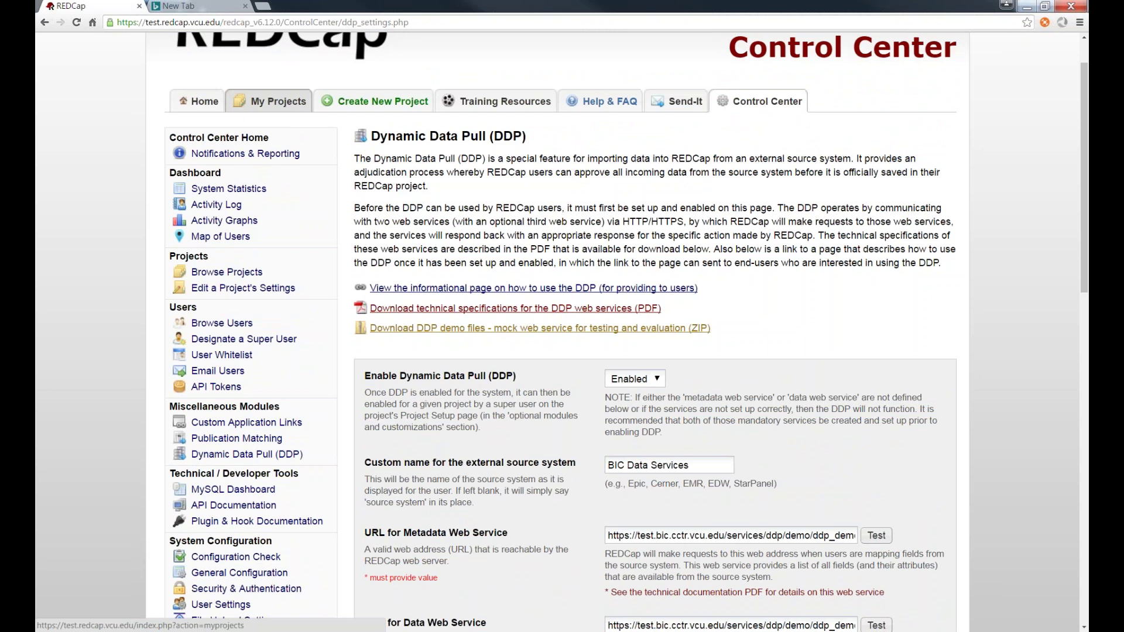
Return to My Projects, open DDP Test Project, and scroll to its optional modules
left_click(275, 101)
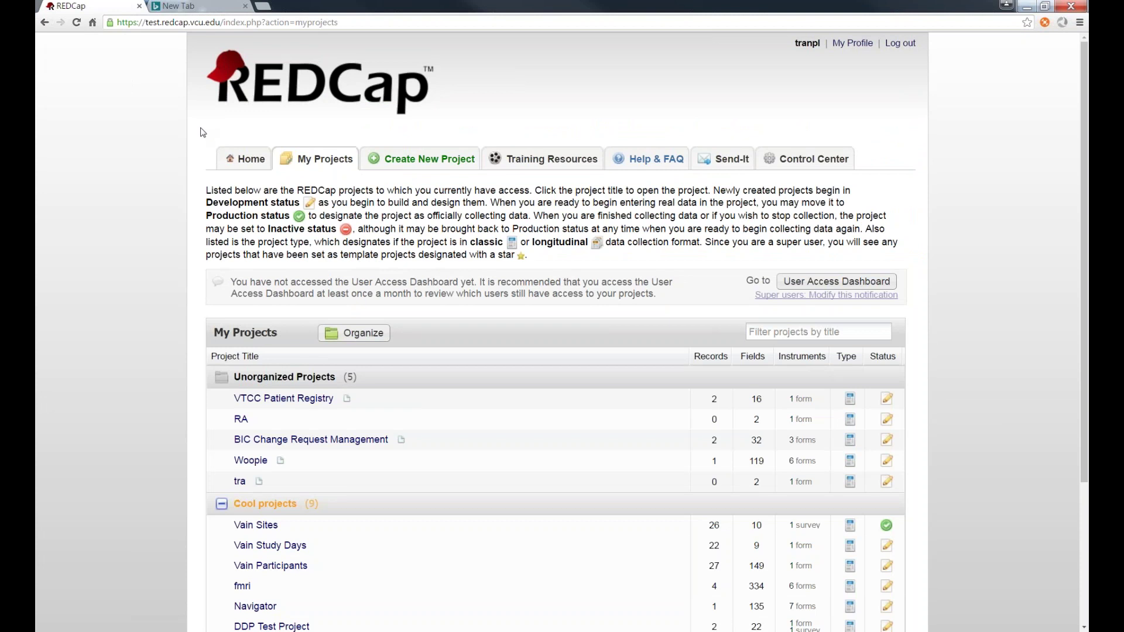
scroll(204, 132, "down", 2)
scroll(194, 195, "down", 1)
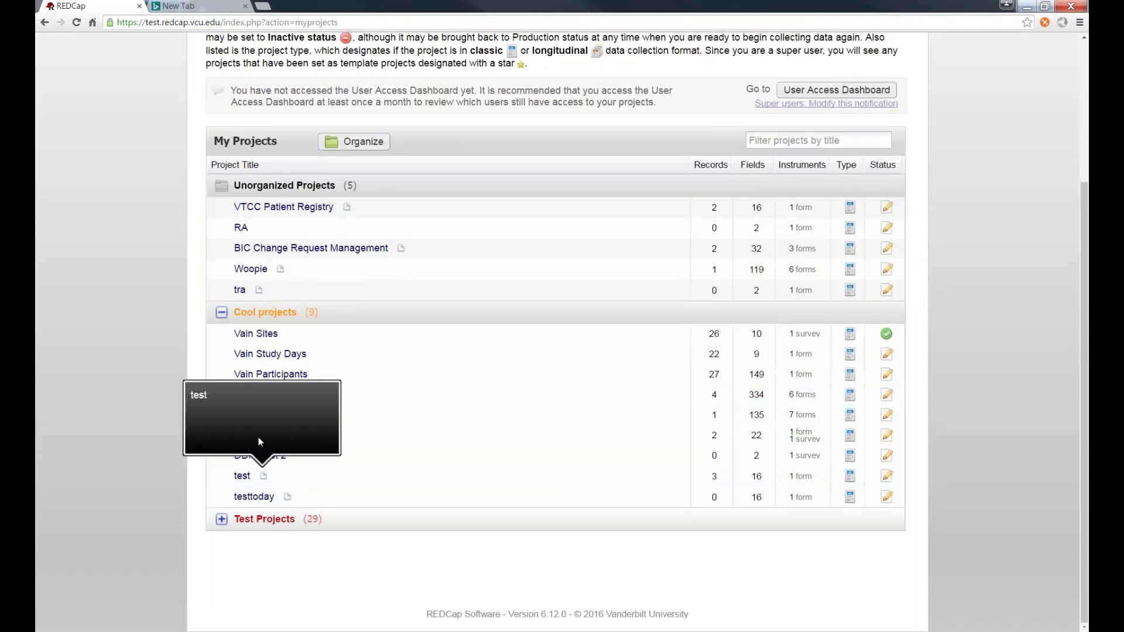
left_click(293, 436)
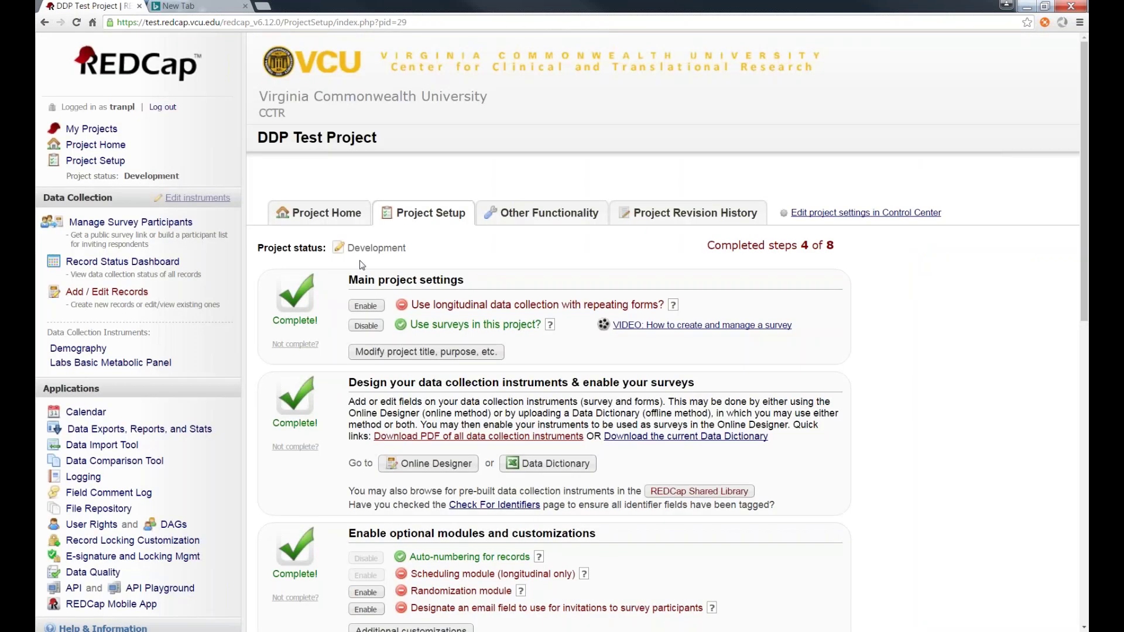
scroll(337, 475, "down", 3)
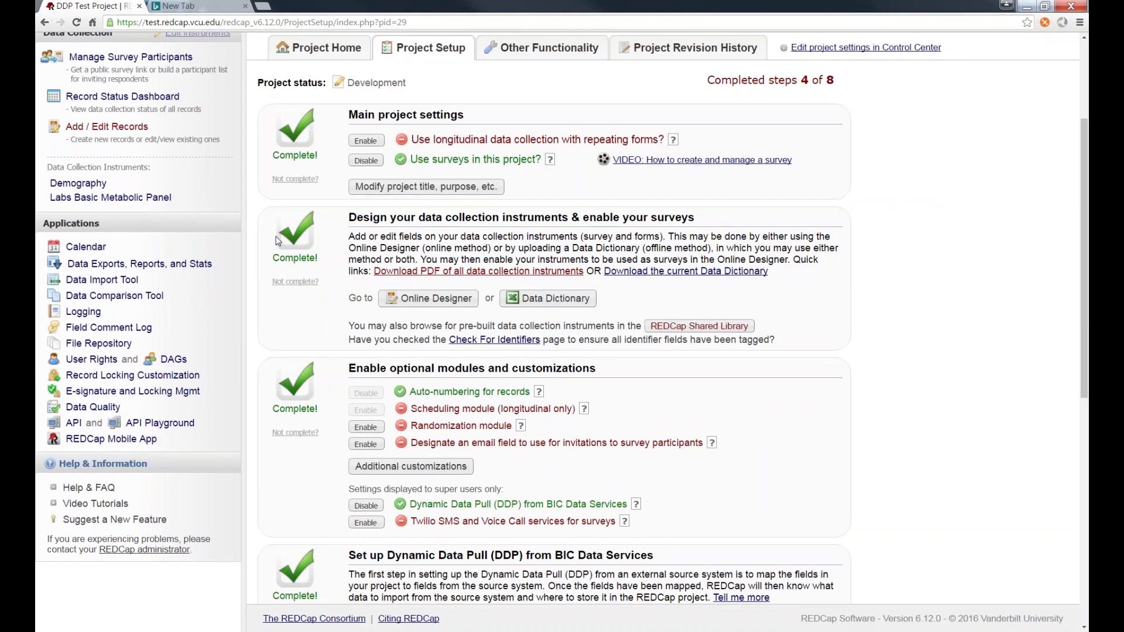
scroll(278, 240, "down", 2)
Highlight the super-user-only settings note and the DDP and Twilio module rows
left_click_drag(353, 380, 507, 384)
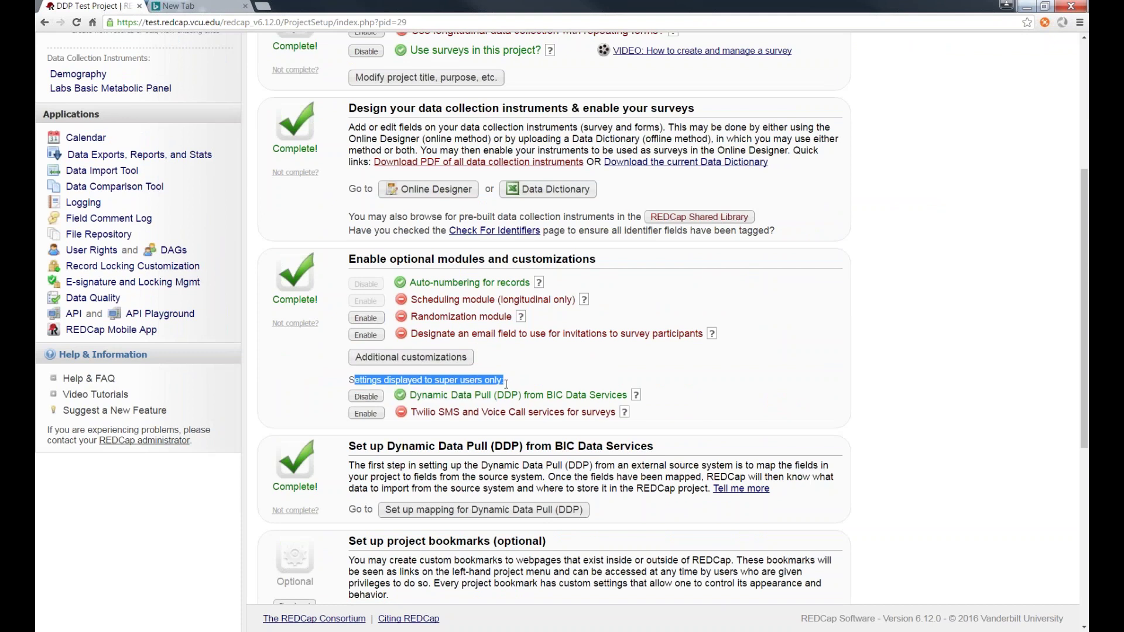
left_click(507, 384)
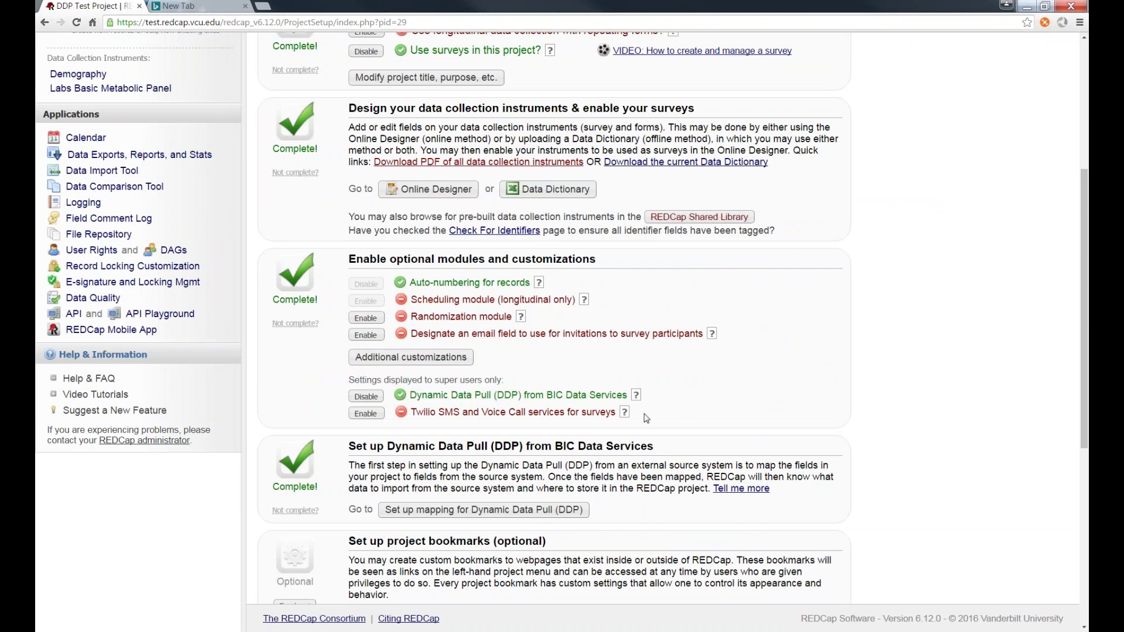
left_click_drag(647, 418, 350, 394)
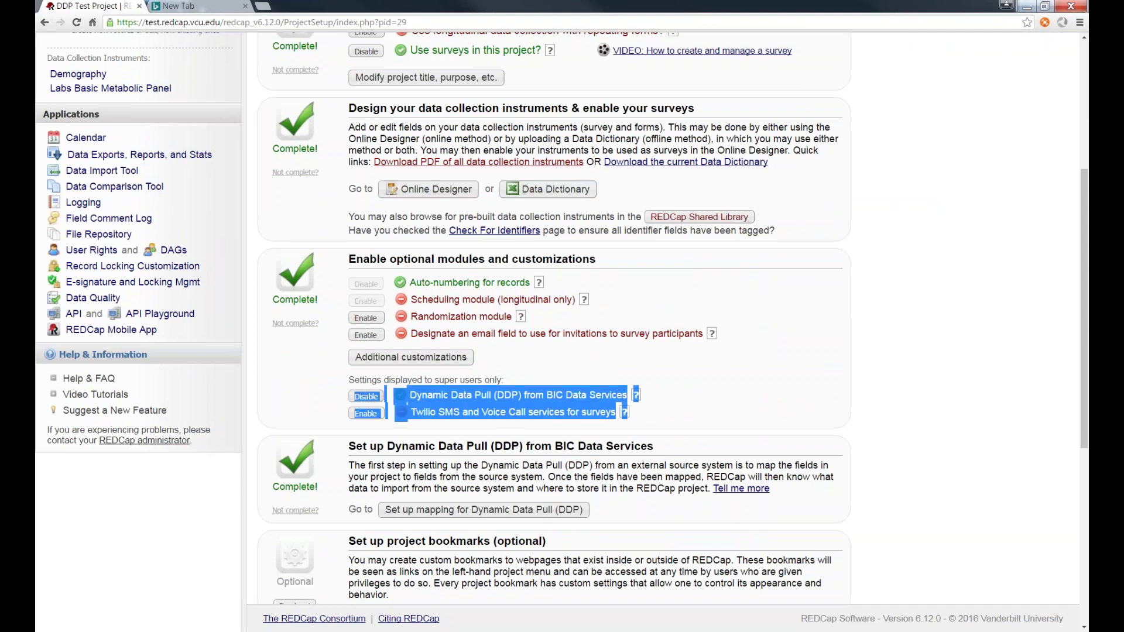
left_click(350, 393)
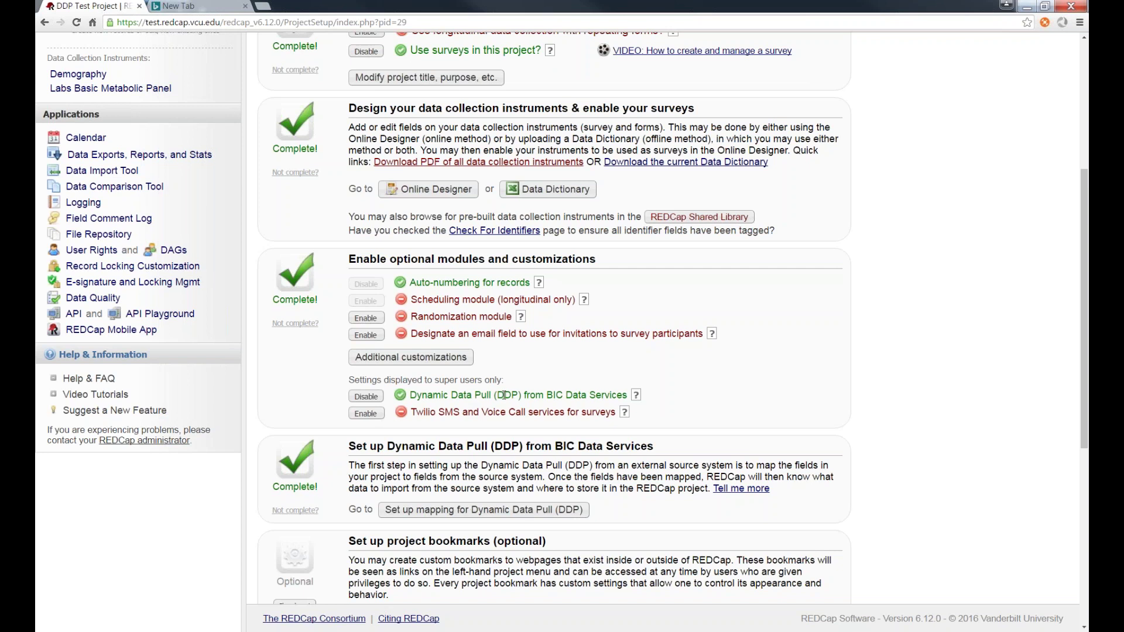
left_click(369, 398)
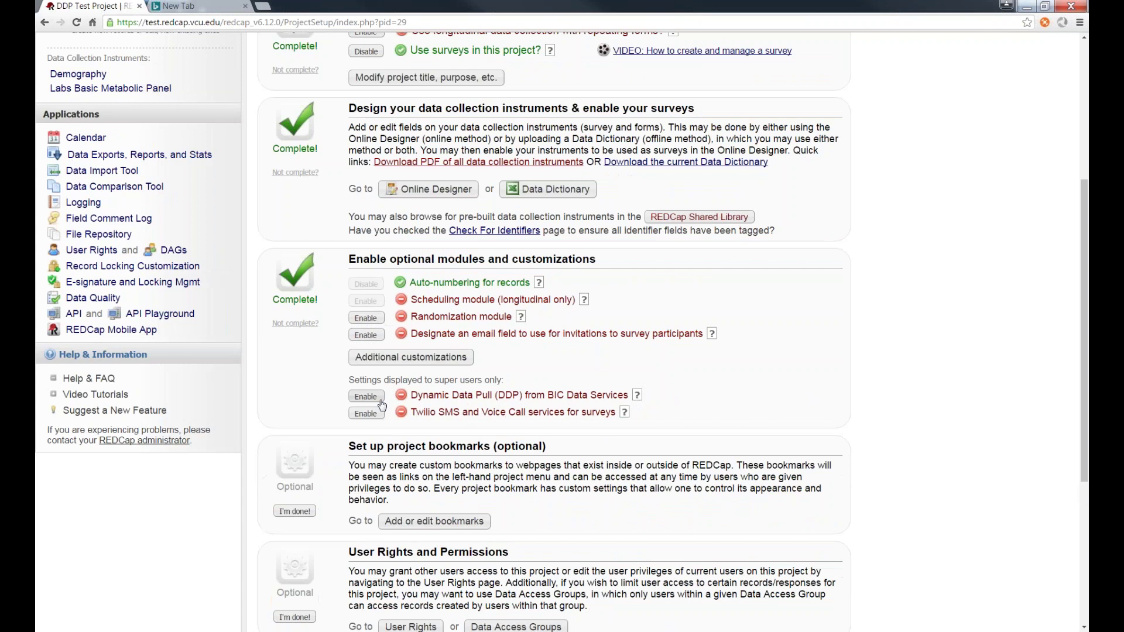
left_click(362, 397)
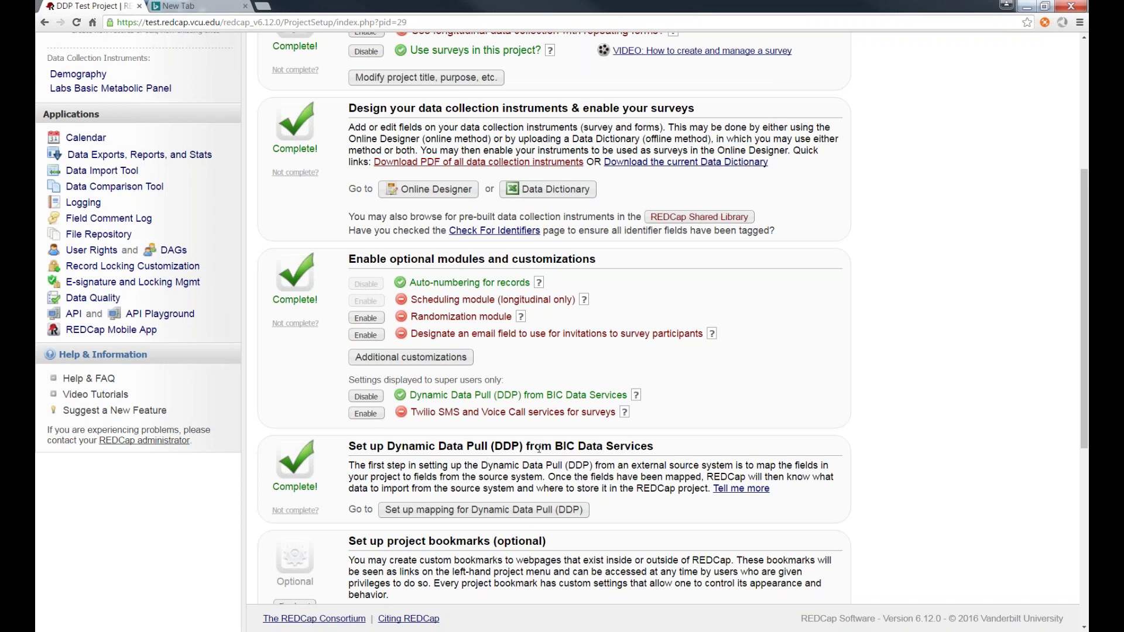
left_click_drag(555, 447, 581, 447)
left_click(582, 445)
scroll(584, 442, "down", 1)
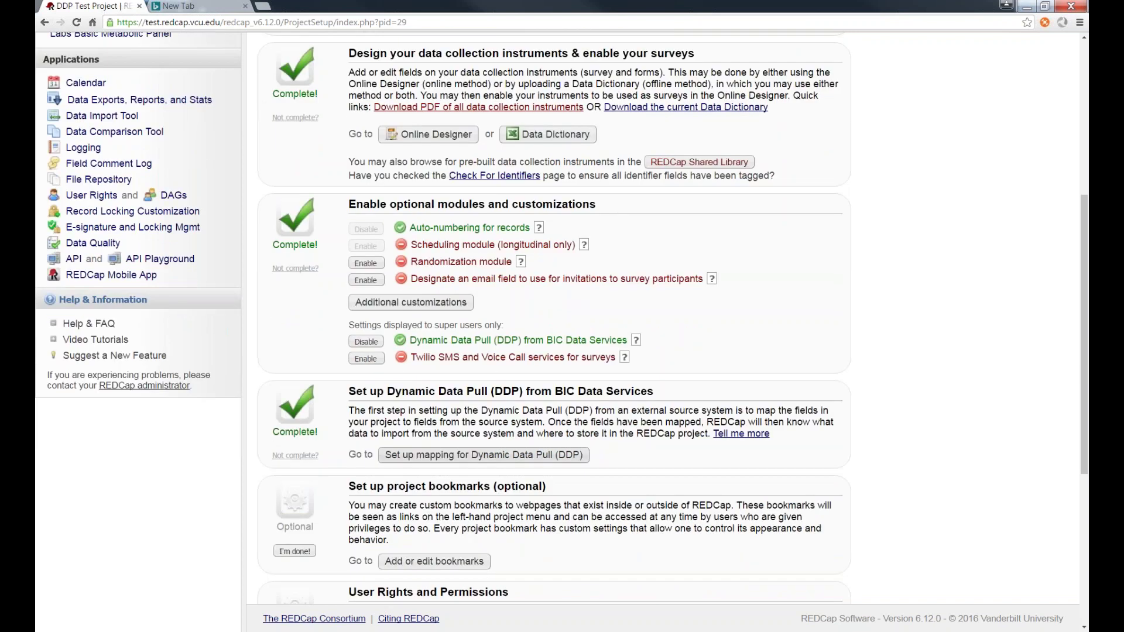
Open the DDP mapping setup and review mrn, the demographics mappings and BUN
left_click(448, 455)
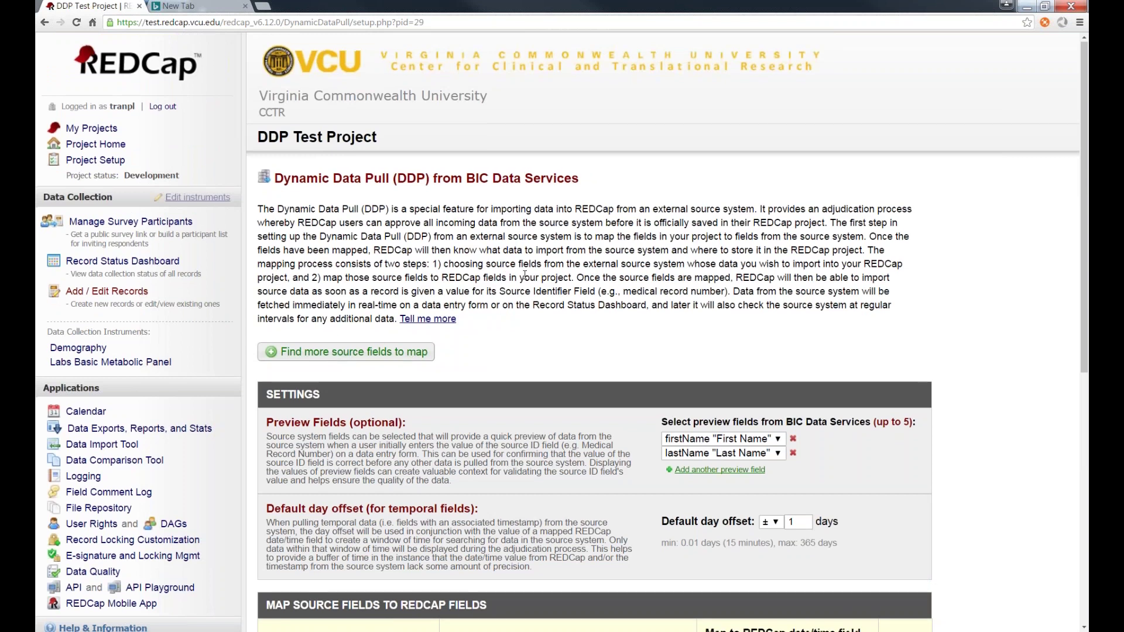
scroll(524, 275, "down", 1)
scroll(530, 316, "down", 1)
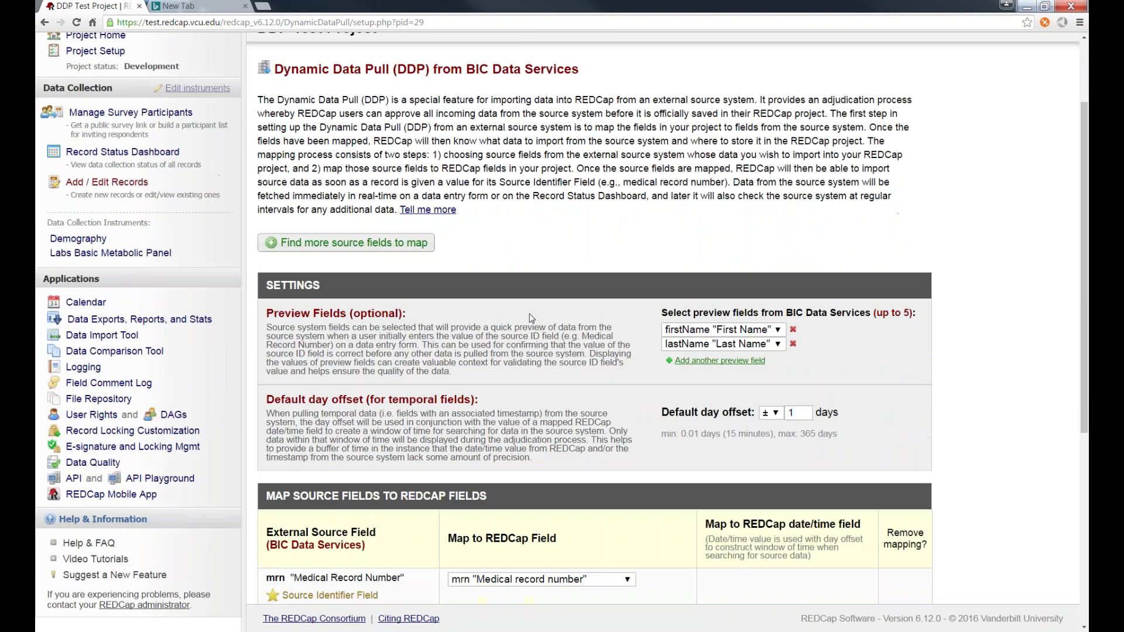
scroll(527, 314, "down", 1)
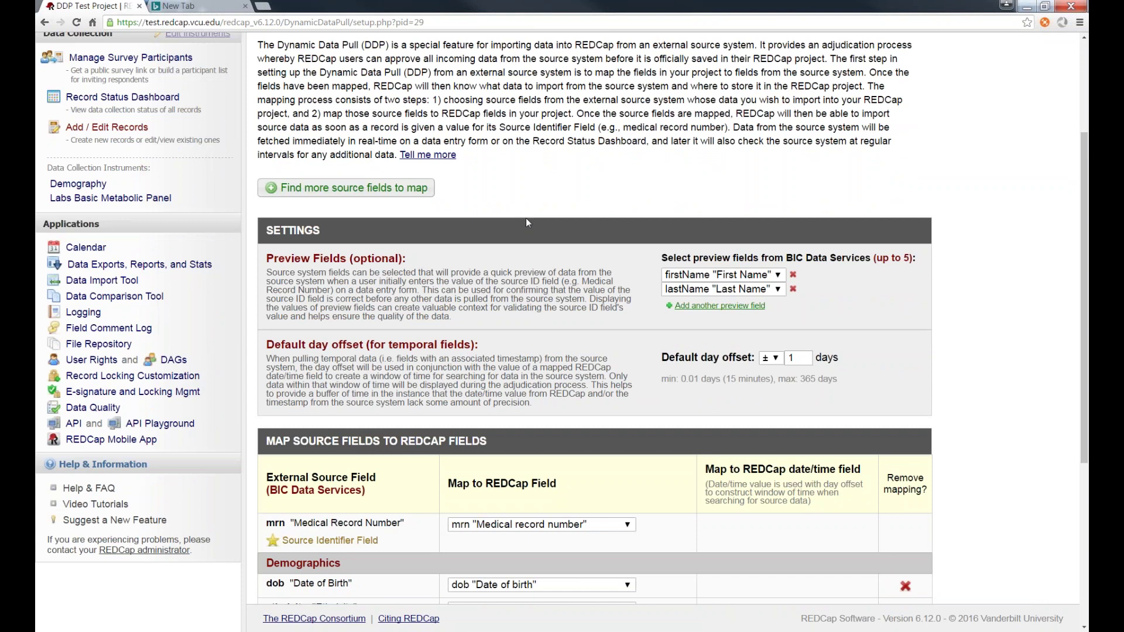
scroll(533, 205, "down", 1)
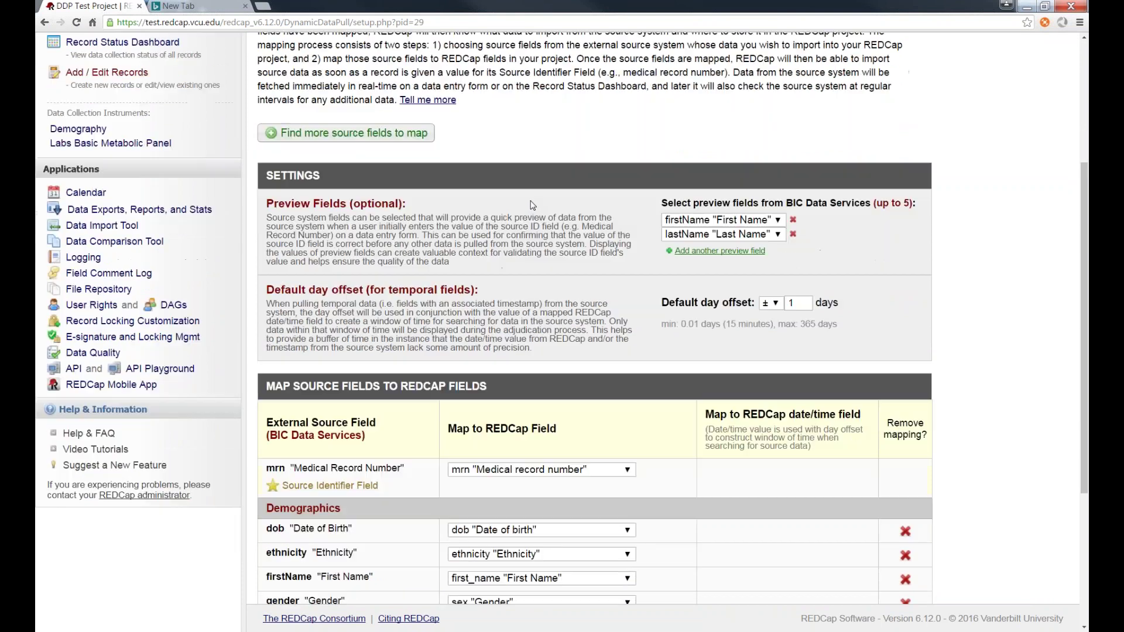
scroll(530, 247, "down", 1)
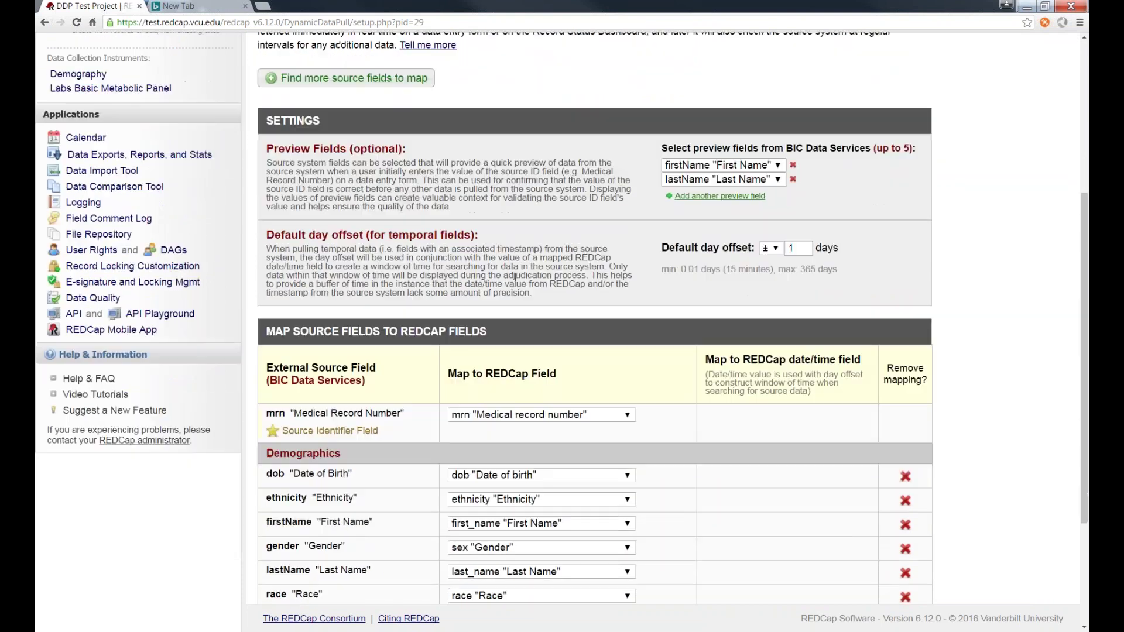
scroll(514, 295, "down", 1)
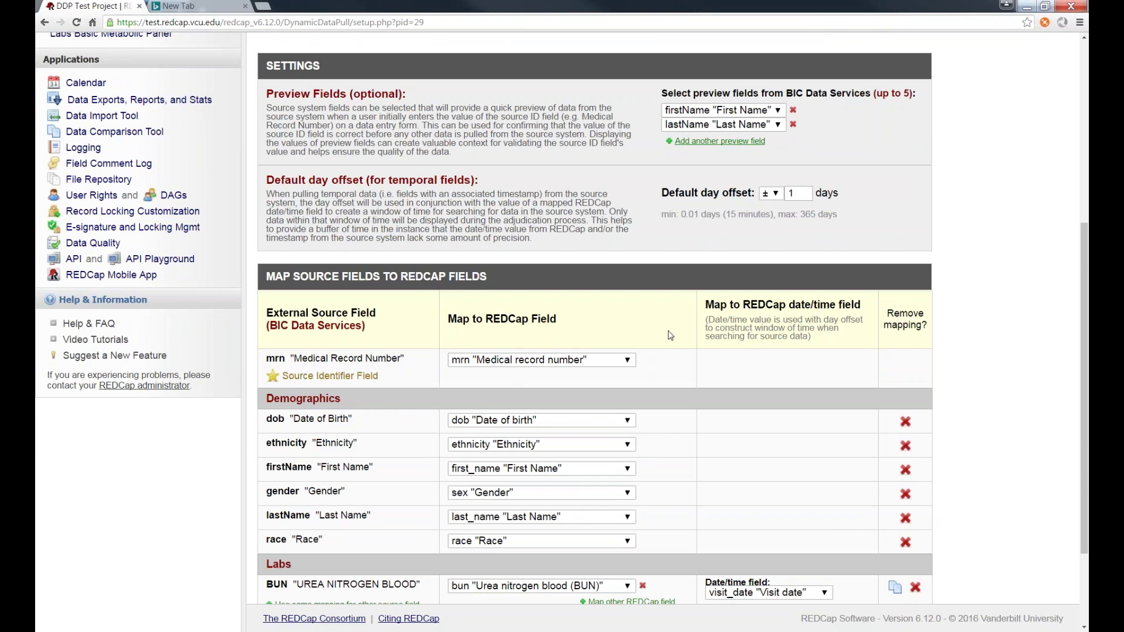
scroll(671, 335, "down", 1)
left_click(626, 305)
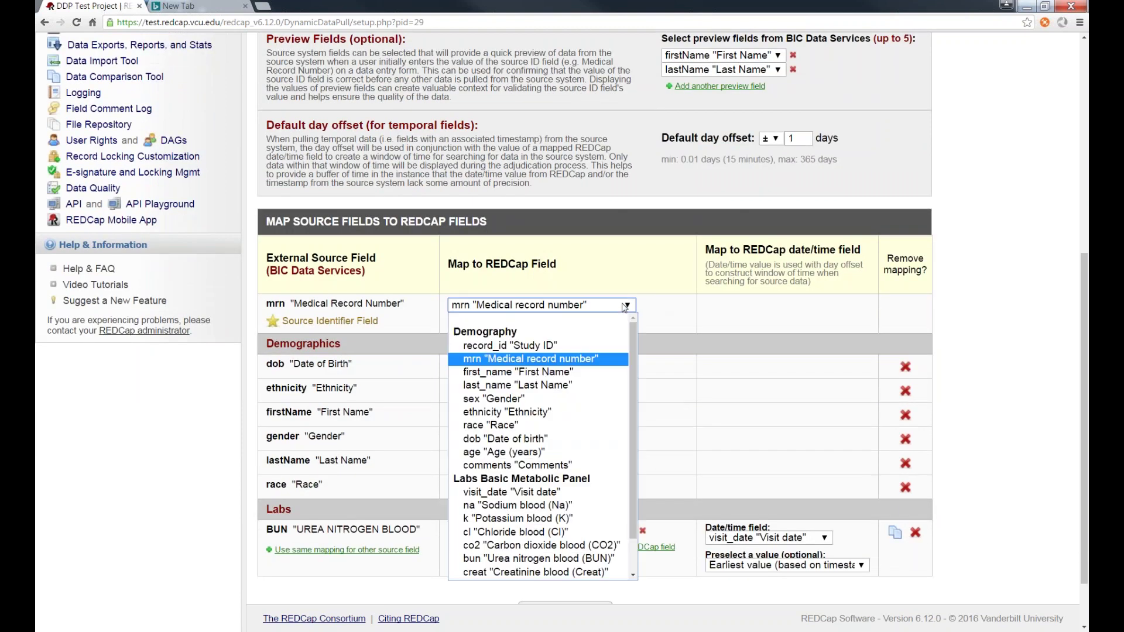
left_click(635, 277)
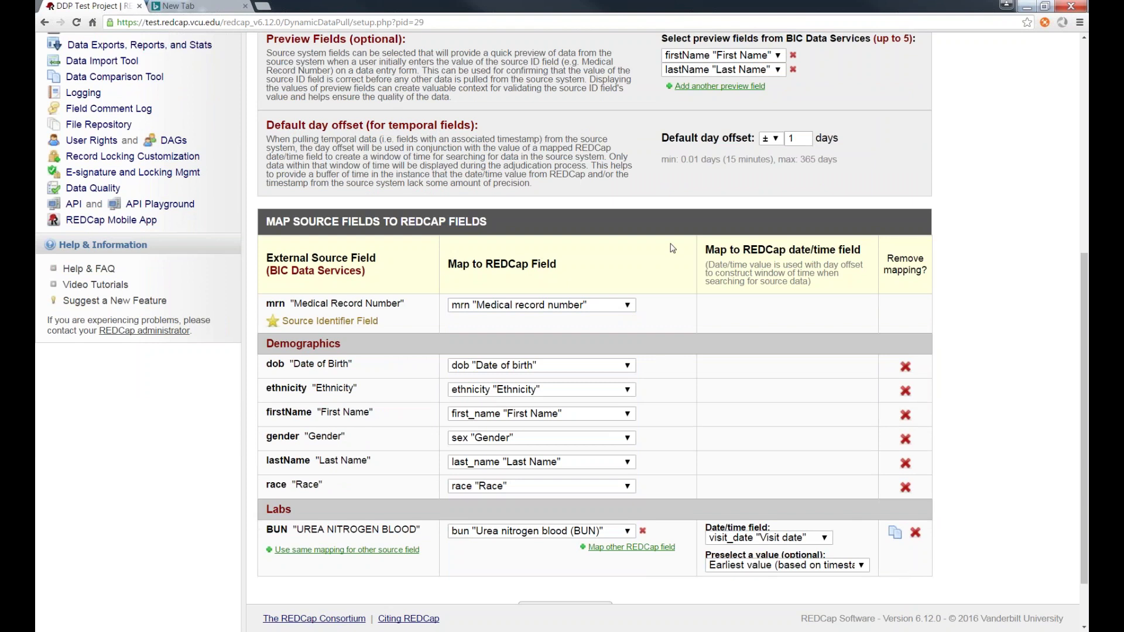
left_click(624, 305)
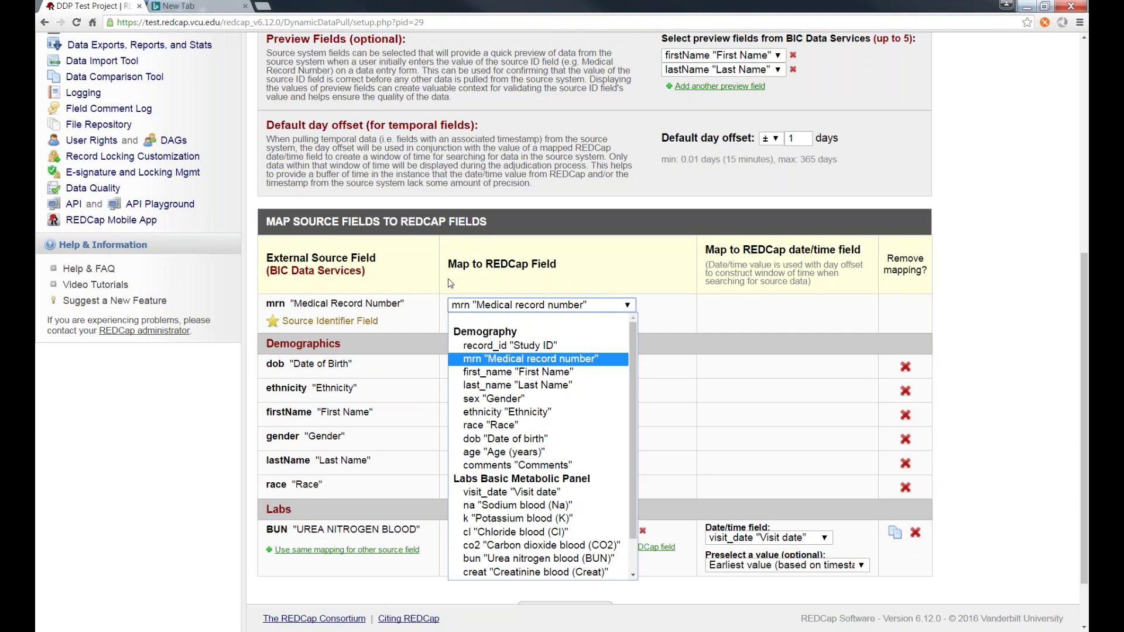
left_click(482, 346)
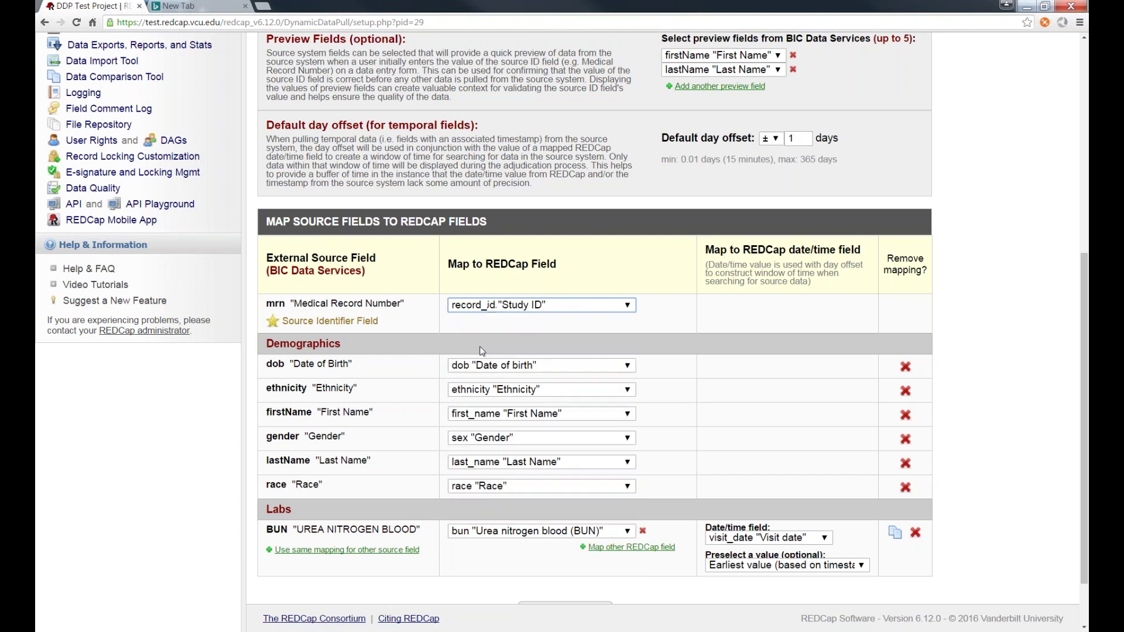
left_click(511, 310)
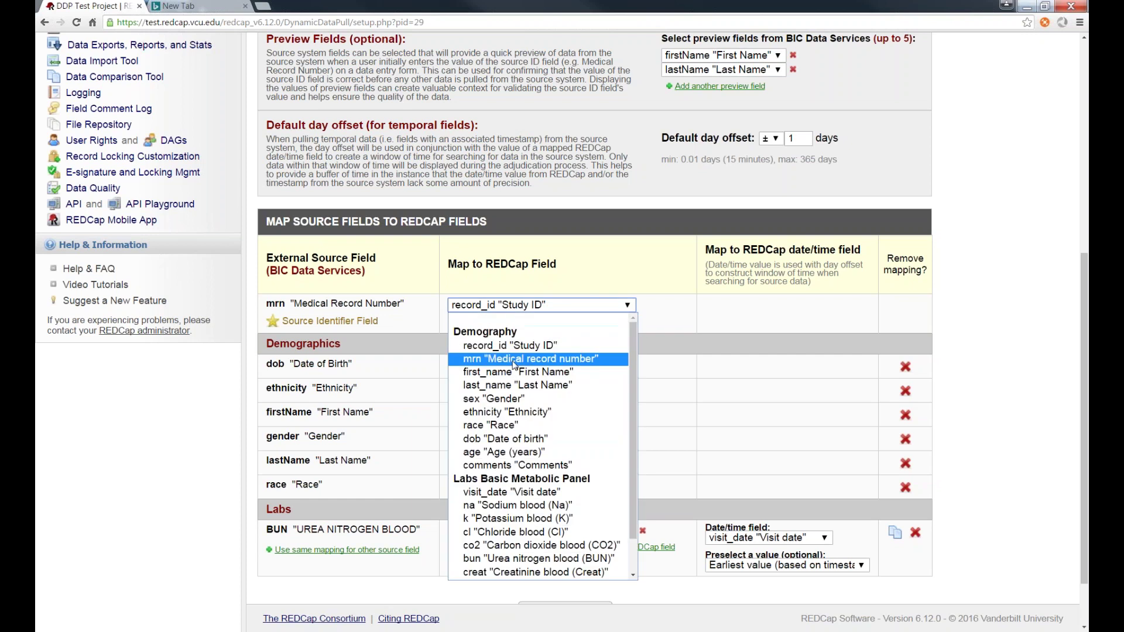
left_click(472, 359)
scroll(436, 325, "down", 2)
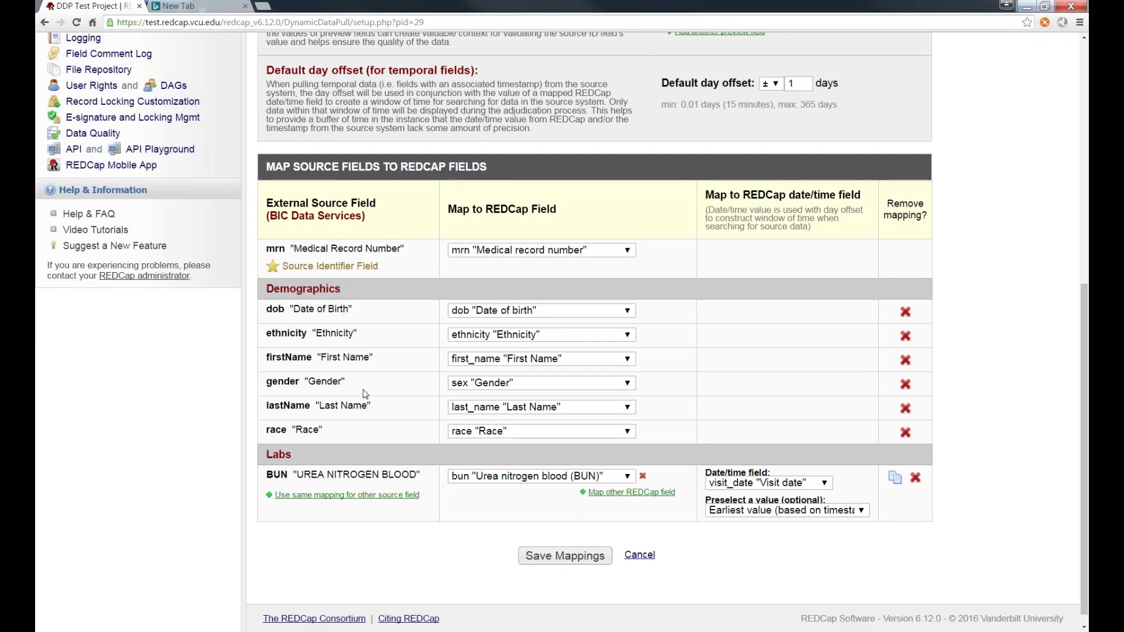
left_click(597, 315)
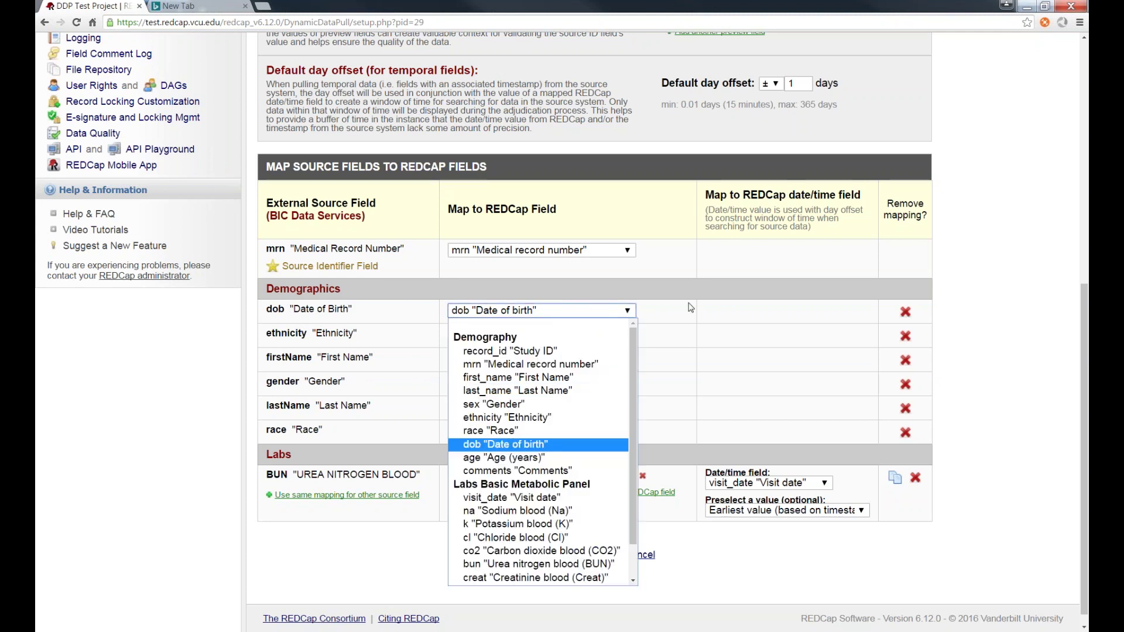
left_click(614, 310)
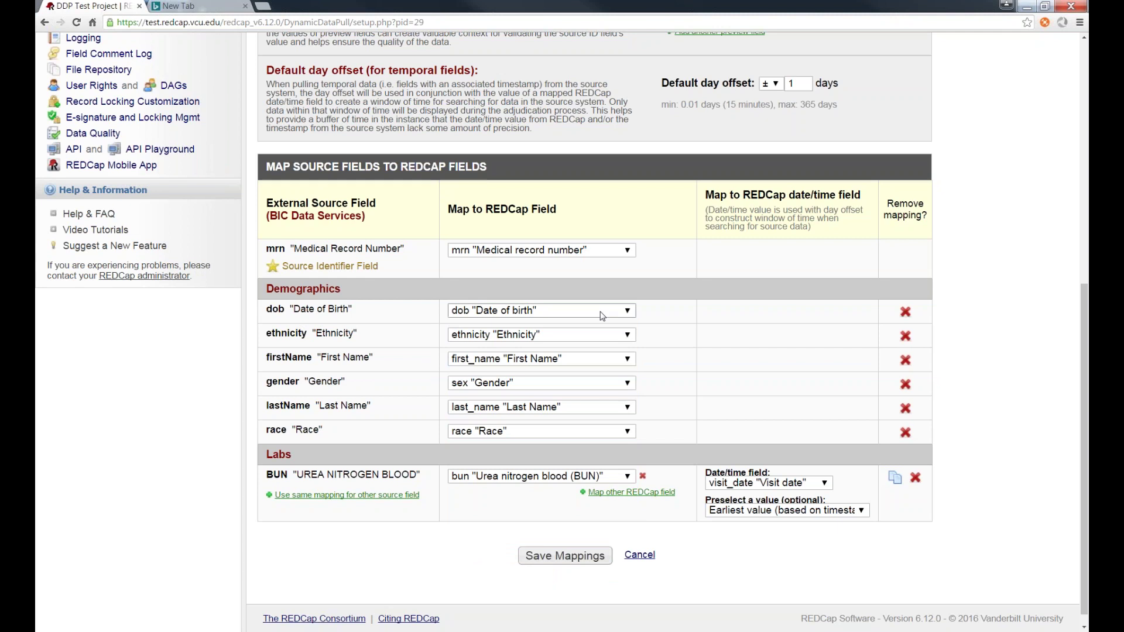
left_click(602, 316)
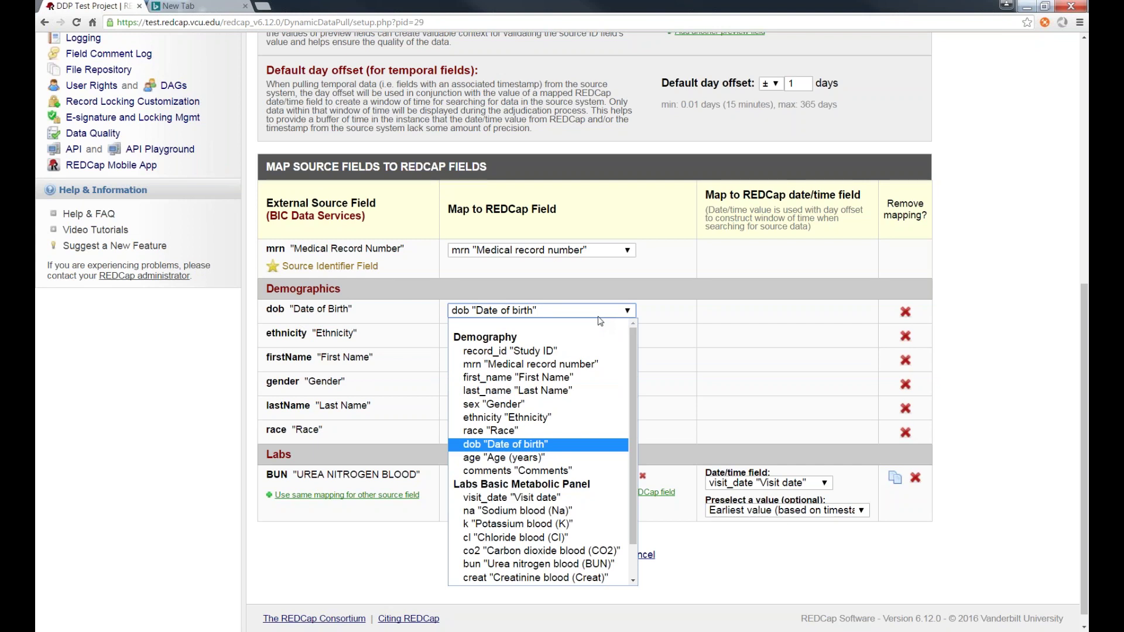
left_click(439, 303)
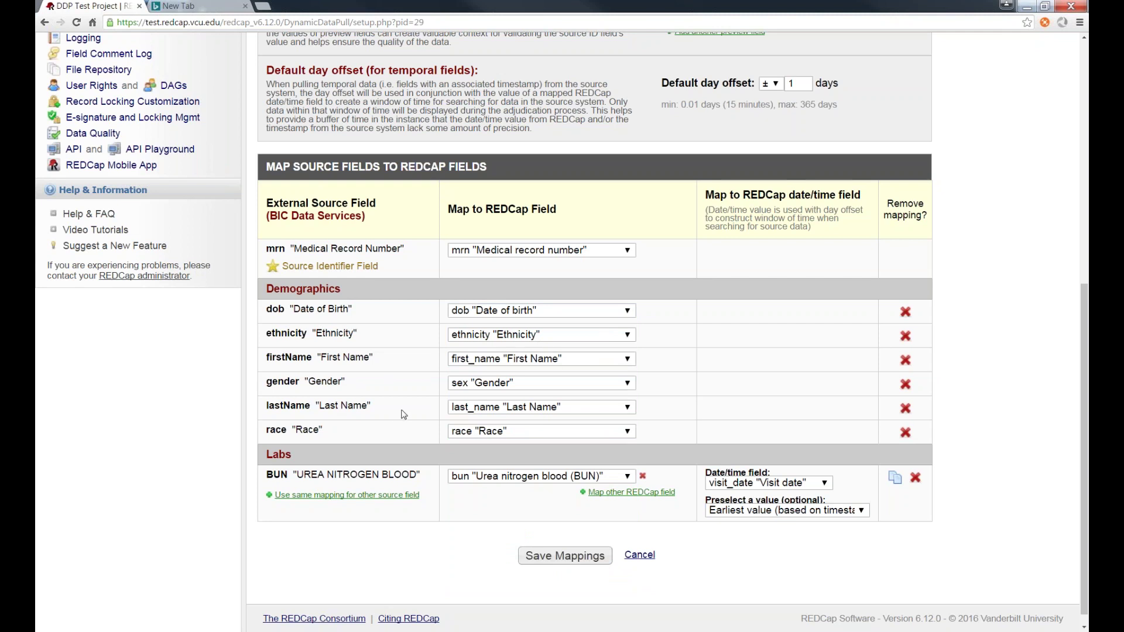
scroll(404, 419, "down", 1)
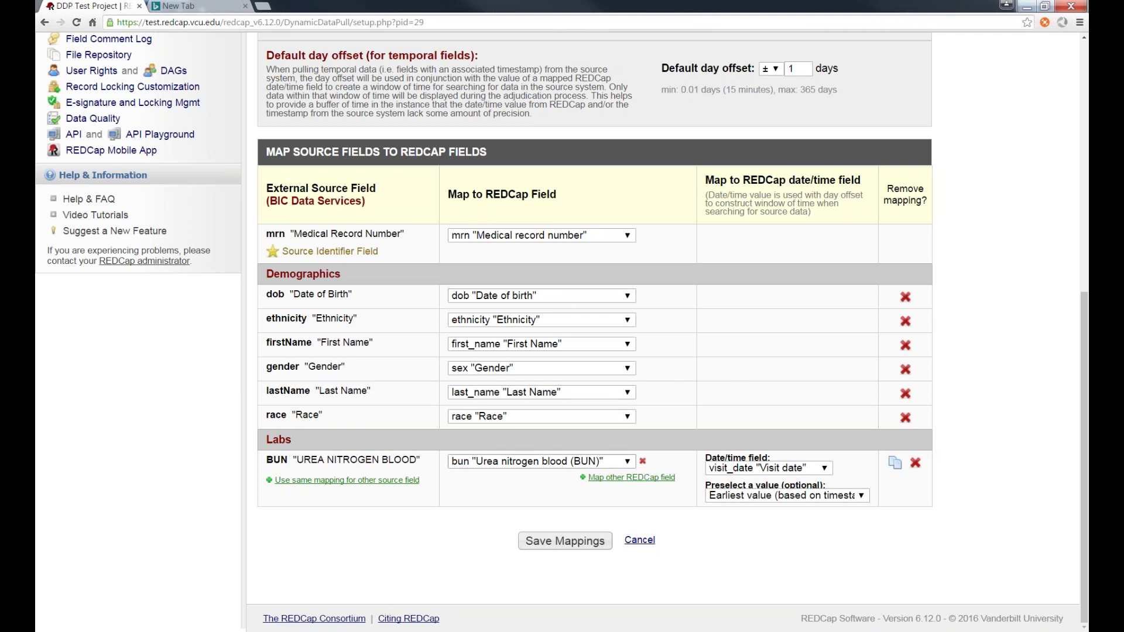
Save the mappings, add dob 'Date of Birth' as a third preview field, and save again
left_click(554, 541)
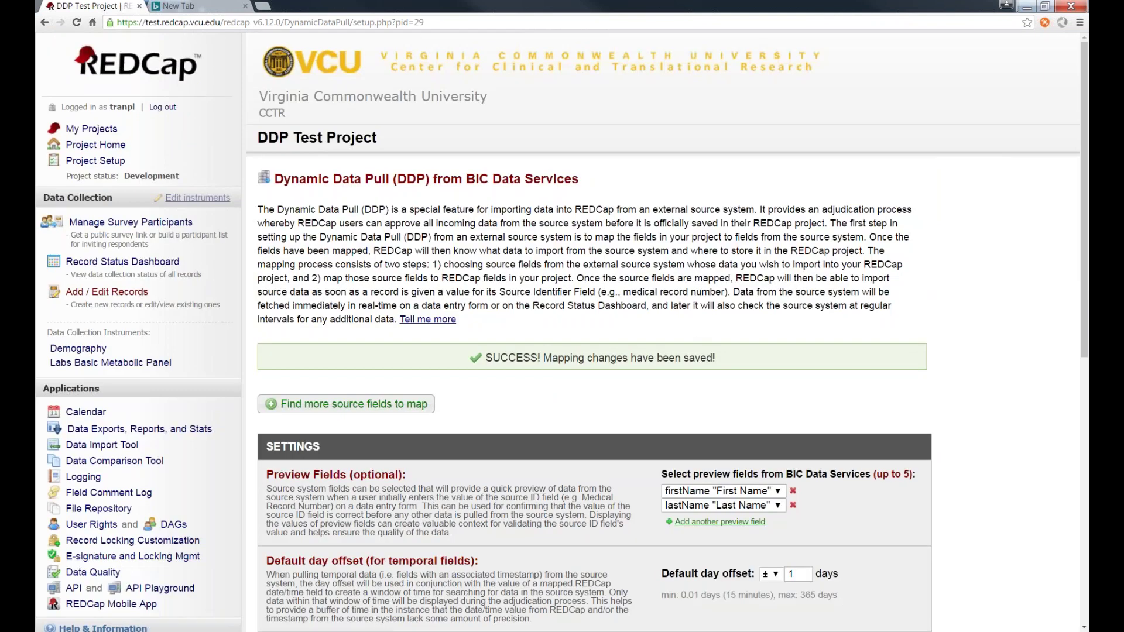
scroll(503, 301, "down", 1)
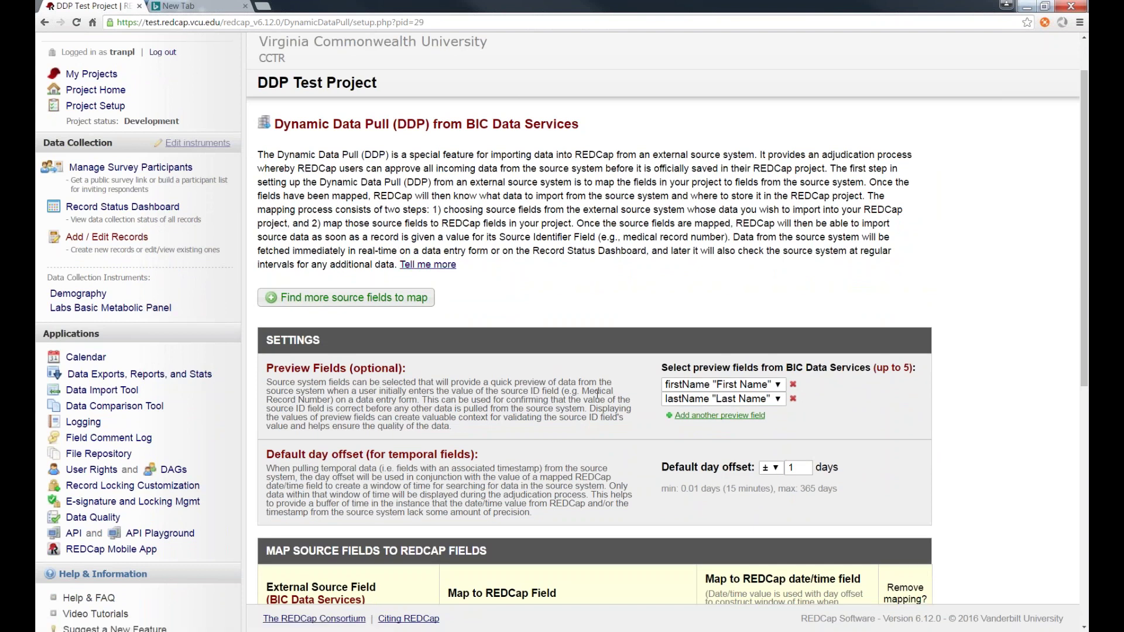
left_click(761, 416)
left_click(762, 415)
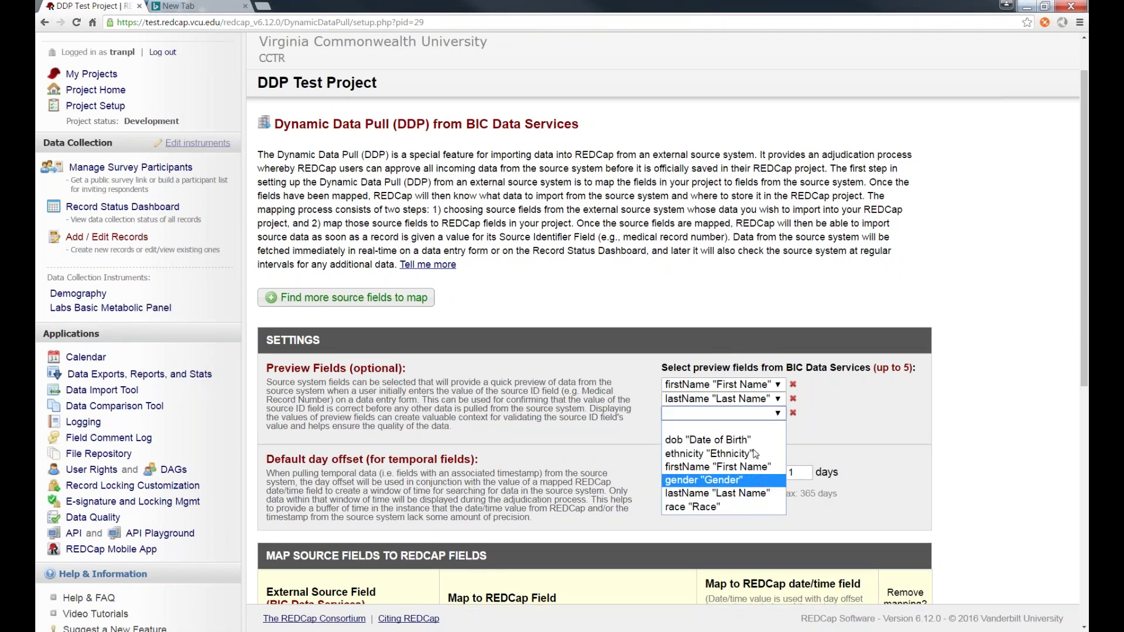
left_click(755, 443)
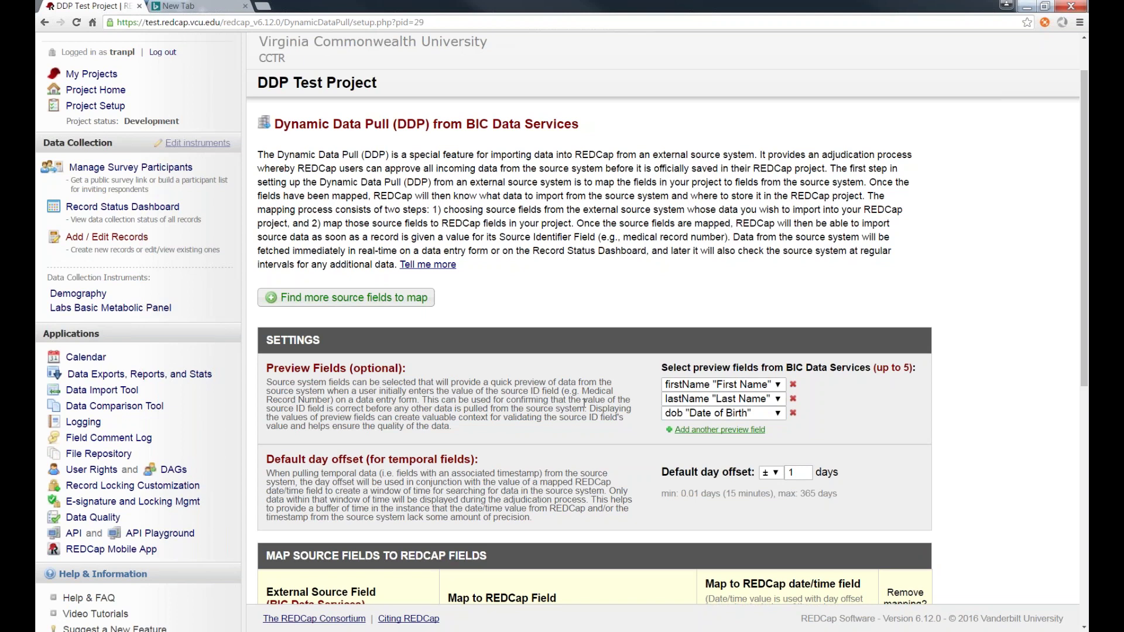
scroll(543, 368, "down", 5)
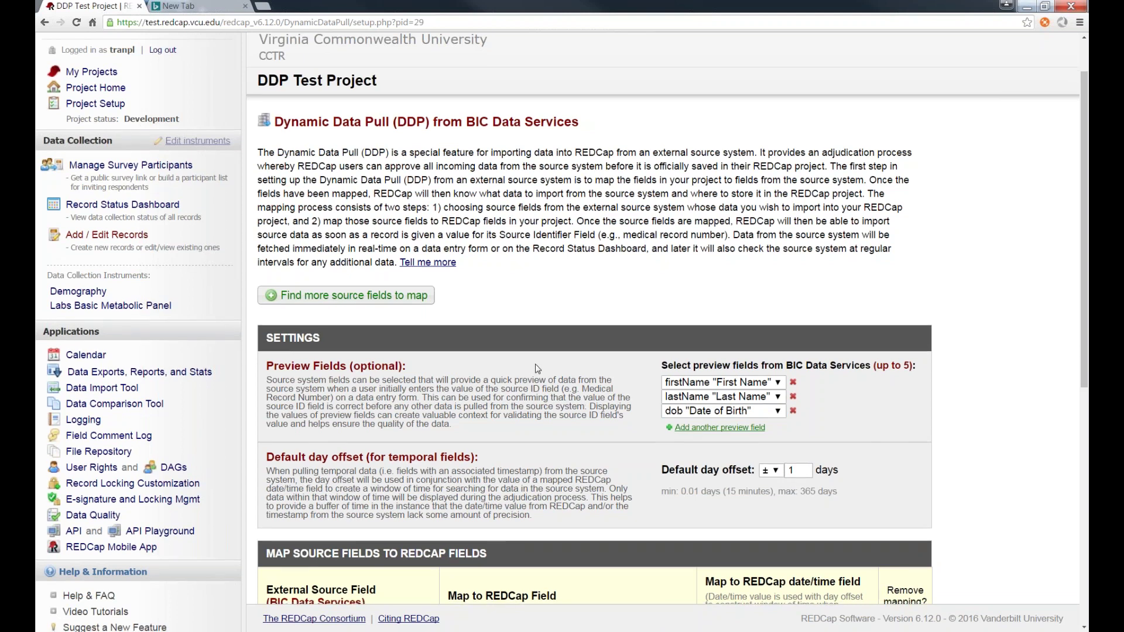
scroll(544, 387, "down", 3)
left_click(559, 495)
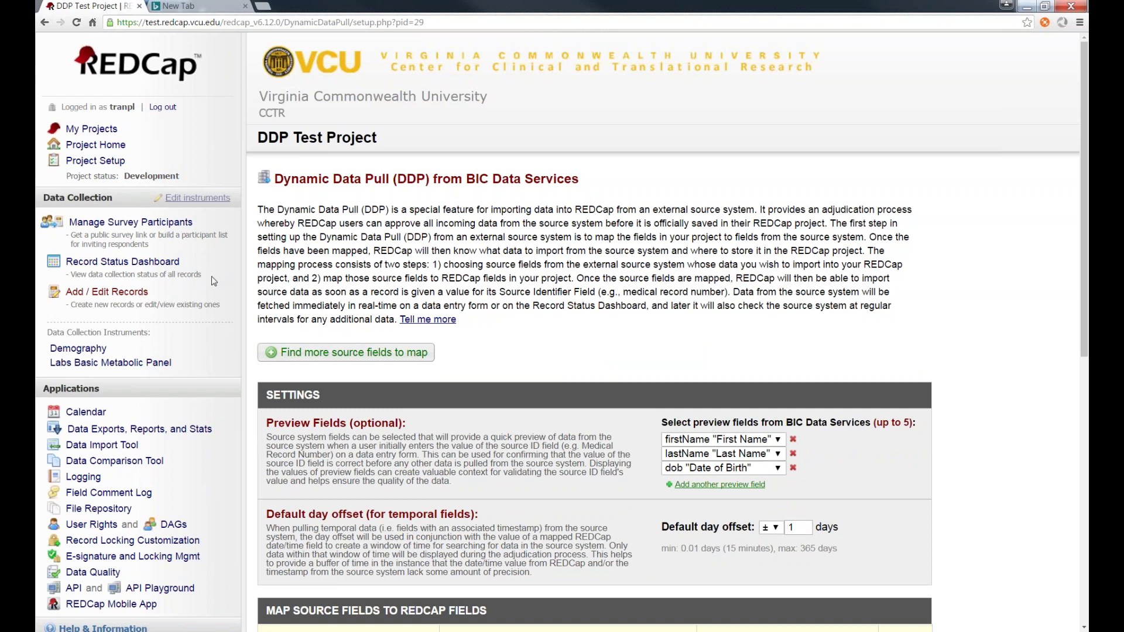
Start a new Demography record, Study ID 3, from Add / Edit Records
left_click(140, 295)
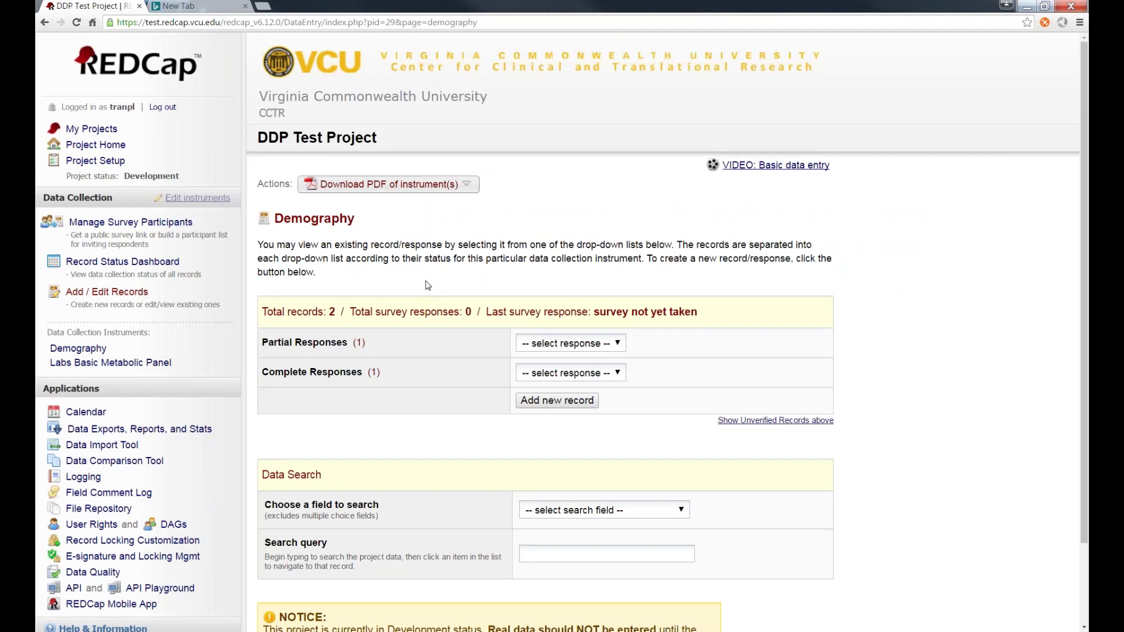
left_click(527, 404)
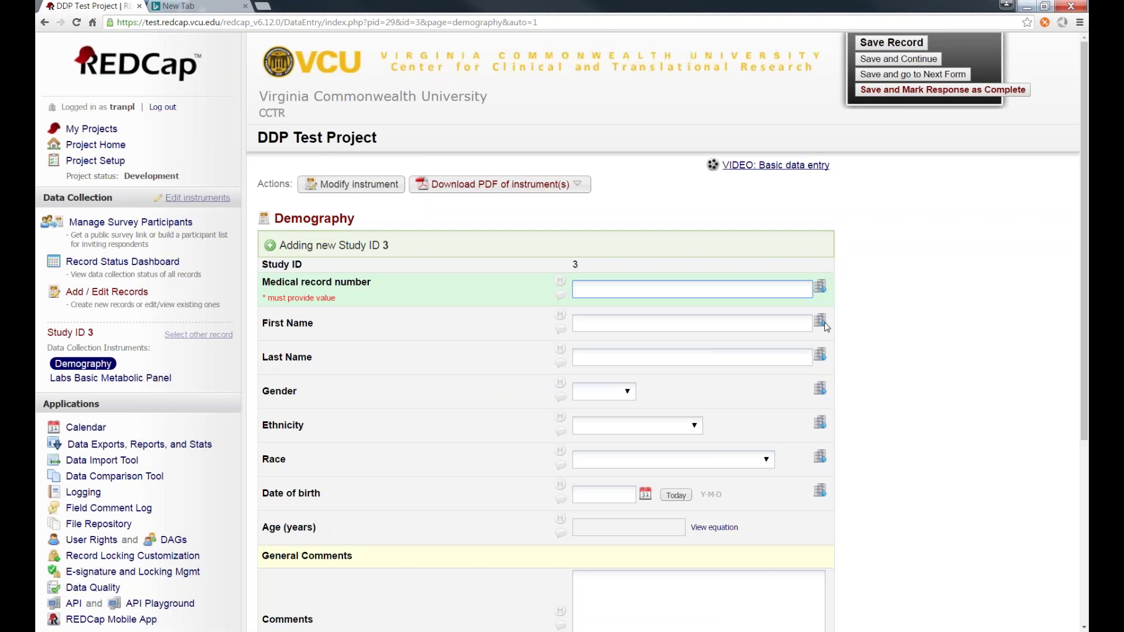
scroll(826, 326, "down", 1)
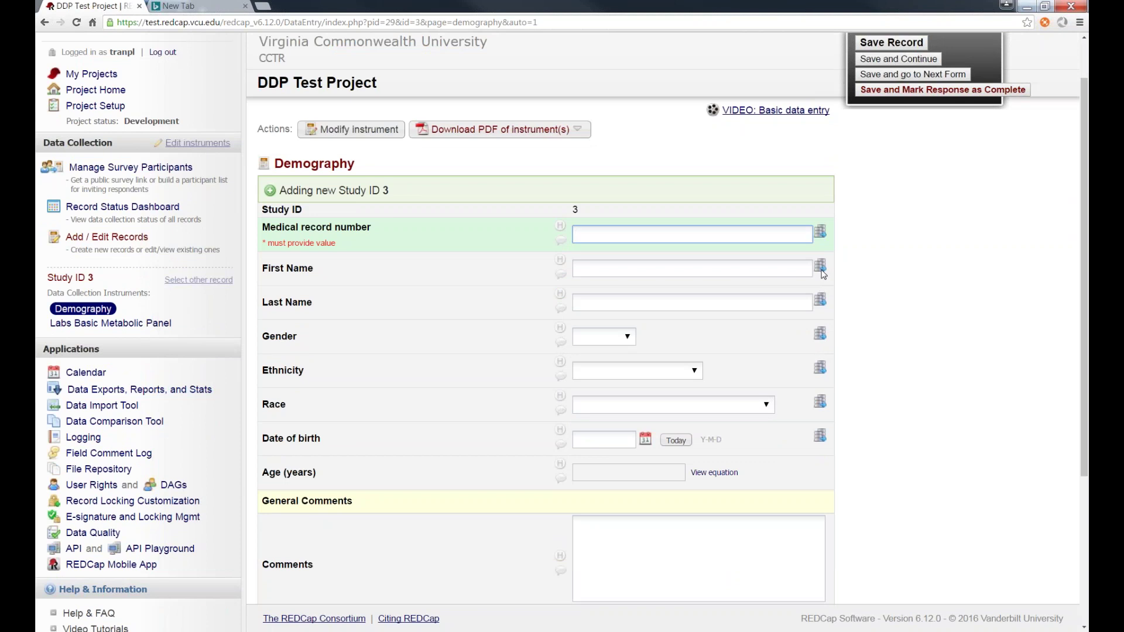
scroll(823, 274, "down", 1)
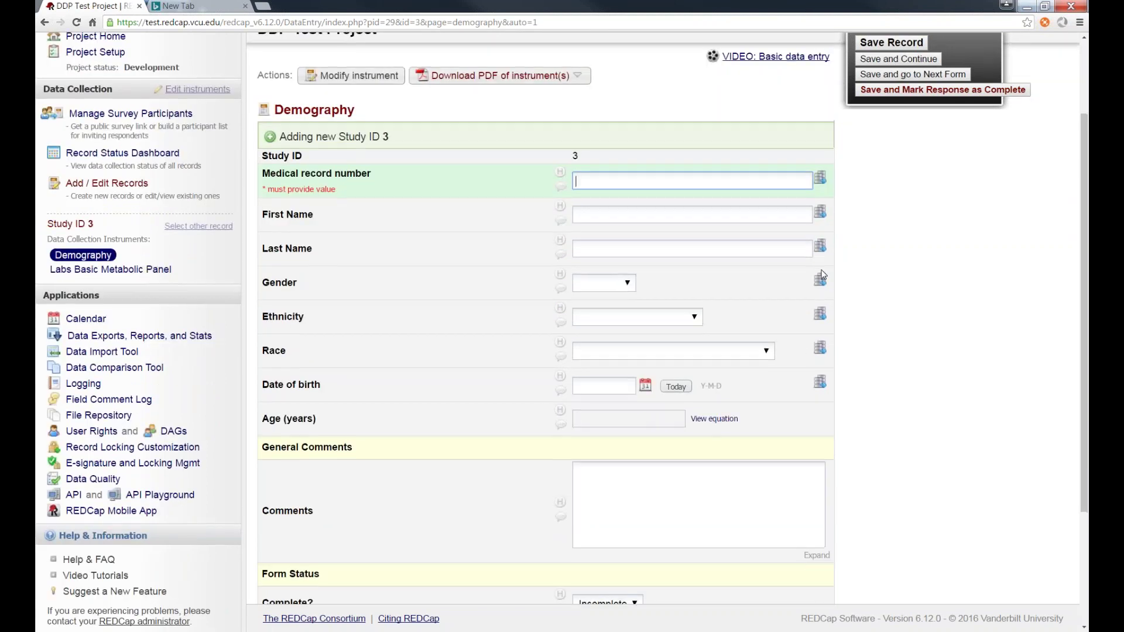
scroll(823, 274, "up", 1)
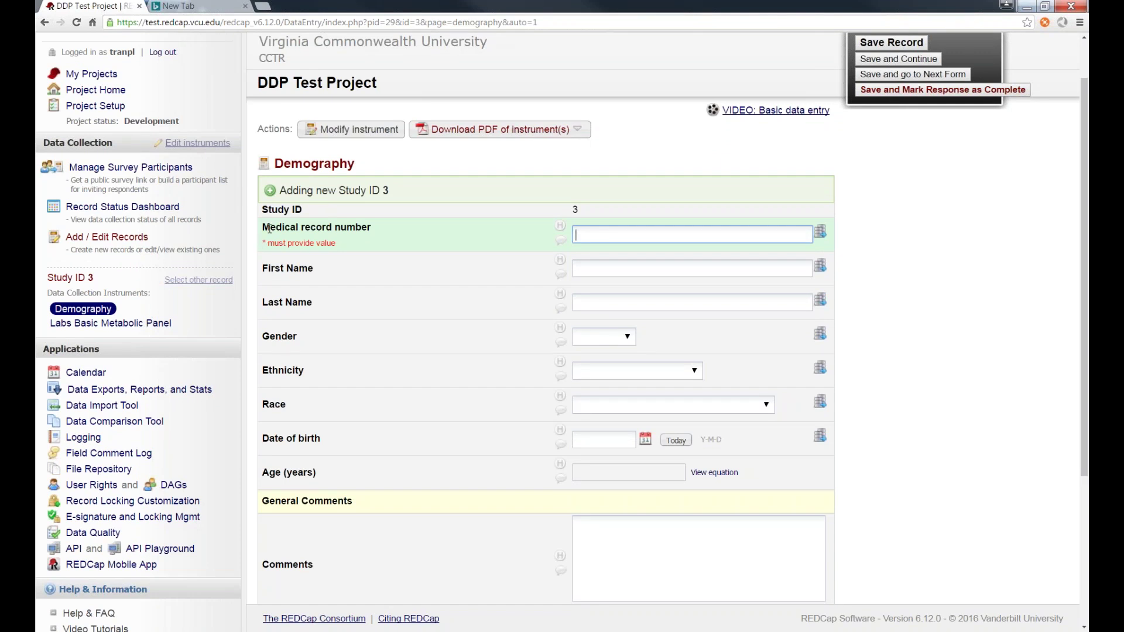
Select text on the Demography form, then focus the medical record number field
left_click_drag(269, 229, 338, 227)
left_click(338, 243)
left_click_drag(270, 268, 299, 299)
left_click(296, 316)
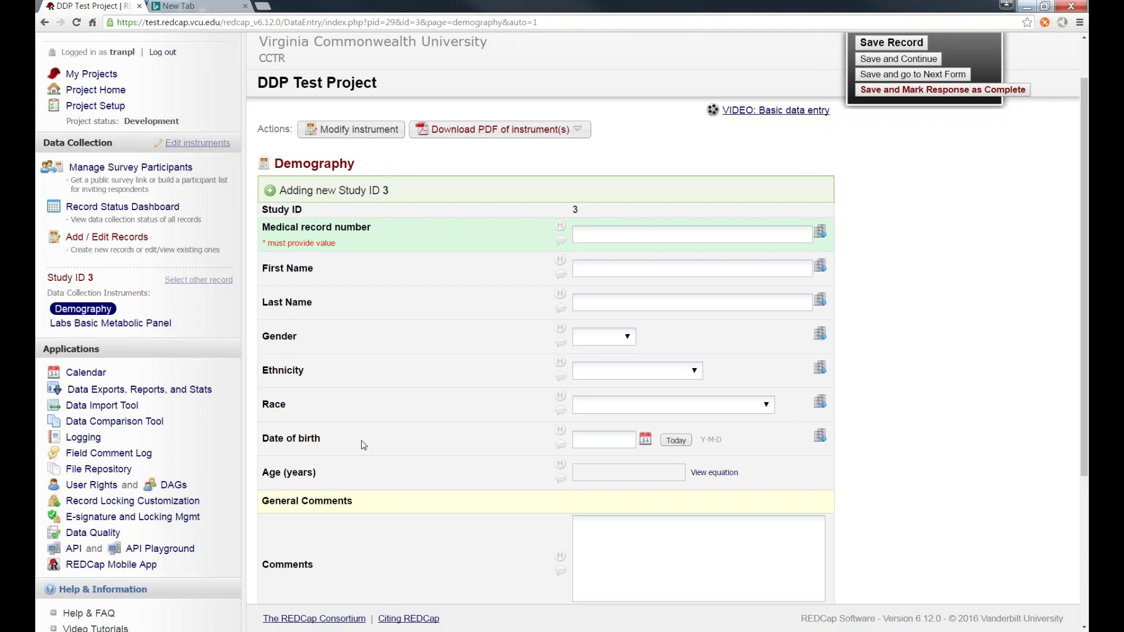
scroll(382, 439, "down", 3)
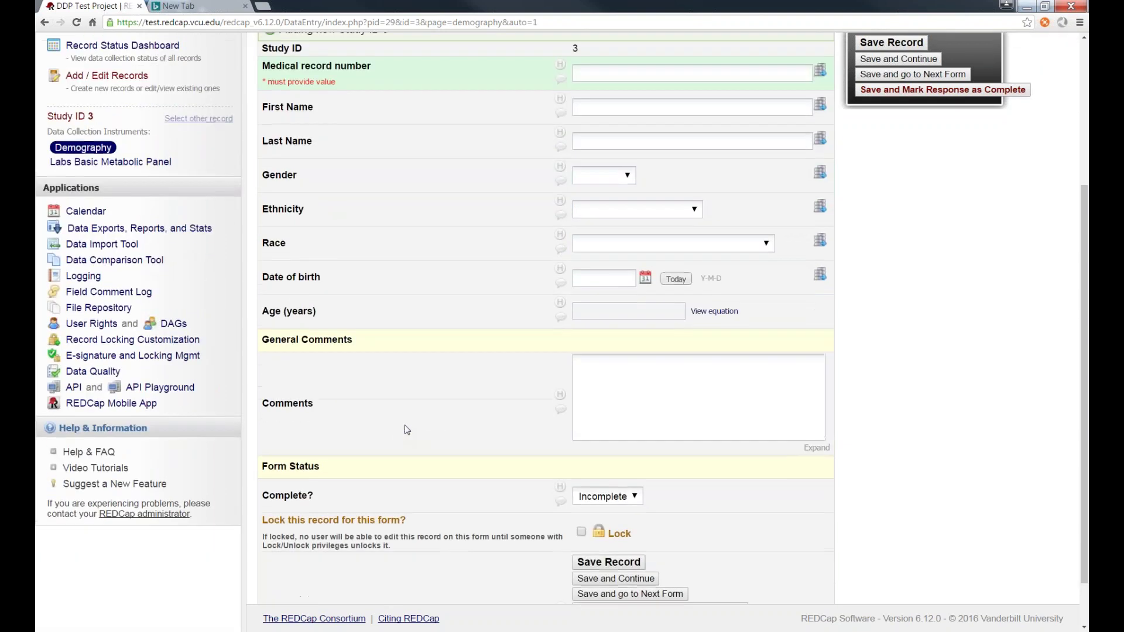
scroll(560, 294, "up", 3)
left_click(577, 235)
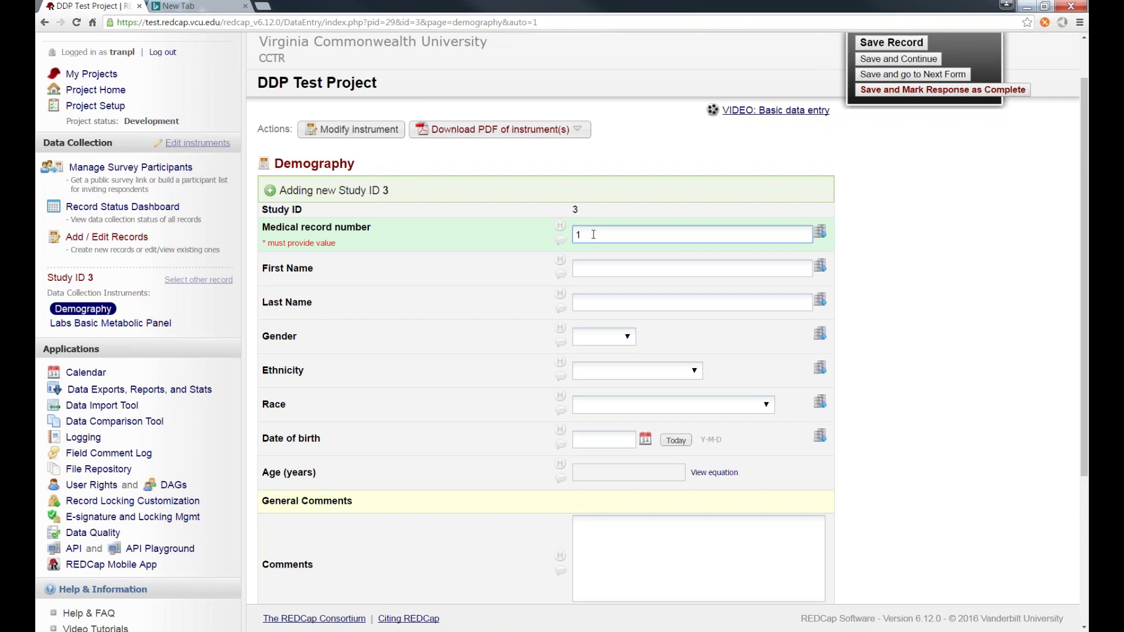
Leave the MRN field to preview source data, then save Study ID 3 and fetch its BIC data
key("Tab")
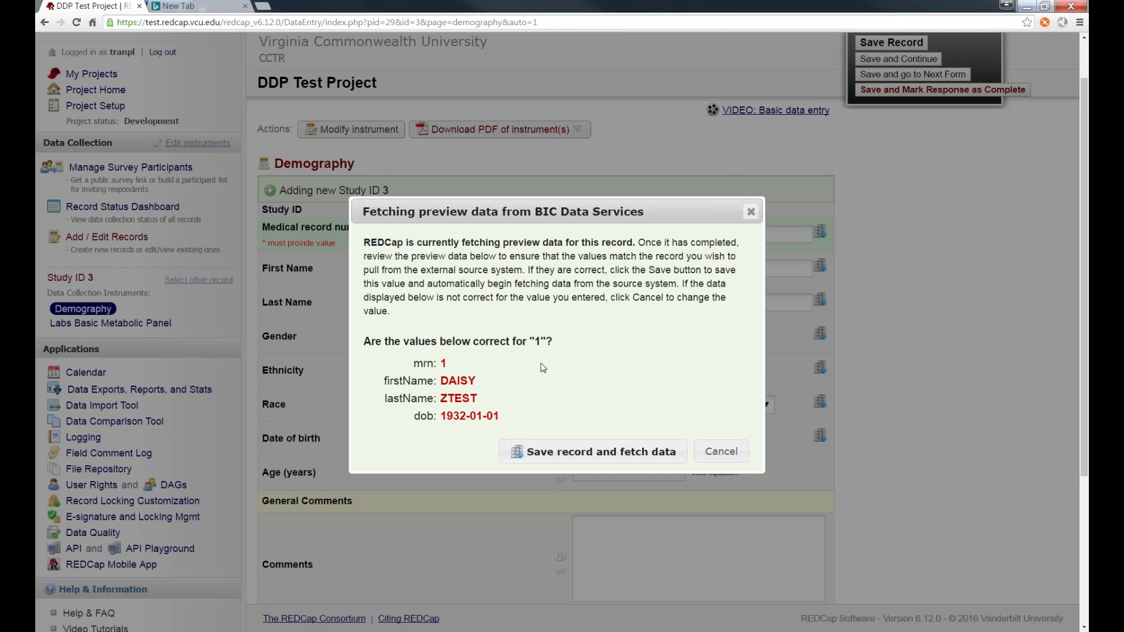
left_click(381, 346)
left_click(599, 453)
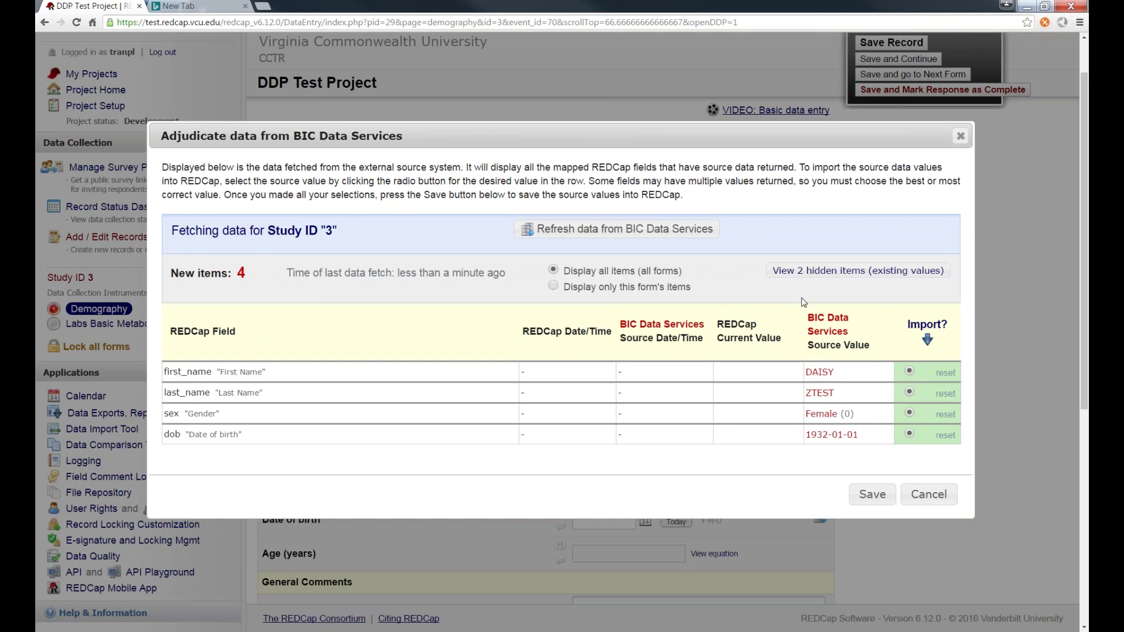
Check the hidden ethnicity and race items, then save first name, last name, sex and birth date
left_click_drag(716, 323, 781, 341)
left_click(781, 341)
left_click(814, 272)
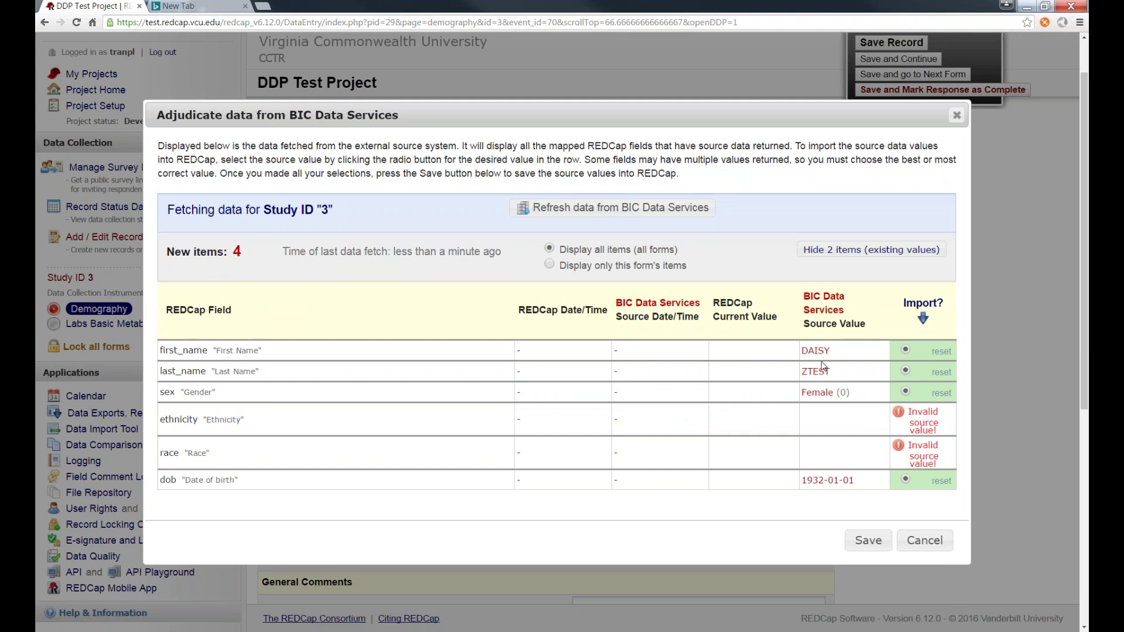
left_click(871, 250)
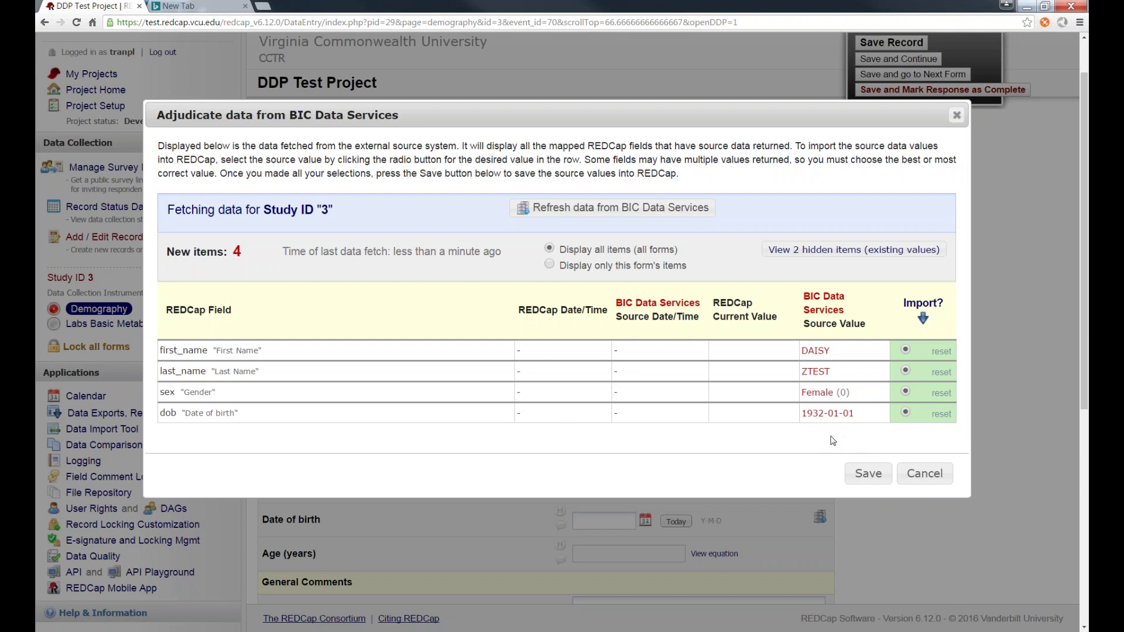
left_click(841, 252)
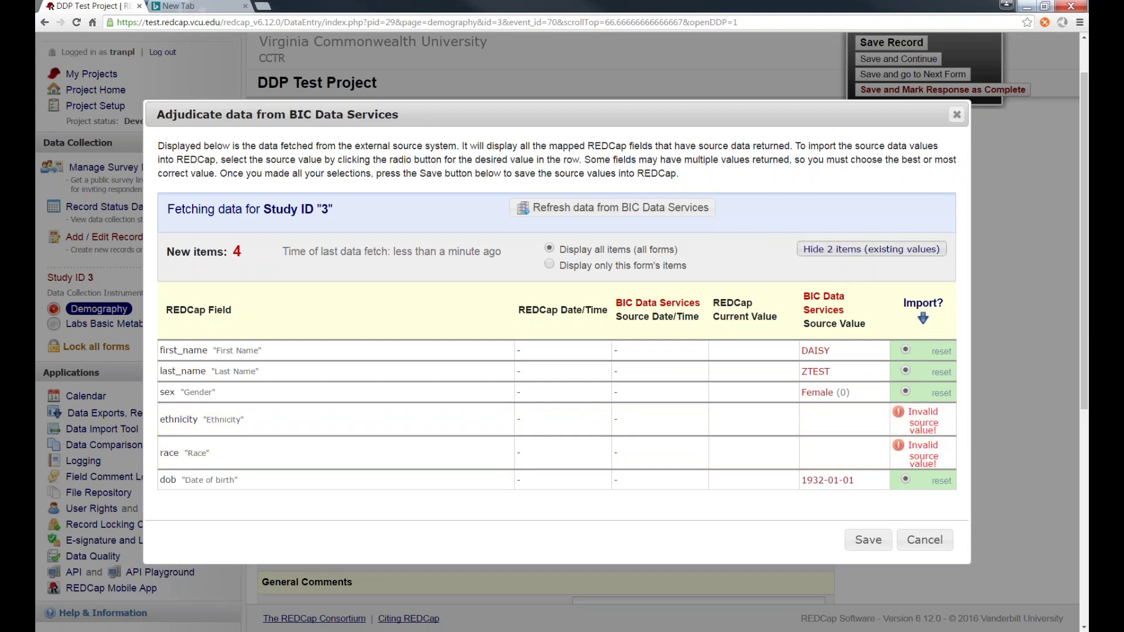
left_click(866, 253)
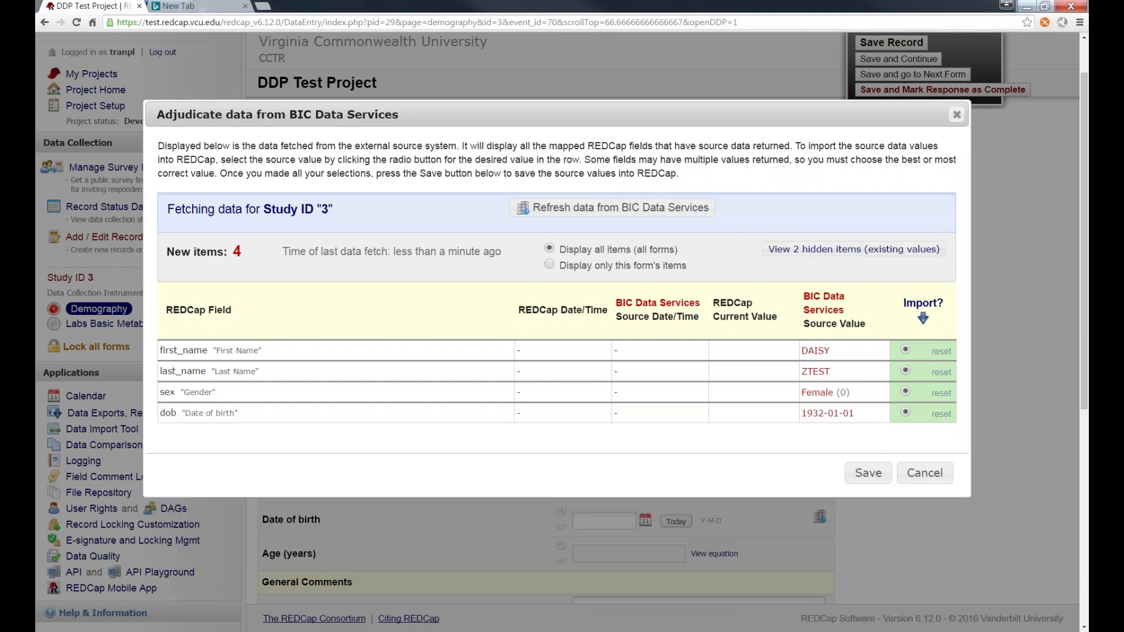
left_click(863, 476)
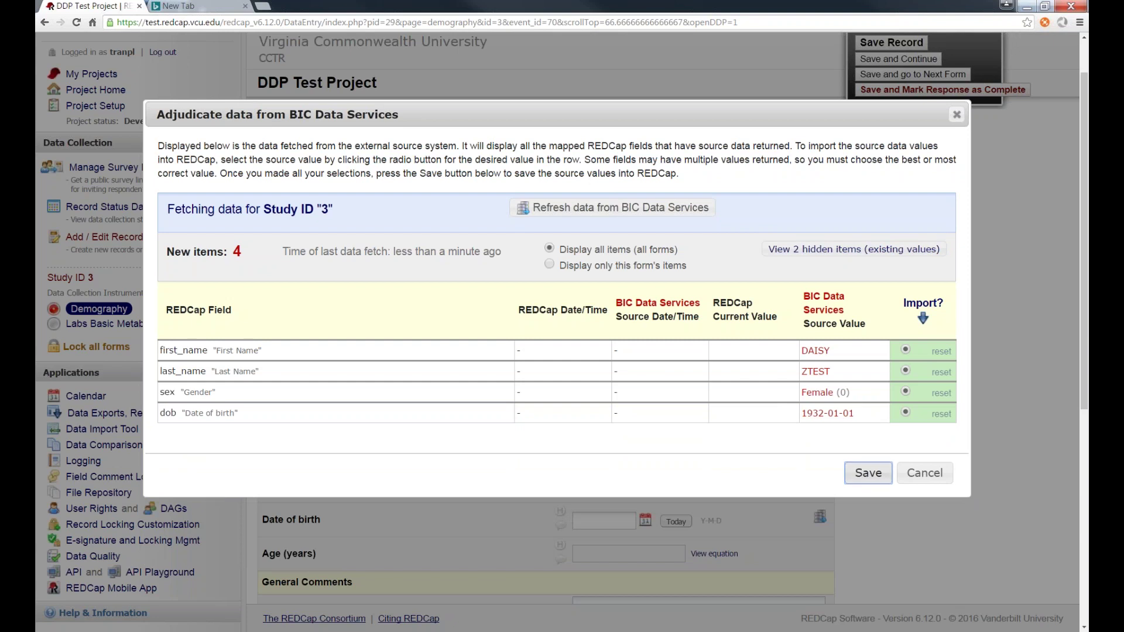
left_click(865, 473)
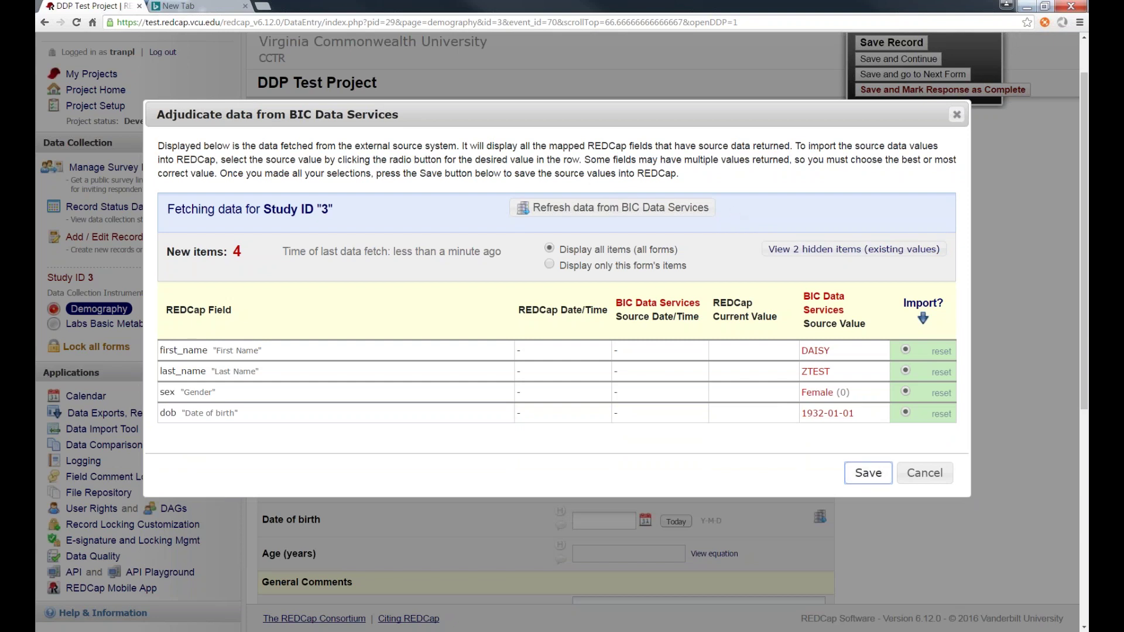
Dismiss 'Saved successfully!' and check the imported name, gender, birth date and age 84
key("Return")
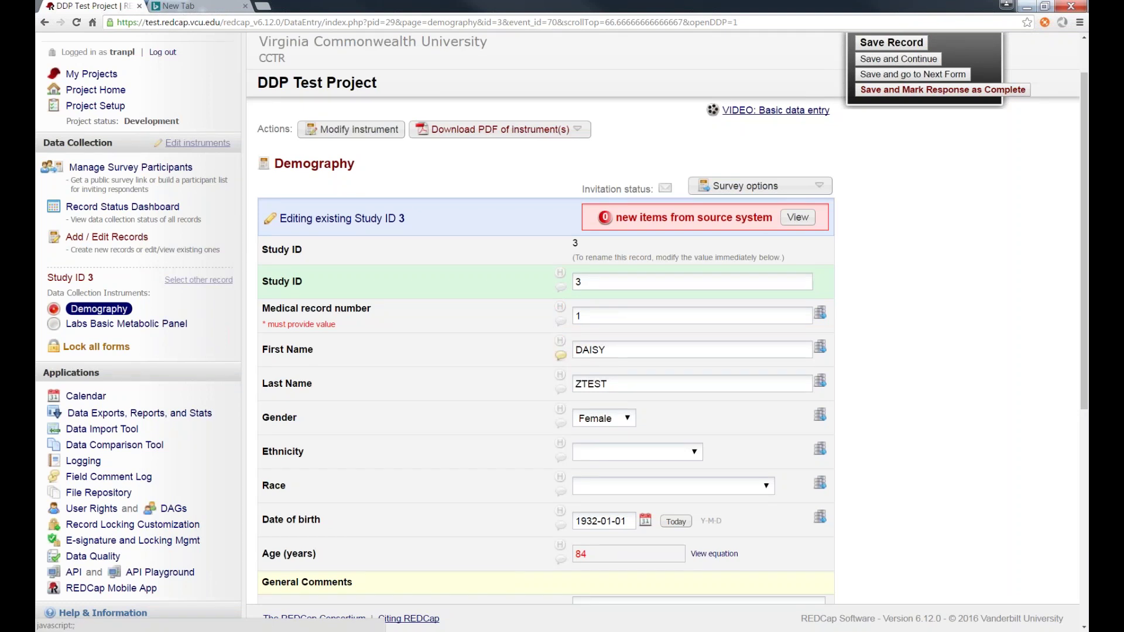
scroll(560, 350, "down", 1)
scroll(537, 362, "down", 2)
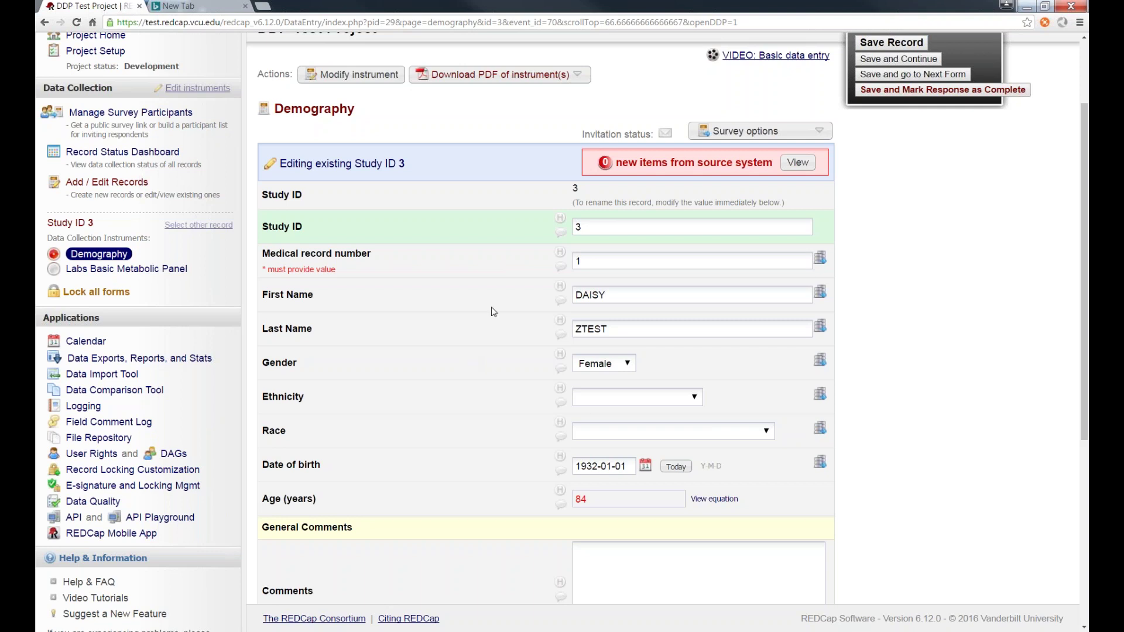
scroll(494, 312, "down", 1)
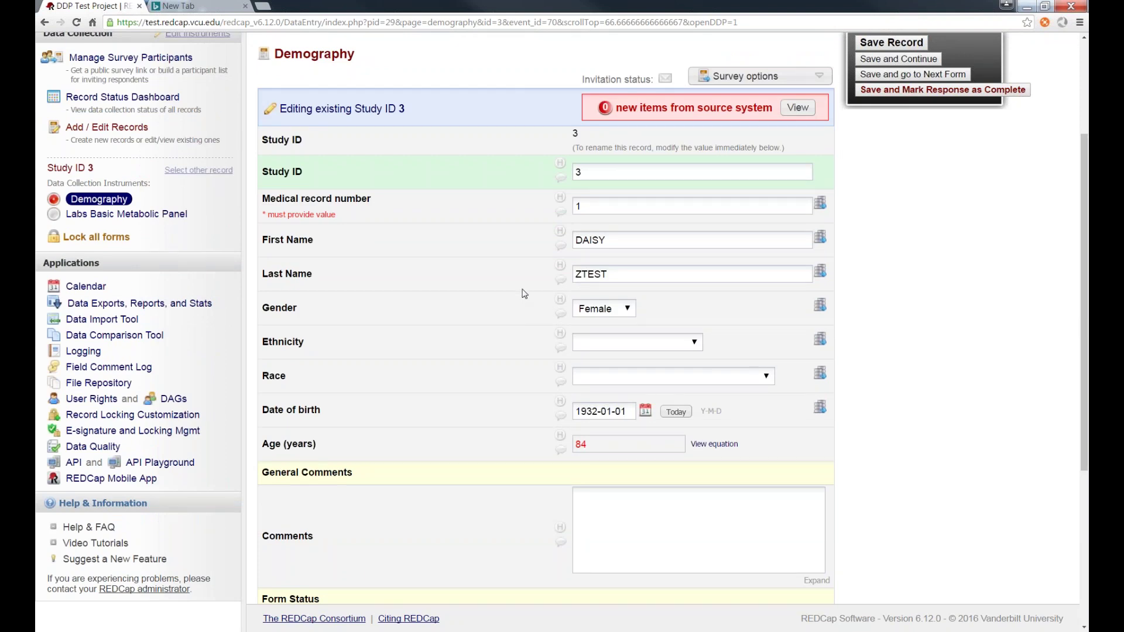
scroll(524, 293, "up", 1)
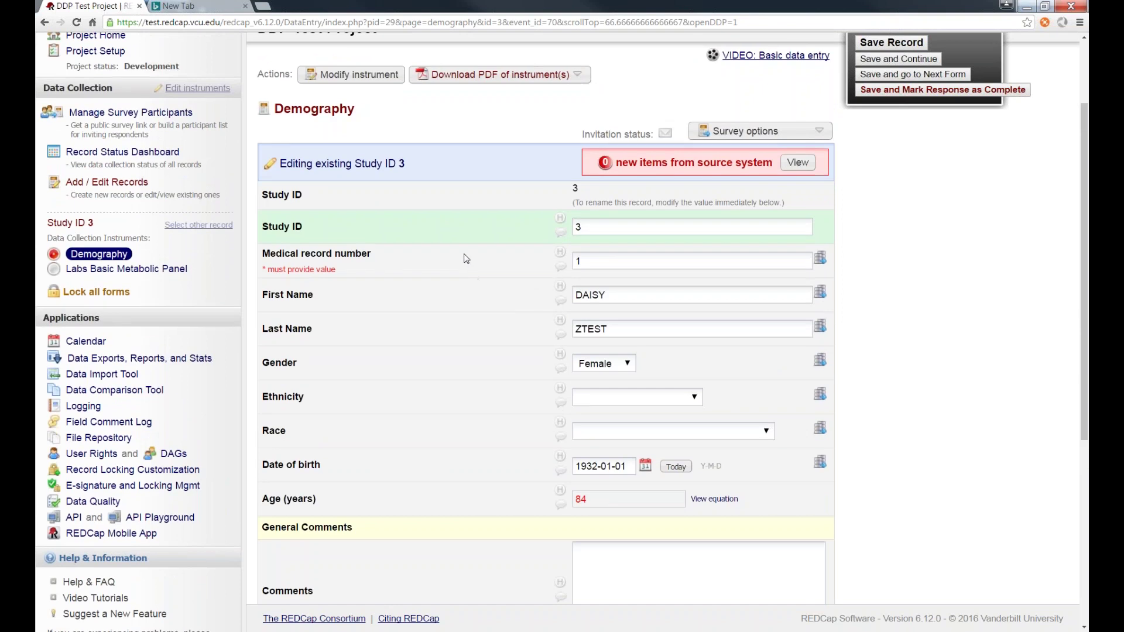
scroll(466, 257, "down", 1)
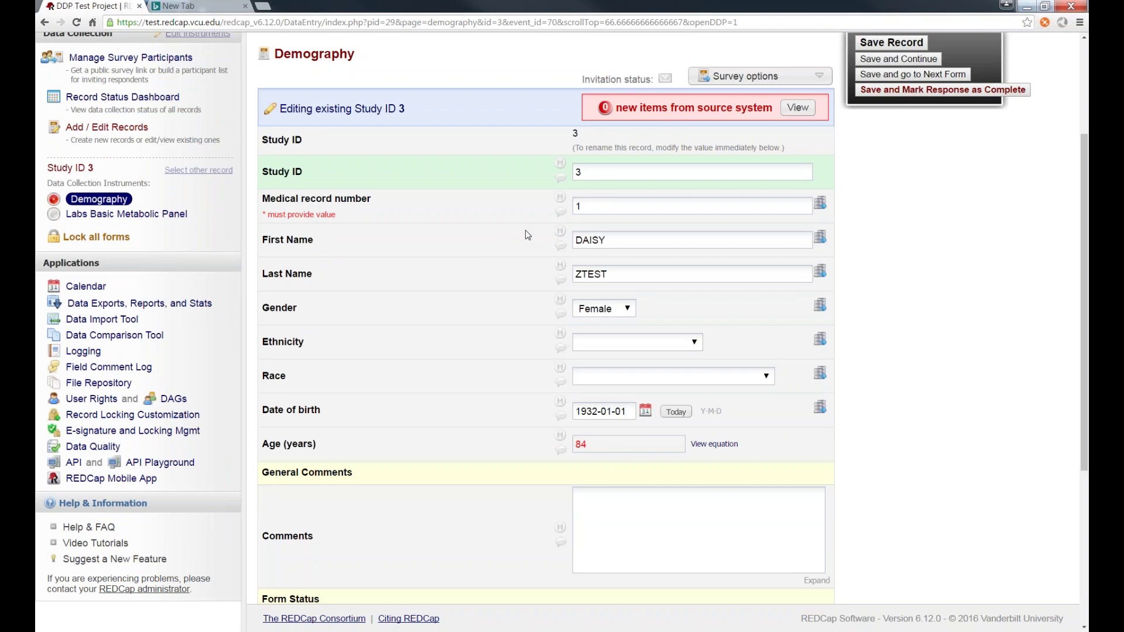
scroll(586, 398, "down", 4)
Mark Study ID 3's Demography form as Complete and save the record
left_click(625, 410)
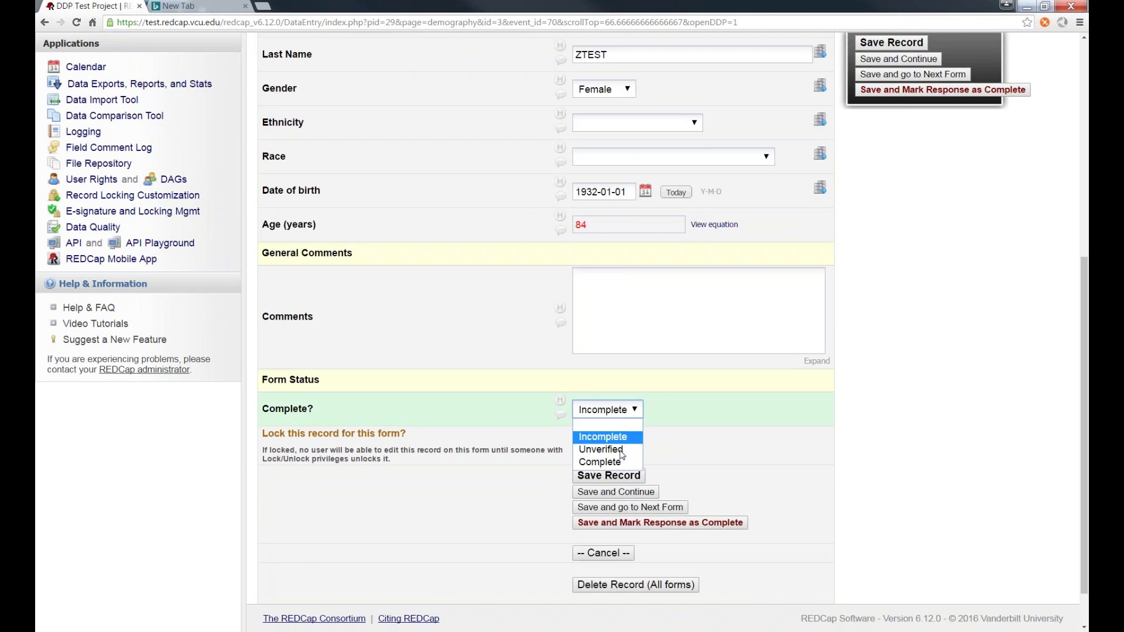
left_click(622, 460)
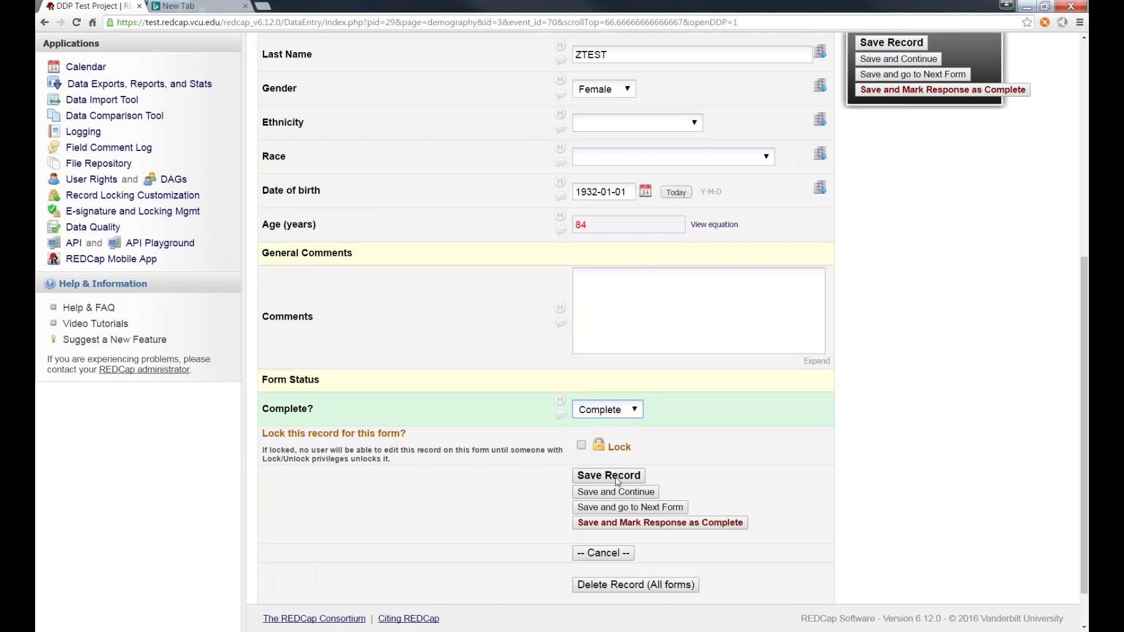
left_click(619, 476)
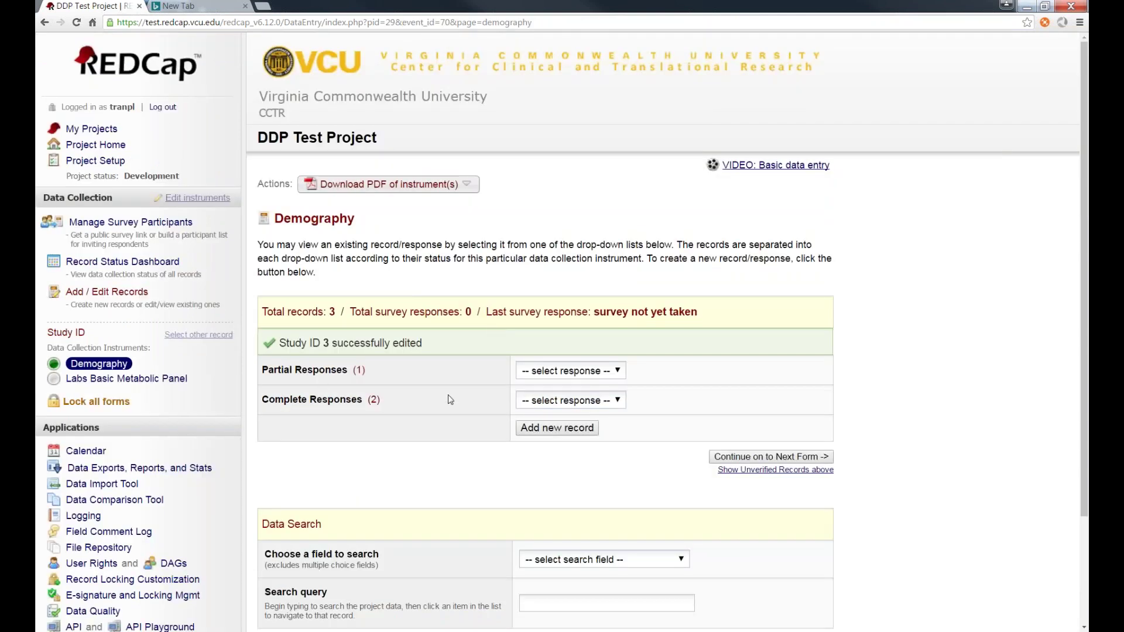
Open record 2's Demography form from Partial Responses, then go back to Study ID 3
left_click(550, 400)
left_click(571, 370)
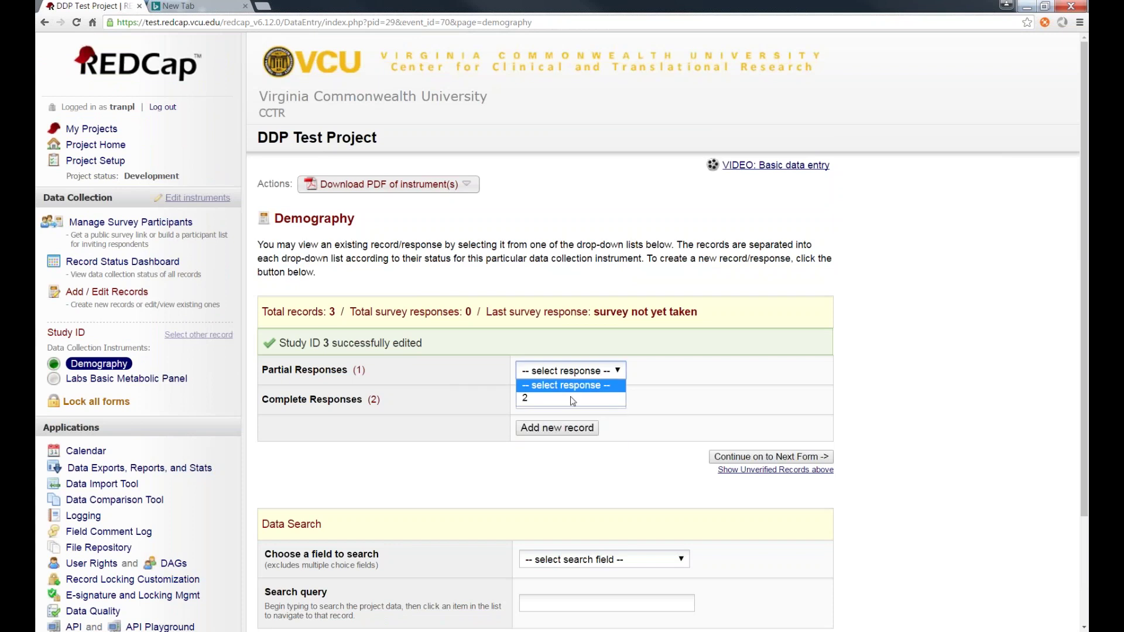
left_click(562, 396)
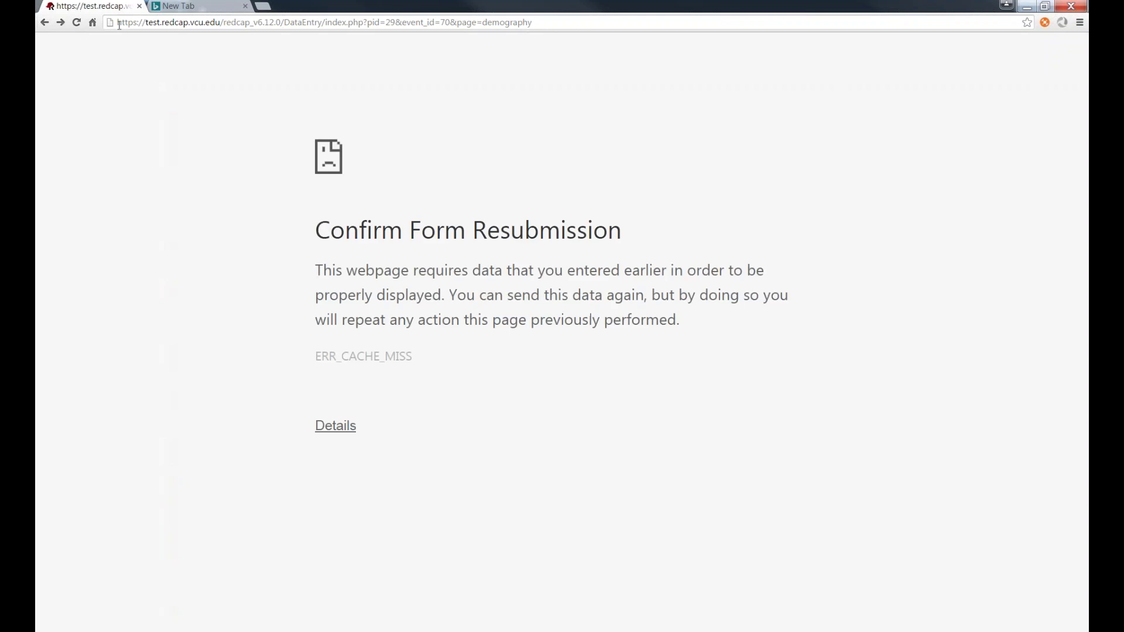
left_click(45, 22)
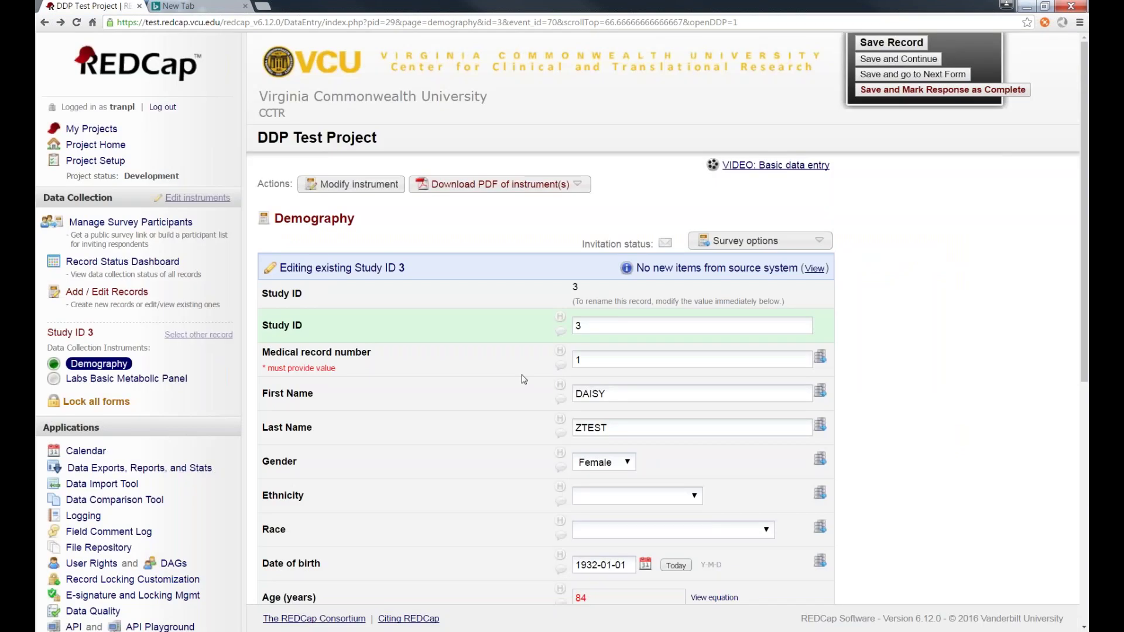
Highlight the notice that the source system has no new items for Study ID 3
scroll(562, 310, "down", 3)
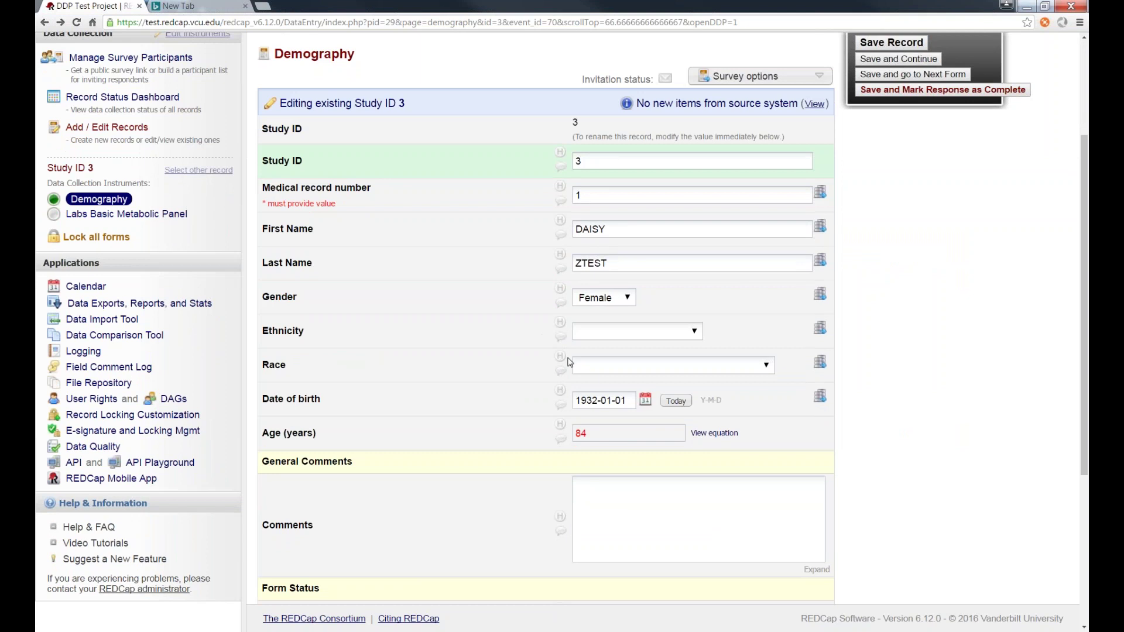
scroll(571, 360, "down", 3)
scroll(674, 281, "up", 6)
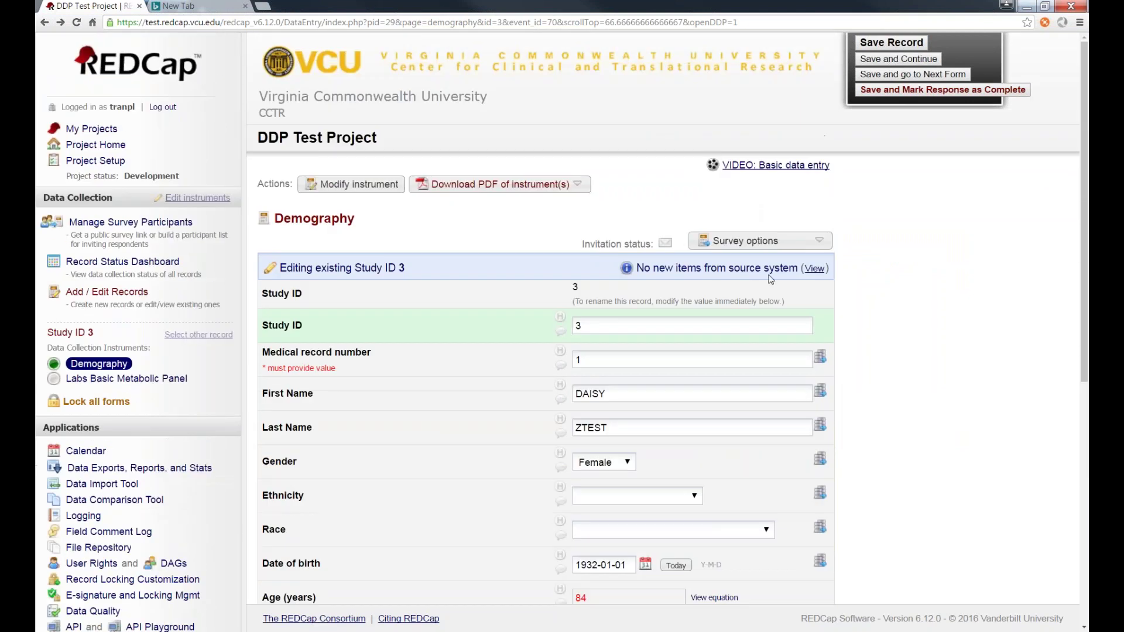
double_click(673, 270)
left_click_drag(708, 271, 756, 273)
left_click(755, 272)
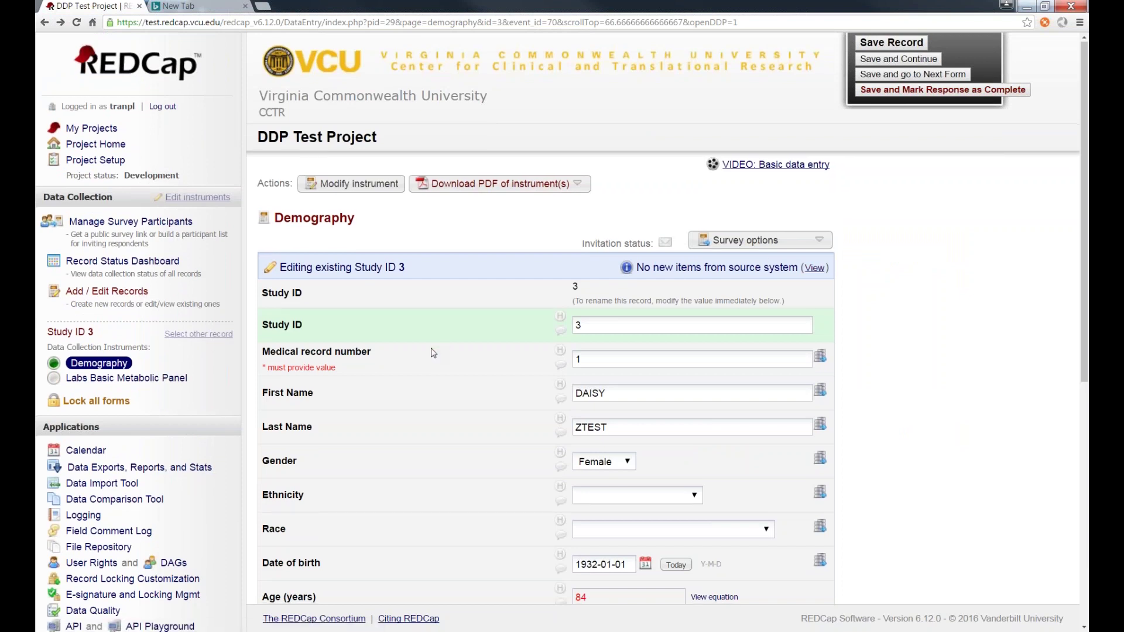
scroll(433, 351, "down", 2)
scroll(242, 294, "up", 2)
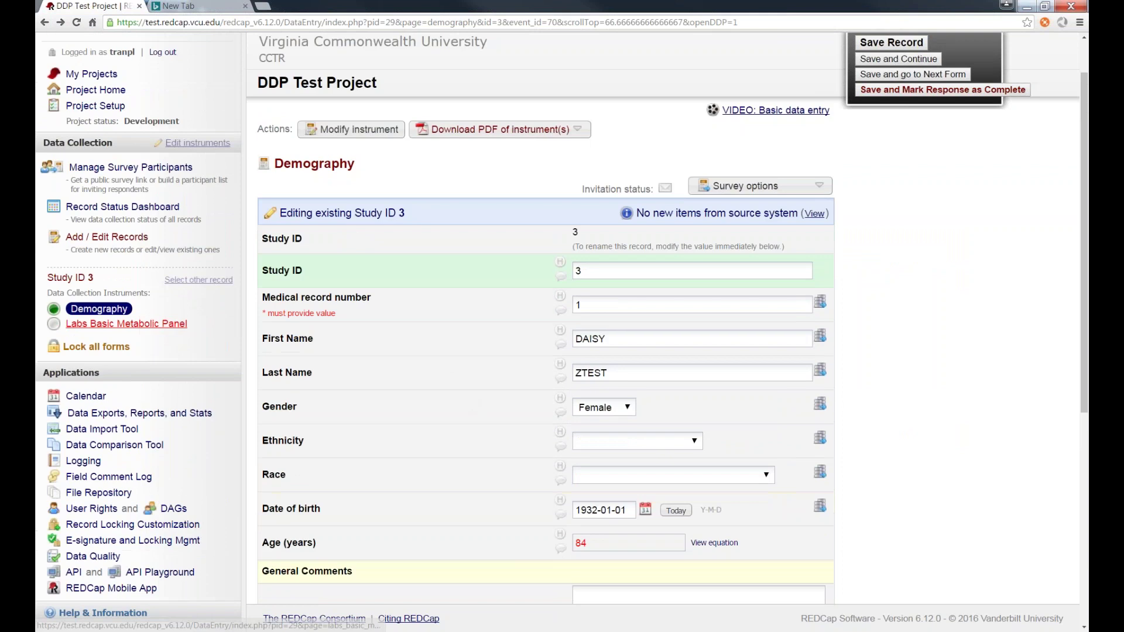
Set the Labs Basic Metabolic Panel visit date to 2016-04-27, mark it Complete and save
left_click(129, 378)
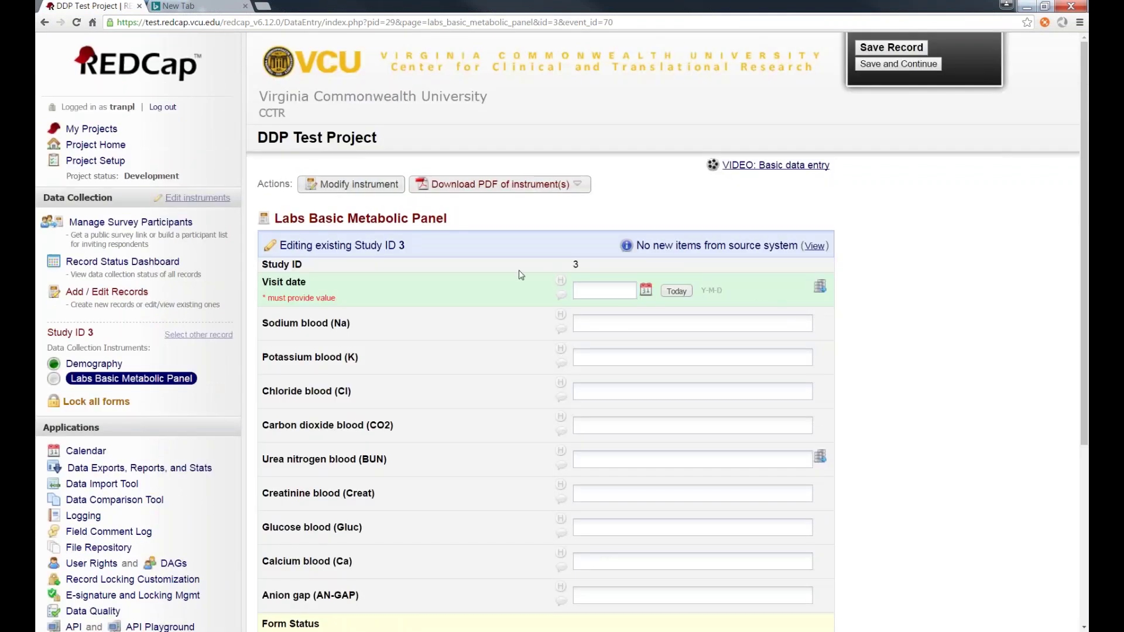
left_click(676, 291)
left_click(510, 283)
scroll(510, 282, "down", 2)
scroll(511, 286, "down", 1)
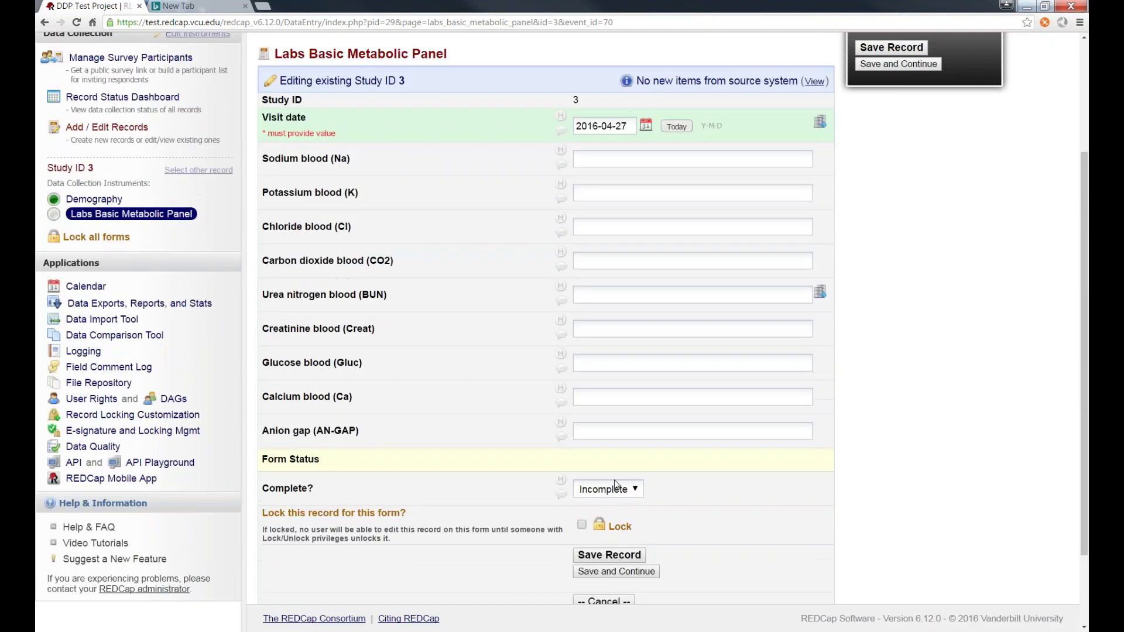
left_click(608, 489)
left_click(603, 542)
left_click(612, 557)
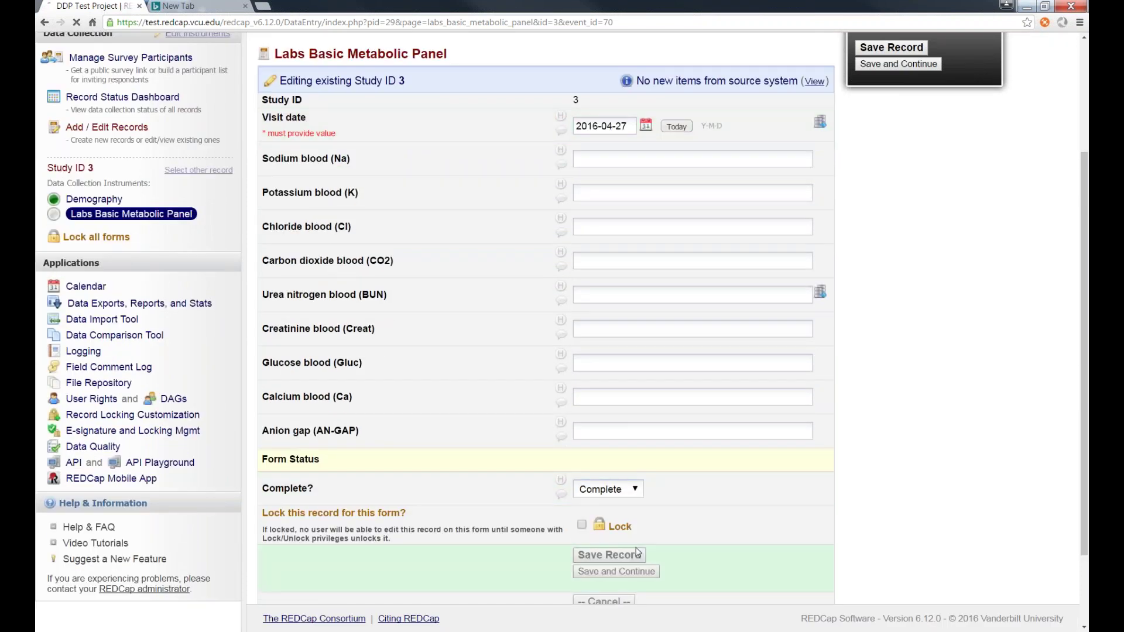
Reopen the labs form and review its BUN field and 'Editing existing Study ID 3' heading
left_click(136, 379)
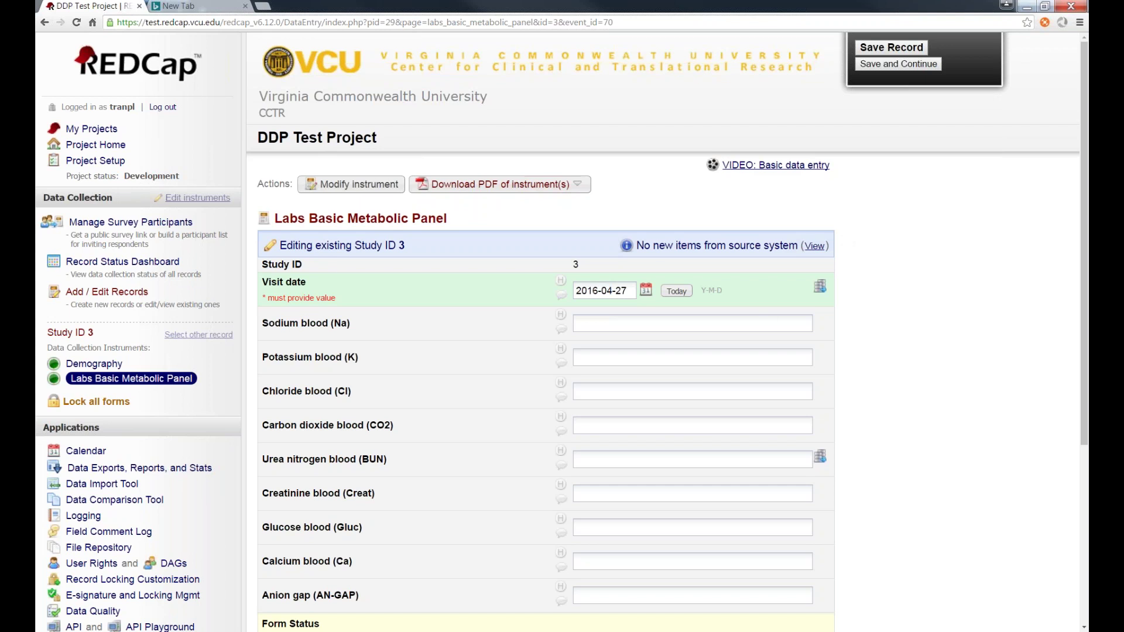
scroll(844, 240, "down", 5)
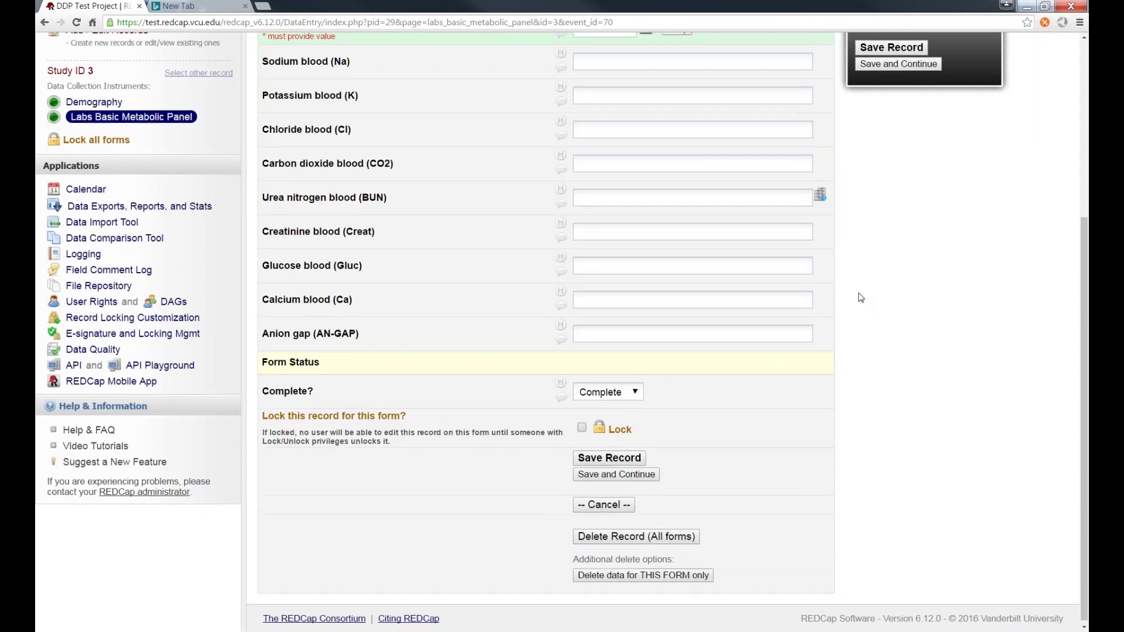
scroll(858, 297, "up", 2)
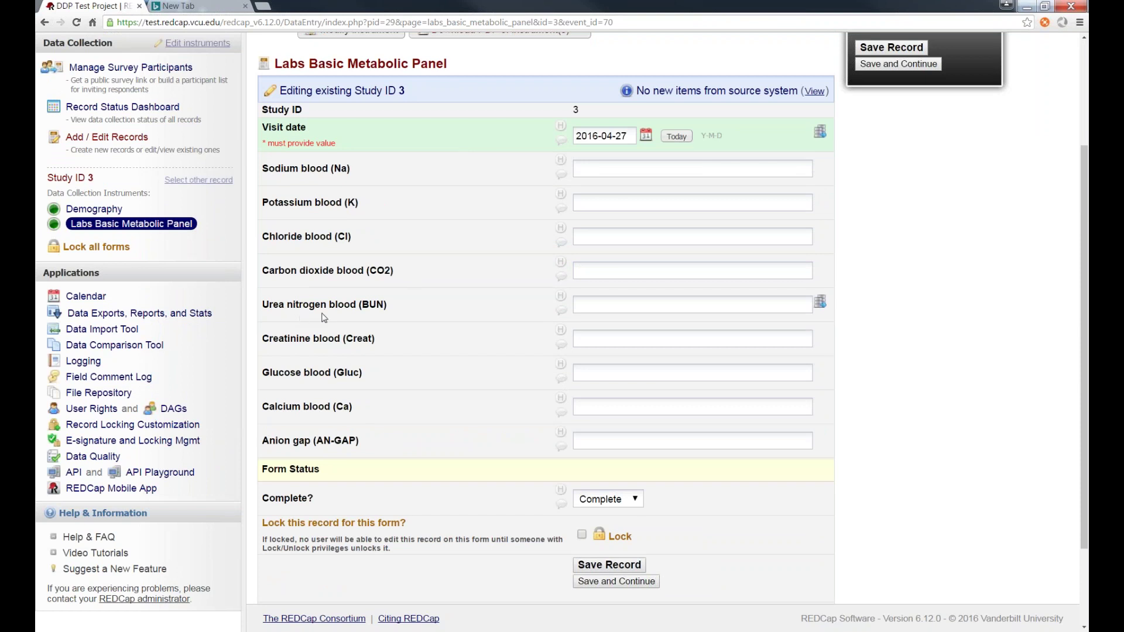
left_click(691, 305)
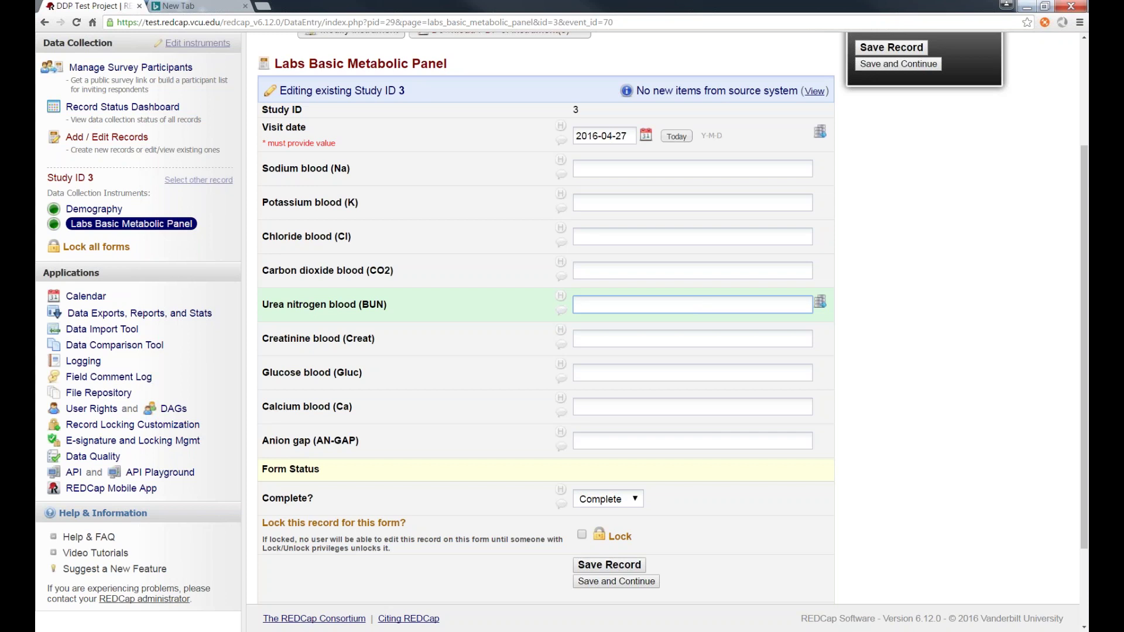
left_click(400, 319)
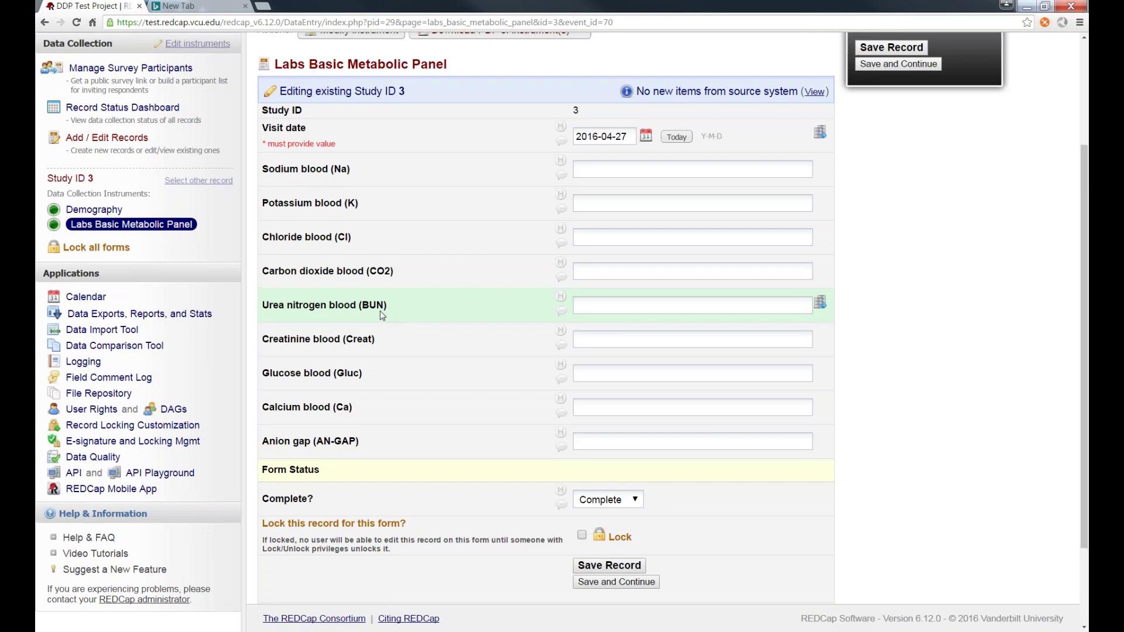
scroll(406, 318, "up", 3)
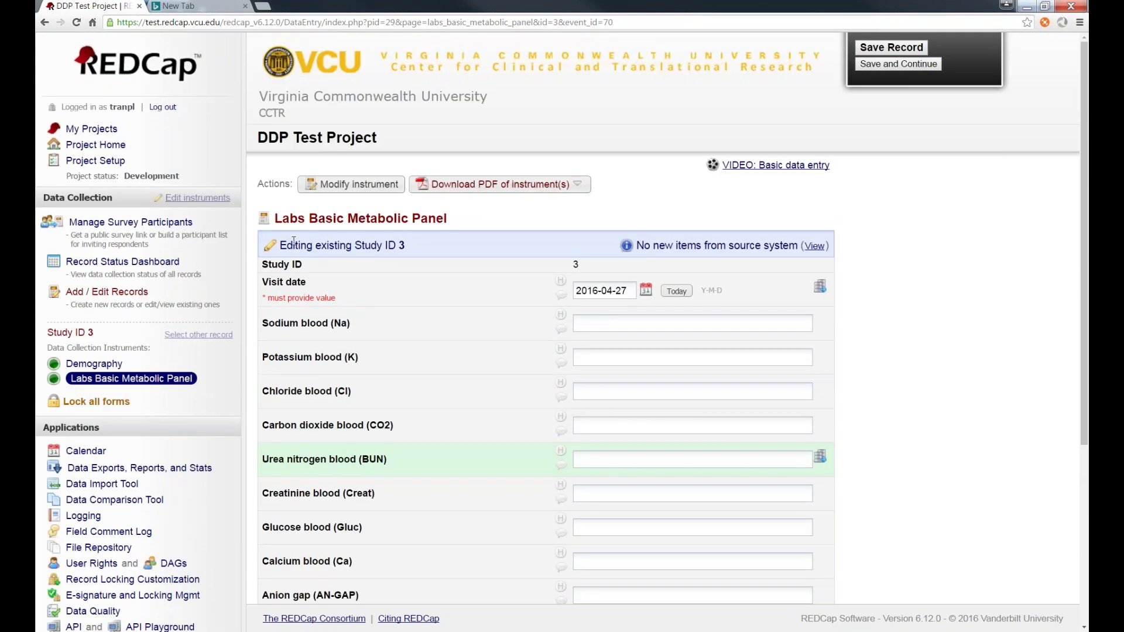
left_click_drag(280, 245, 421, 251)
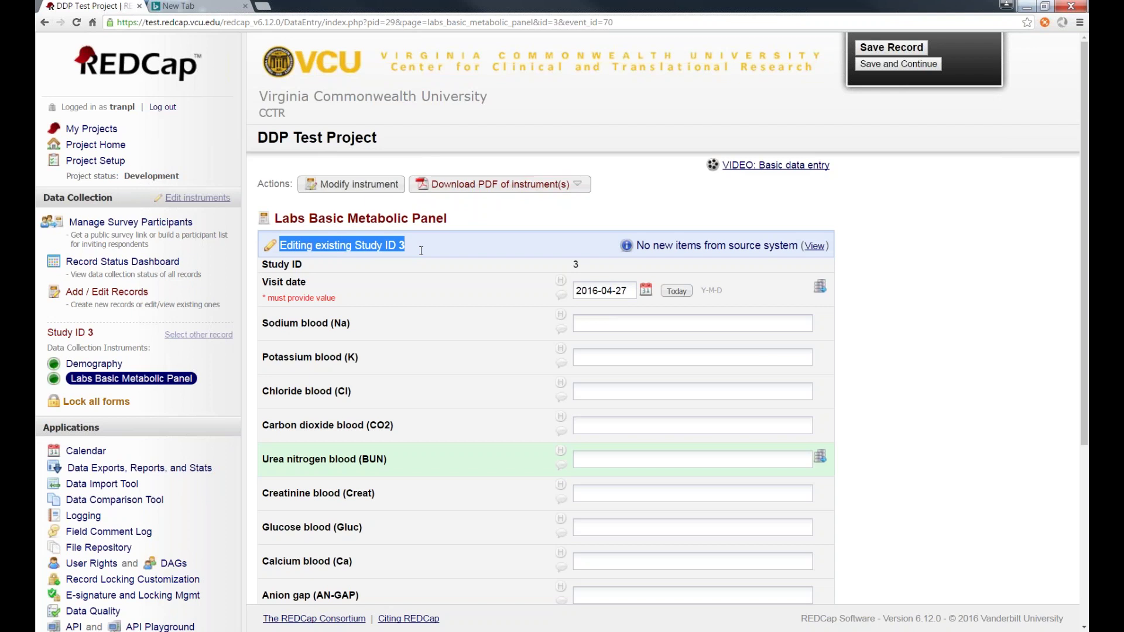
left_click(484, 547)
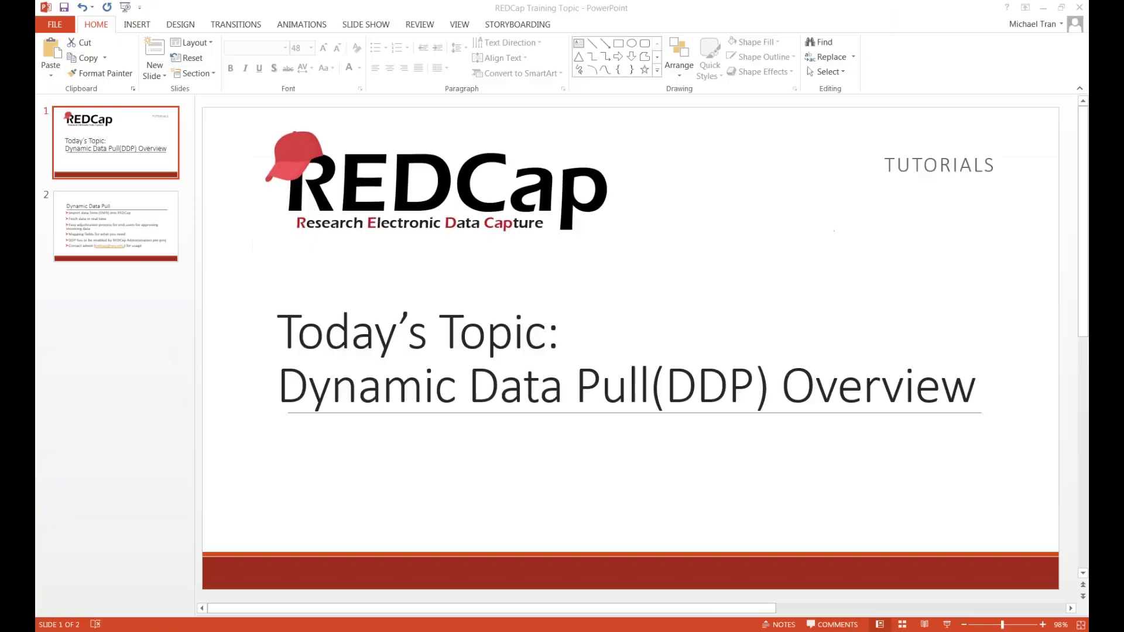
Go to slide 2, Dynamic Data Pull, and click in and out of its bullet text
scroll(376, 260, "down", 1)
left_click(376, 259)
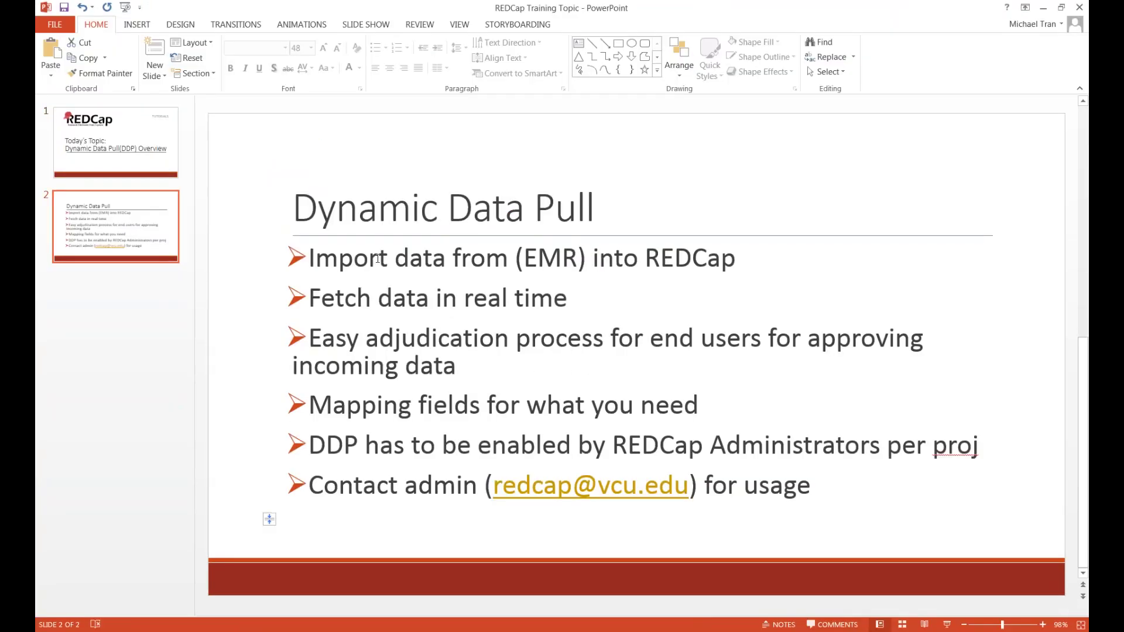
left_click(259, 184)
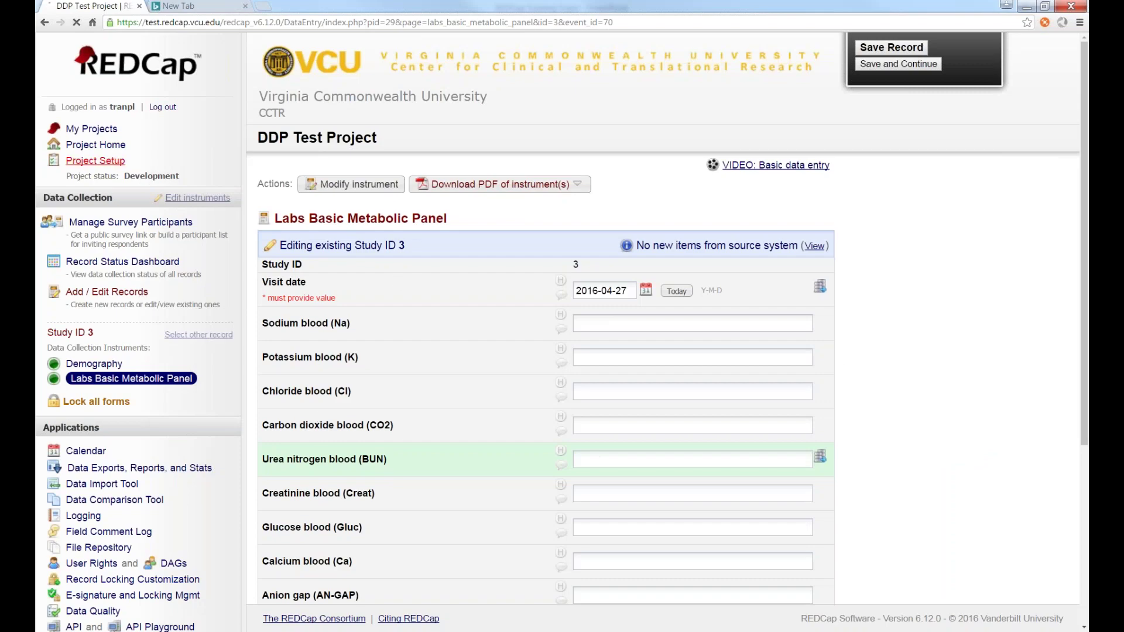
scroll(452, 418, "down", 3)
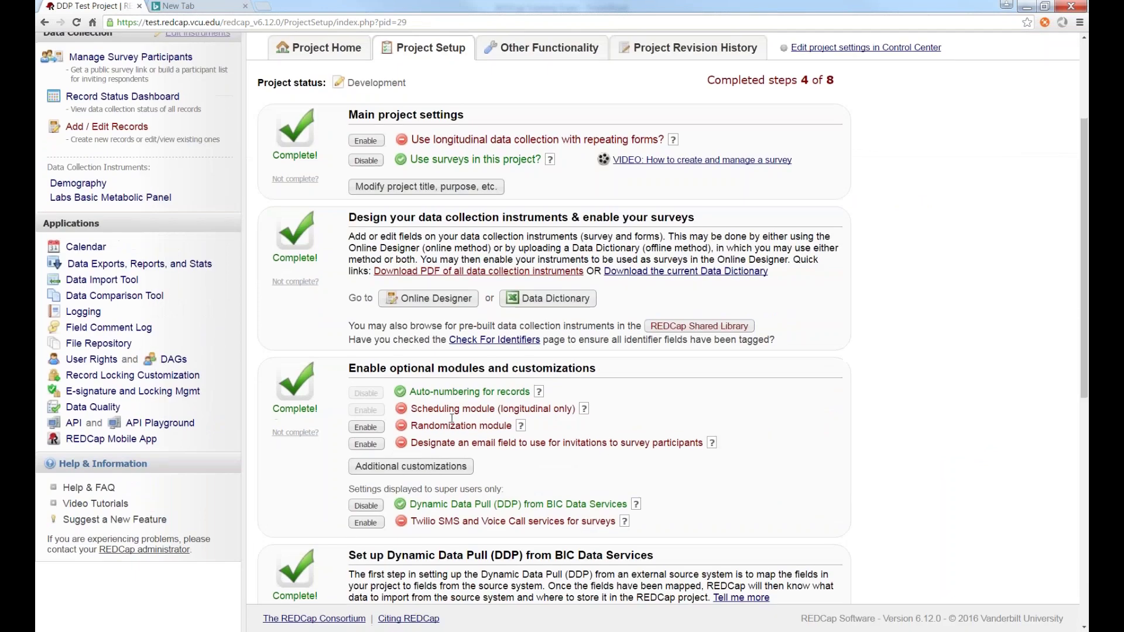
scroll(452, 418, "down", 3)
left_click(461, 452)
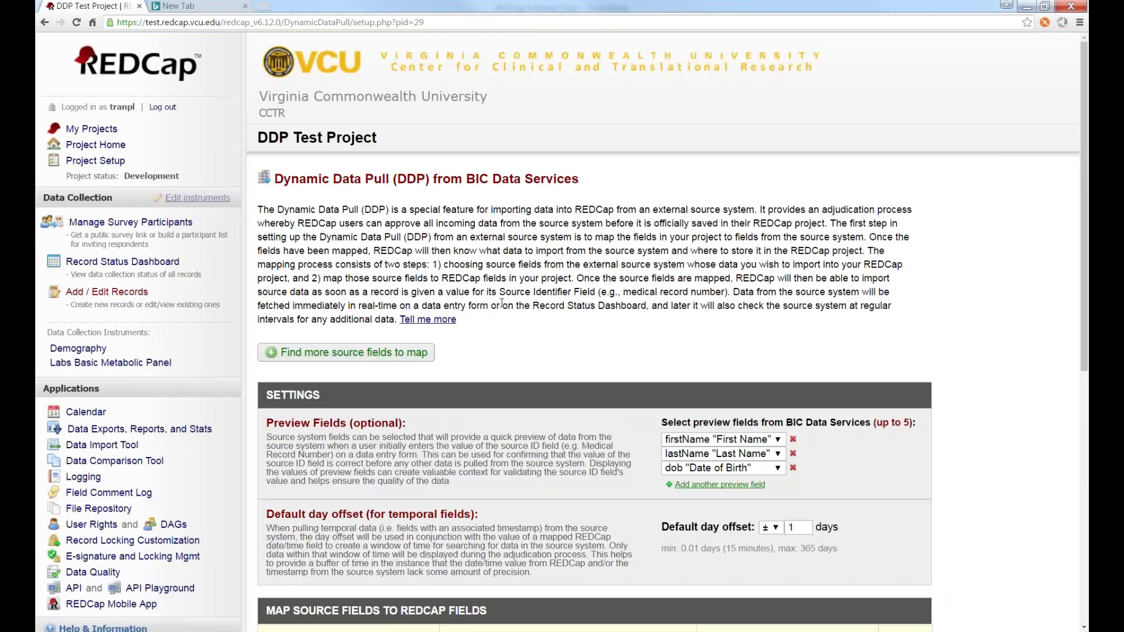
scroll(502, 304, "down", 4)
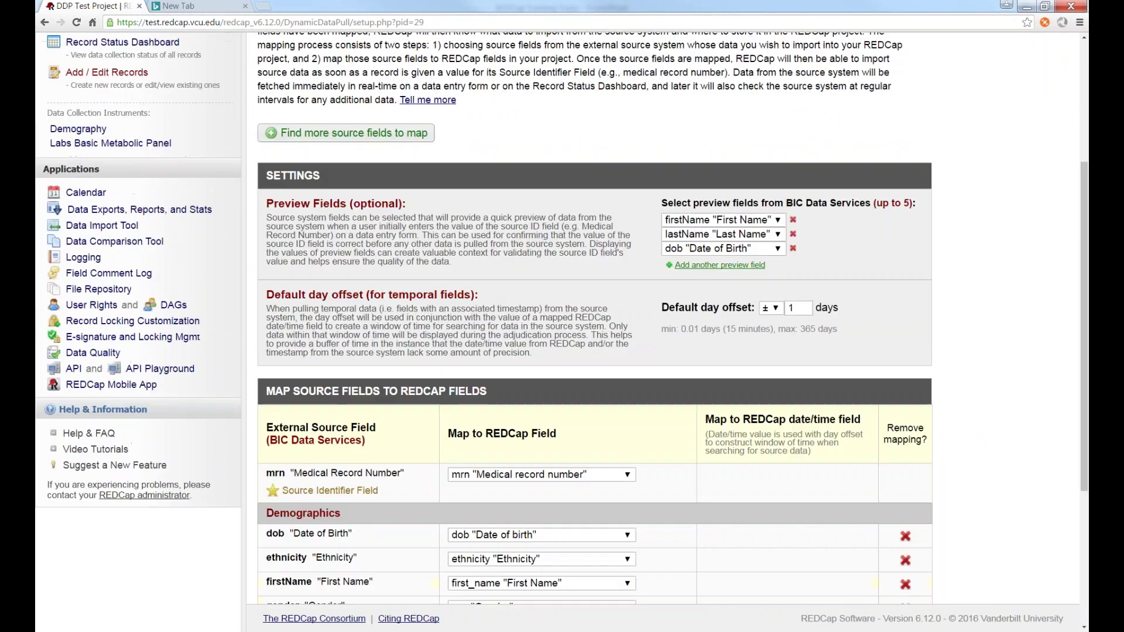
scroll(340, 46, "down", 1)
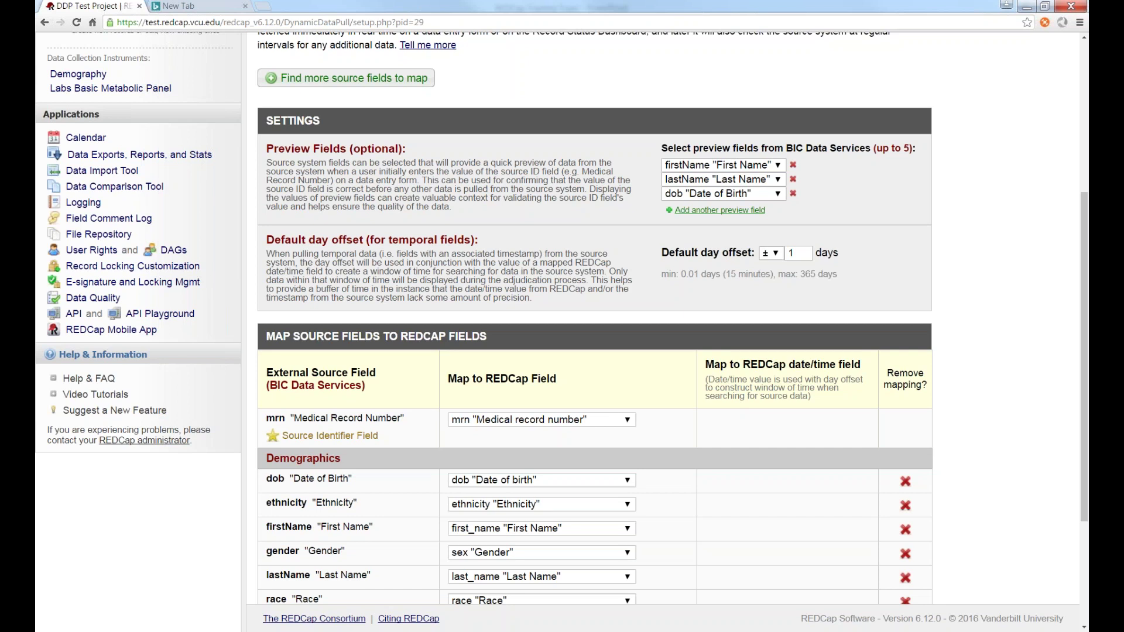
scroll(430, 301, "down", 1)
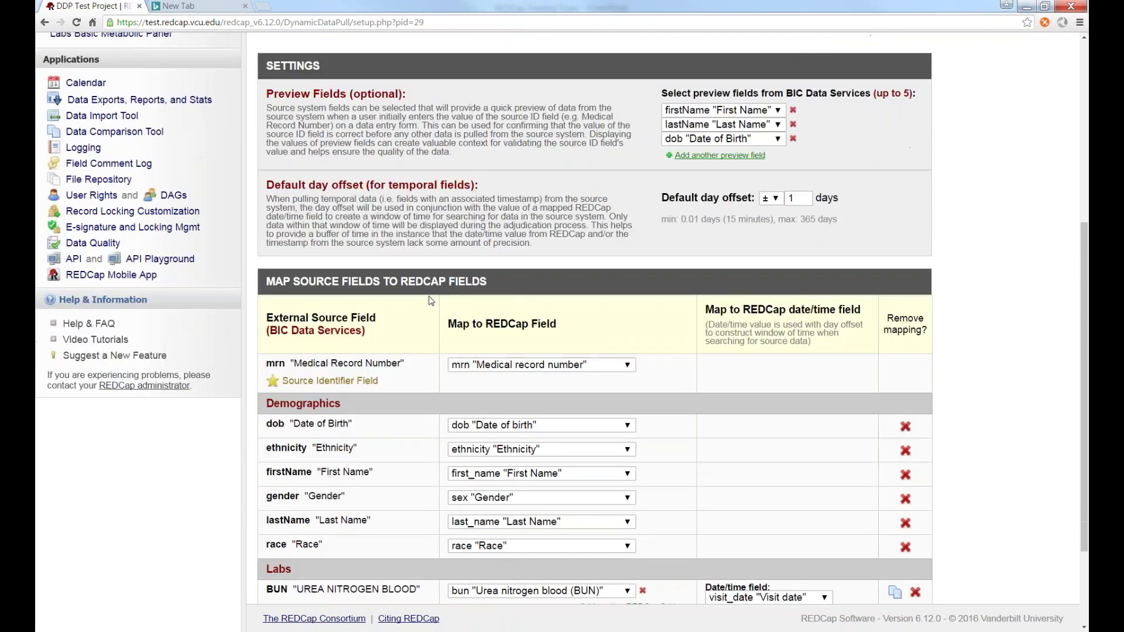
scroll(430, 301, "up", 1)
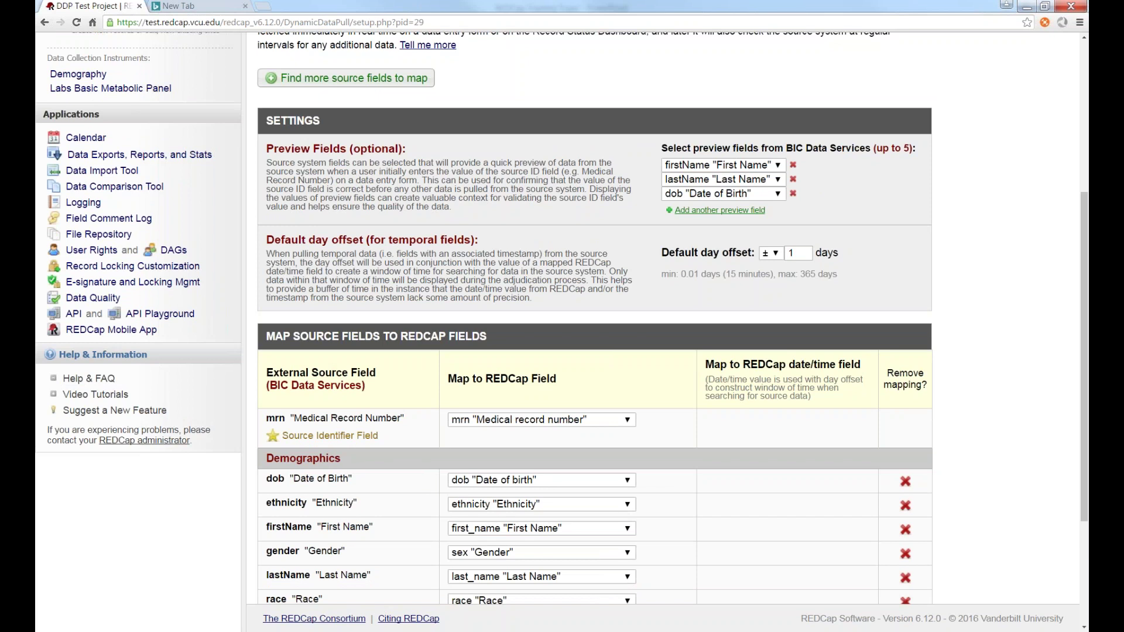
scroll(371, 236, "up", 1)
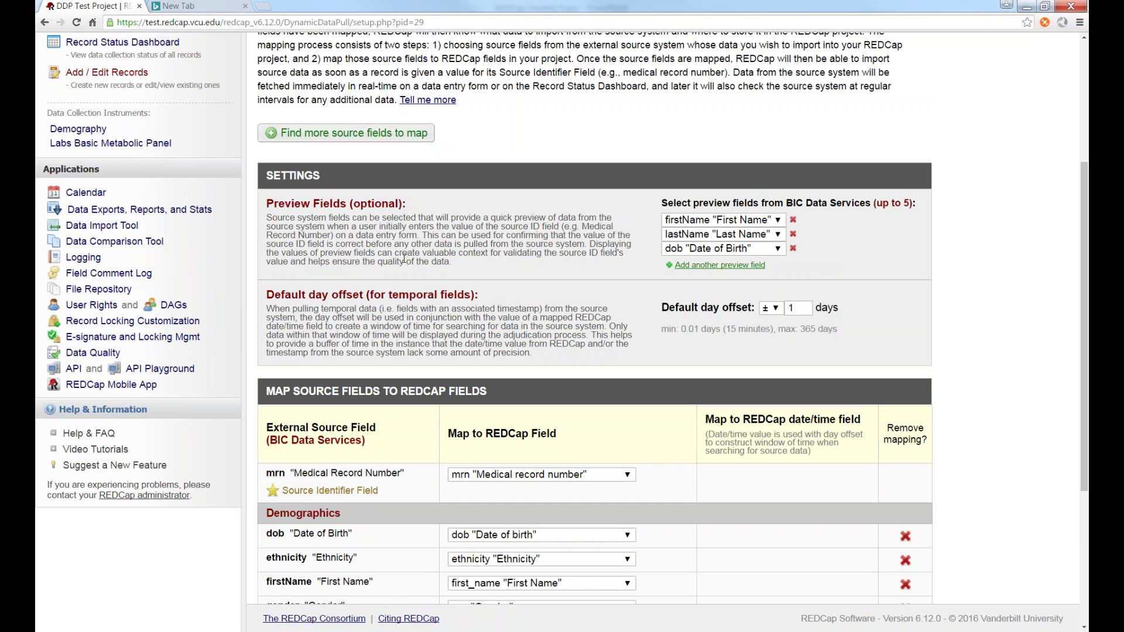
scroll(404, 258, "down", 1)
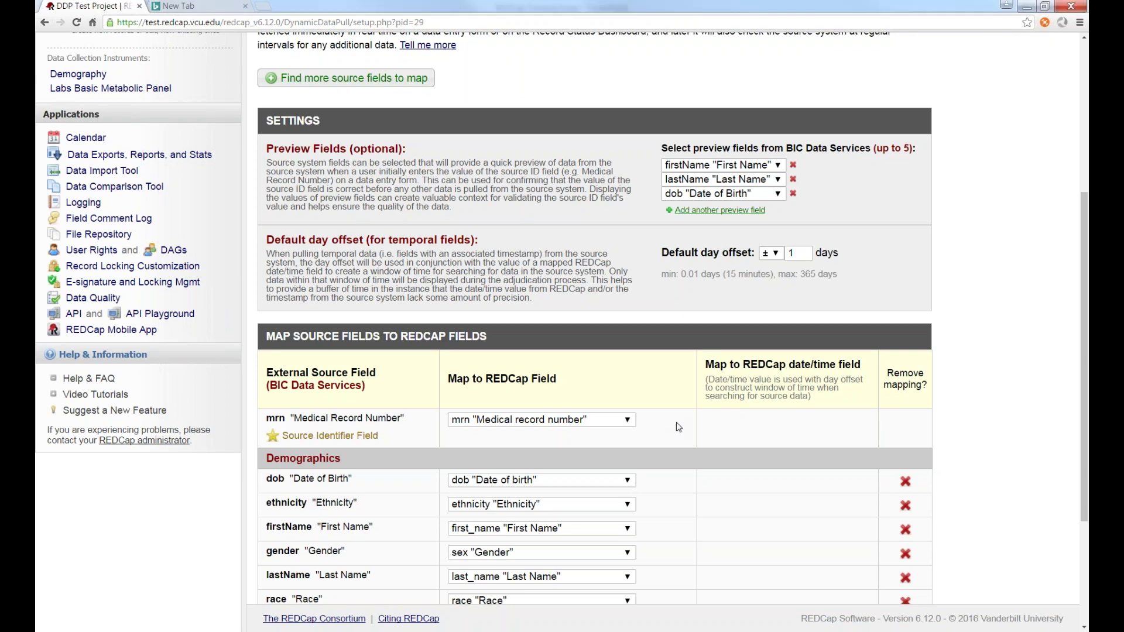
scroll(678, 427, "down", 2)
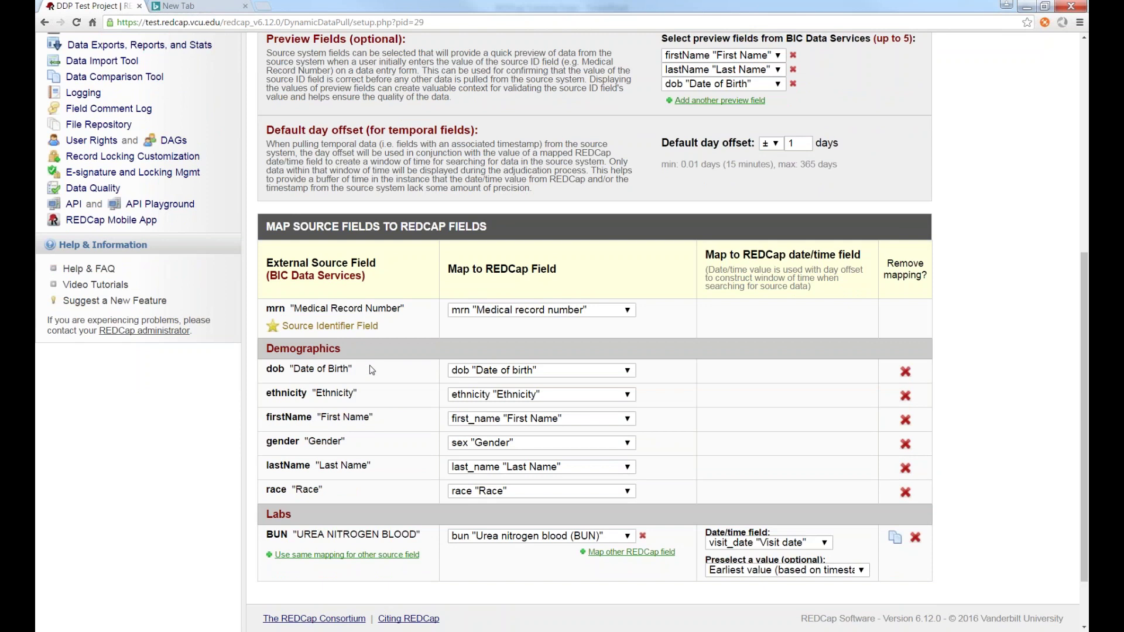
scroll(371, 370, "up", 5)
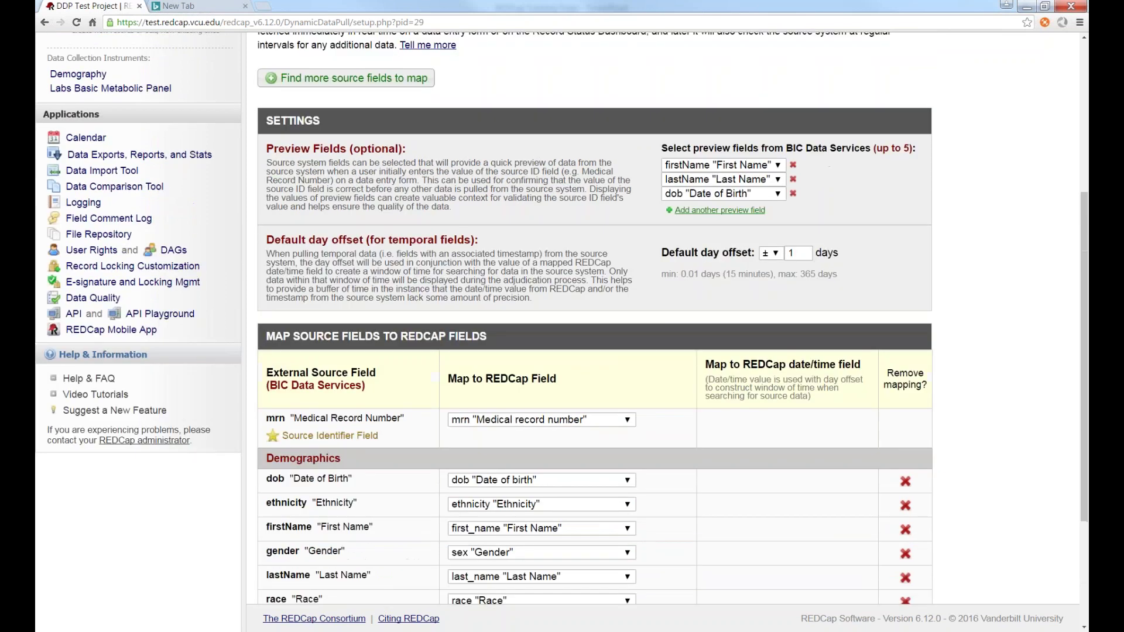
scroll(372, 370, "up", 3)
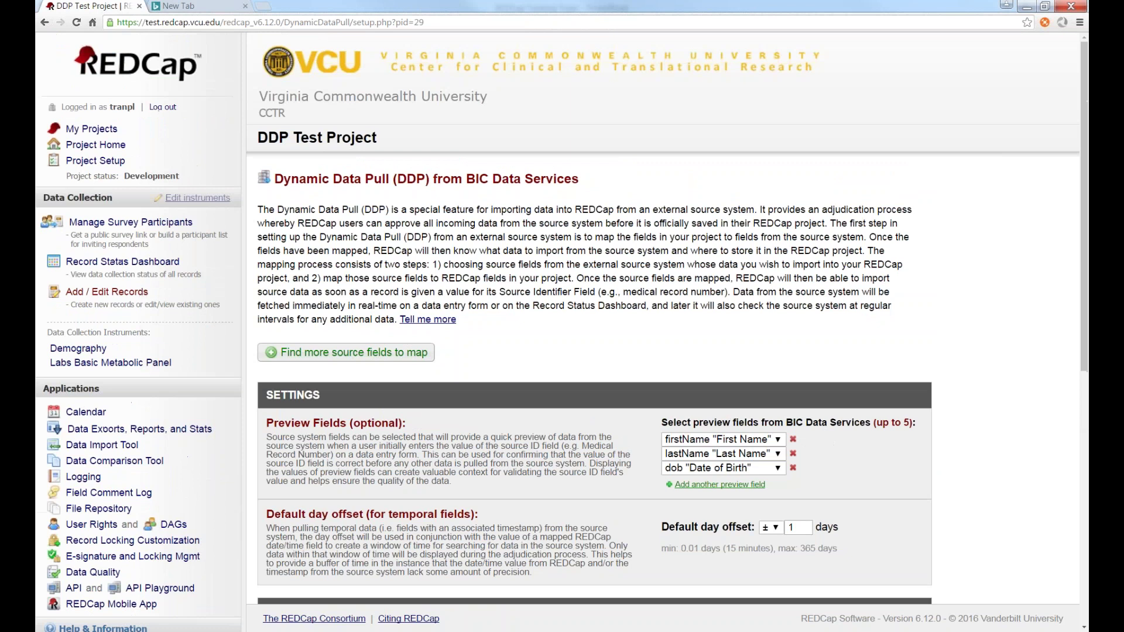
Open the Control Center's system-wide Dynamic Data Pull settings
left_click(90, 130)
left_click(811, 159)
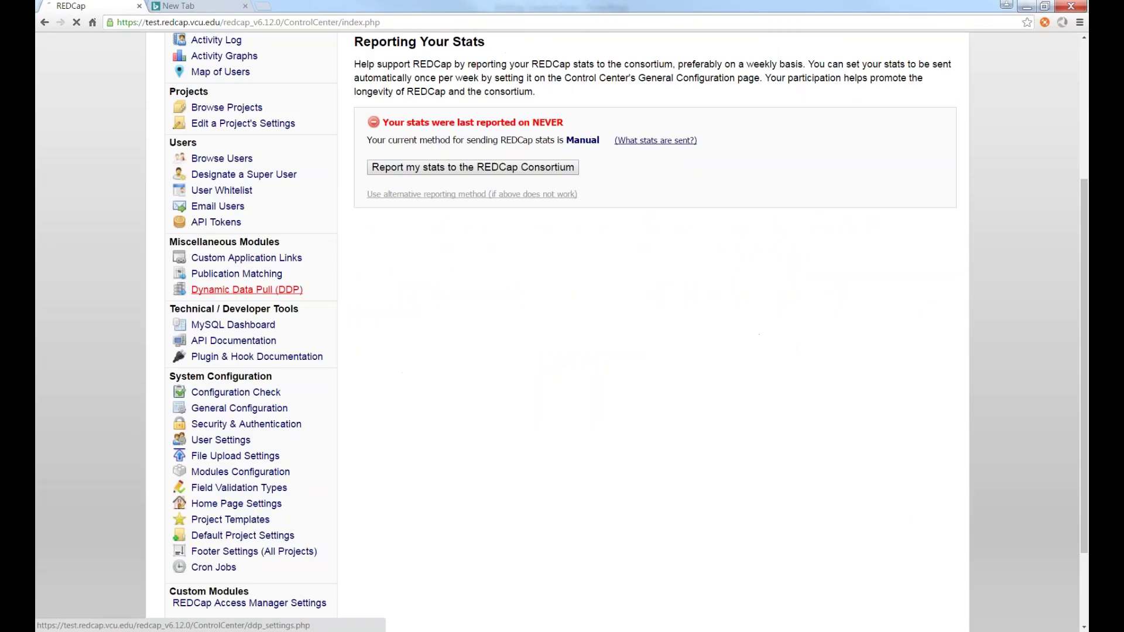
left_click(246, 254)
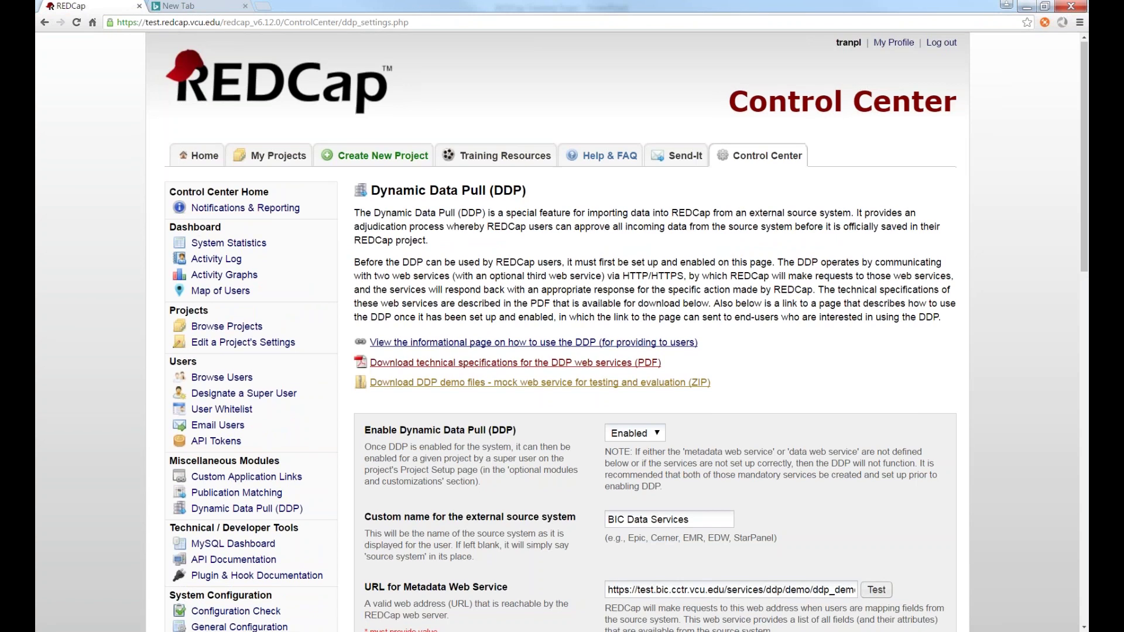
scroll(351, 325, "down", 2)
scroll(352, 314, "down", 4)
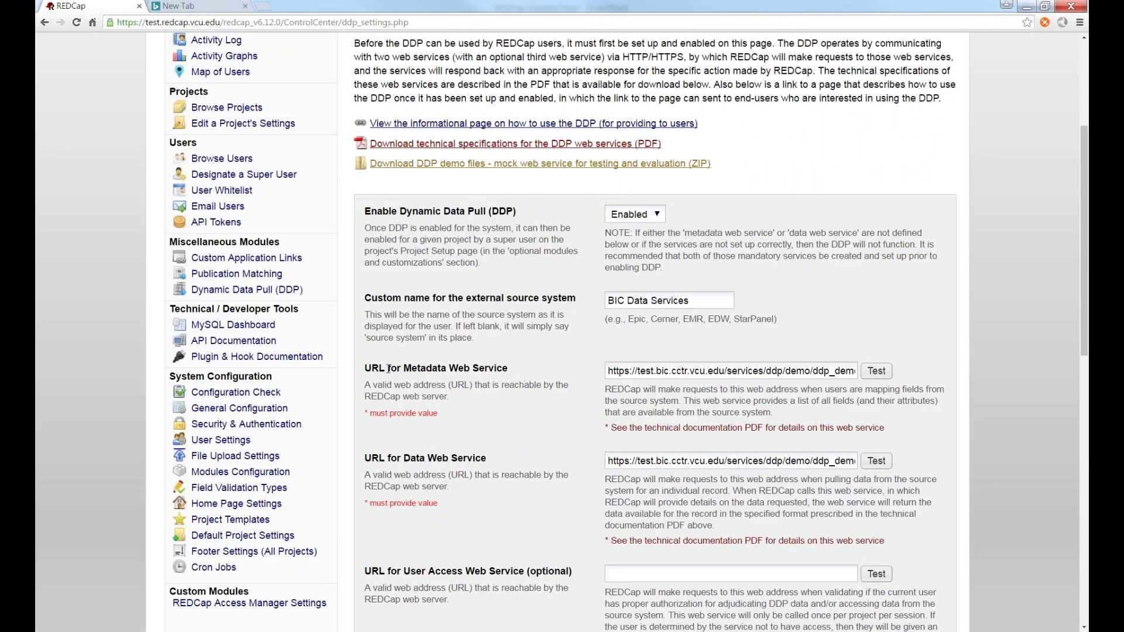
Inspect the full URL for Metadata Web Service, then return to My Projects
left_click_drag(370, 369, 508, 370)
left_click(639, 371)
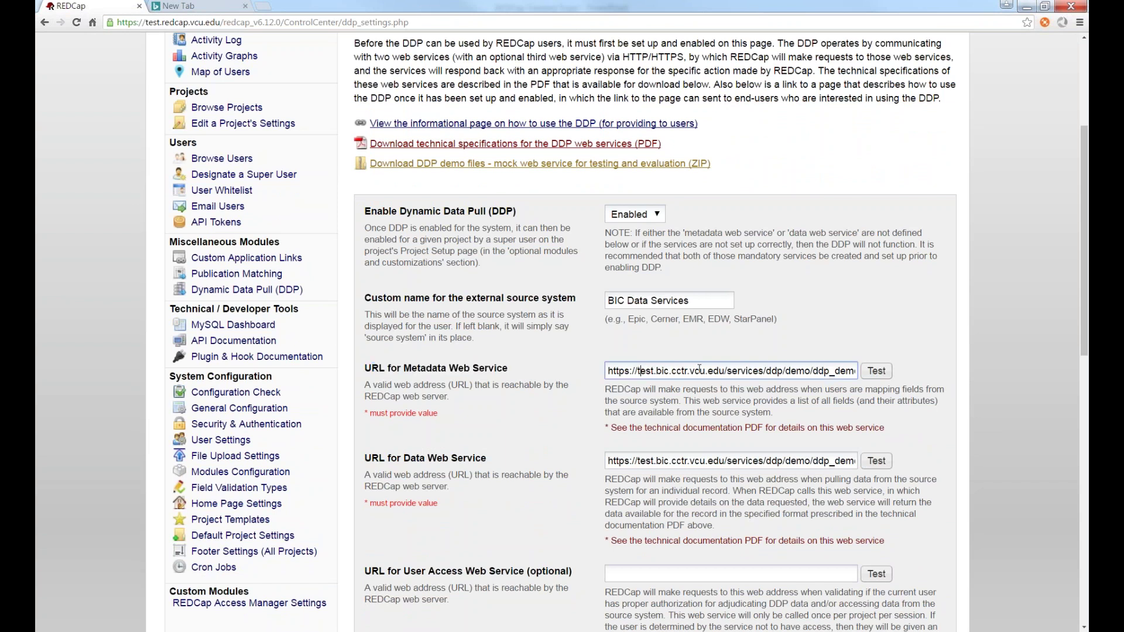
left_click_drag(699, 370, 850, 387)
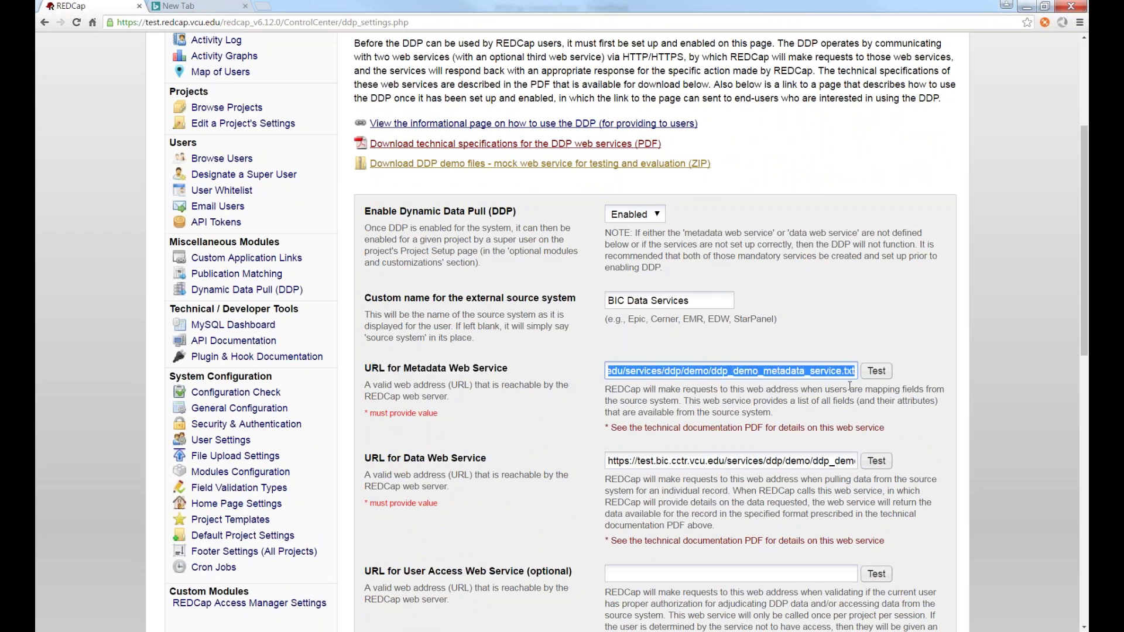
left_click(786, 373)
key("Home")
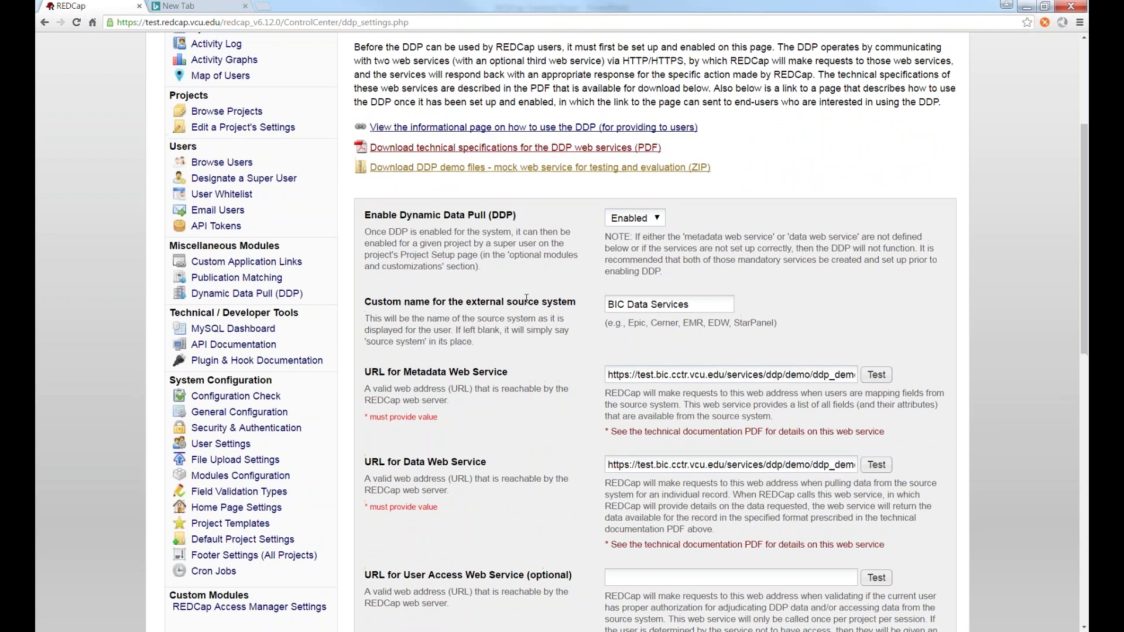
scroll(756, 523, "up", 3)
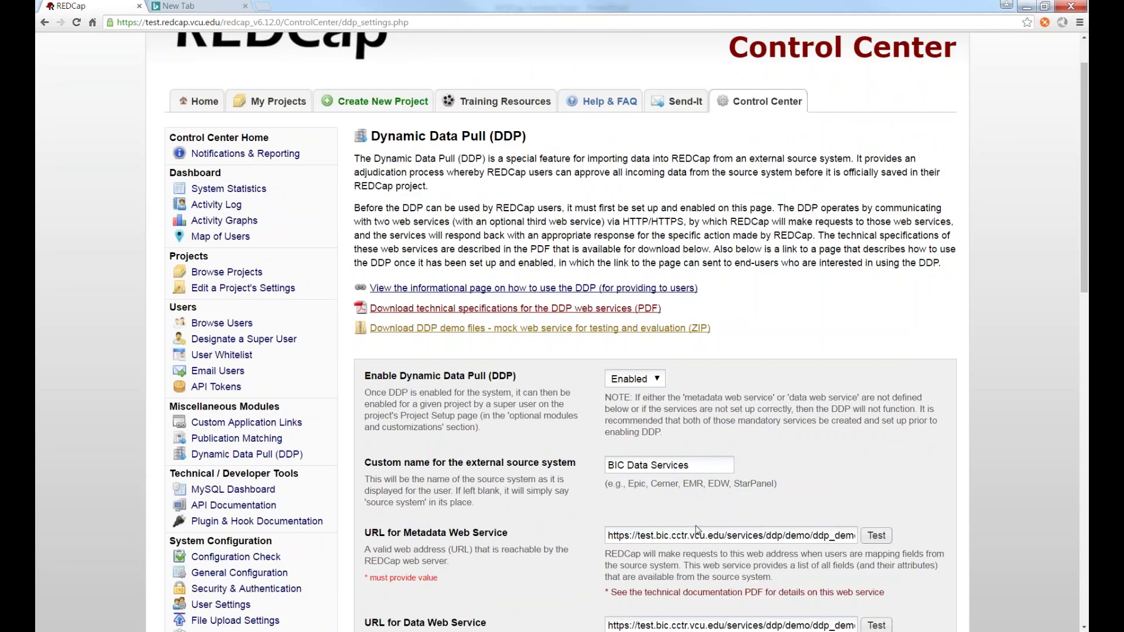
left_click(258, 104)
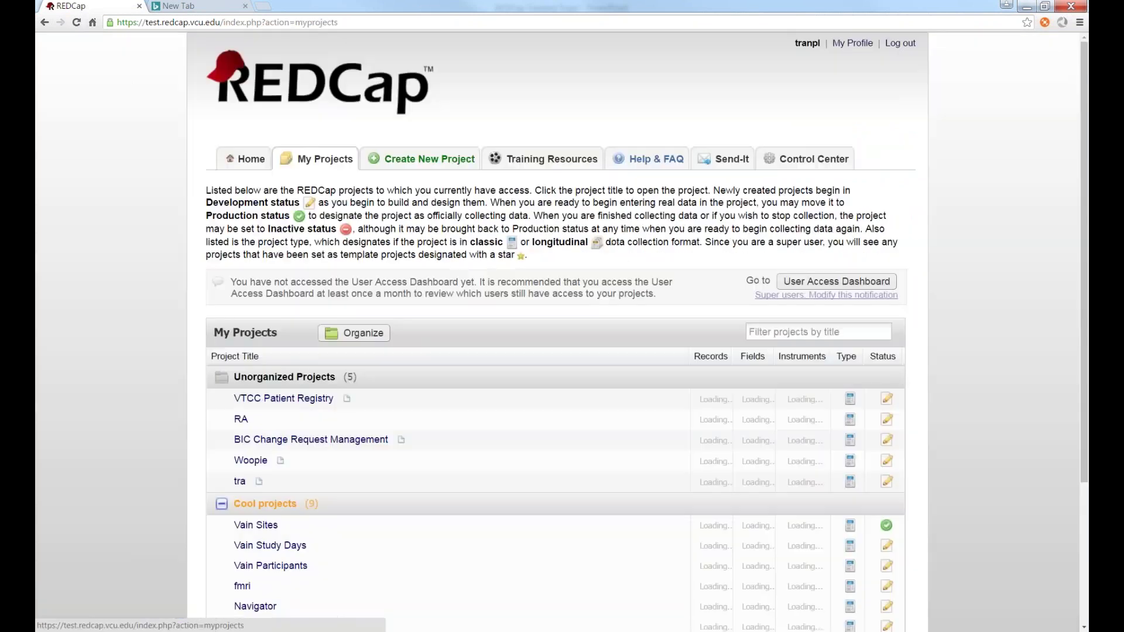
Expand Test Projects, open the DDP Test Project and go to its DDP field mapping page
scroll(321, 348, "down", 3)
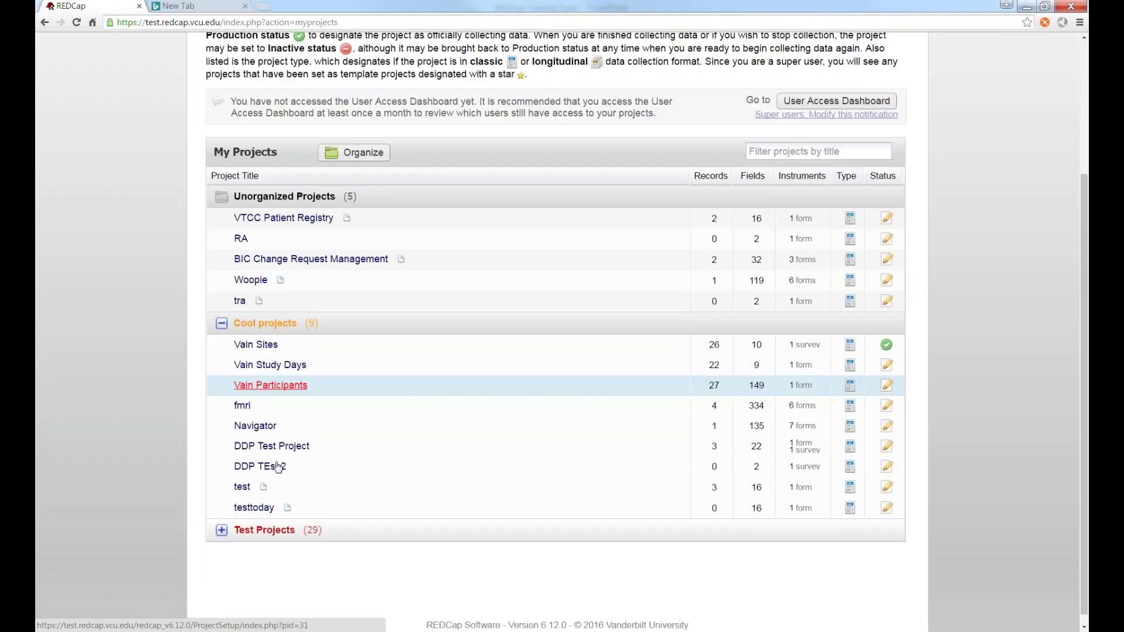
left_click(221, 530)
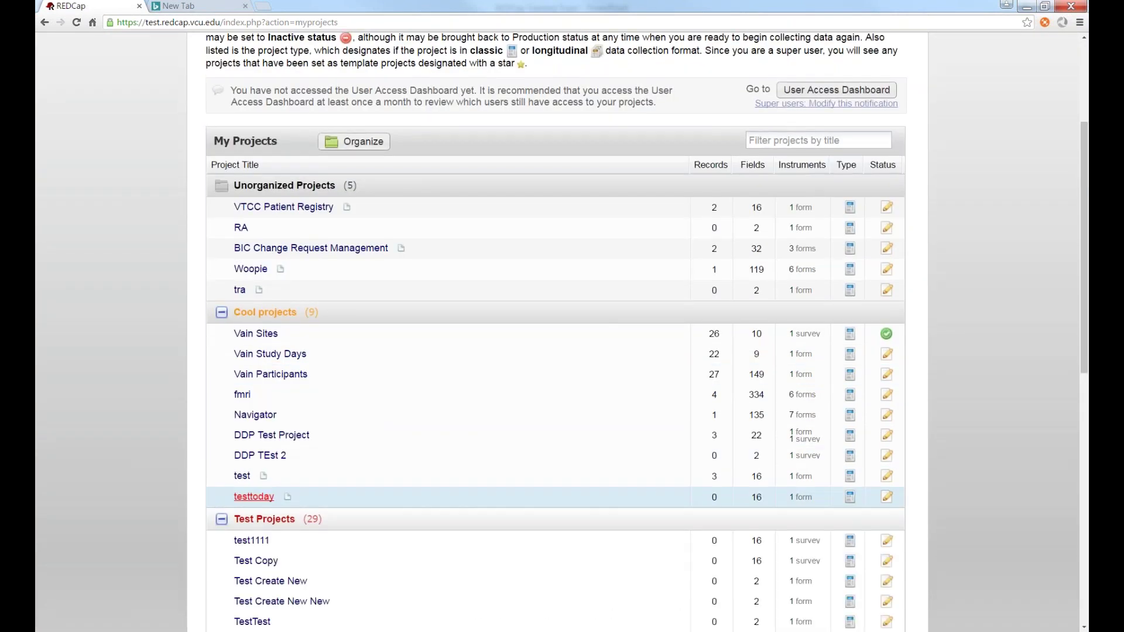
scroll(304, 497, "down", 2)
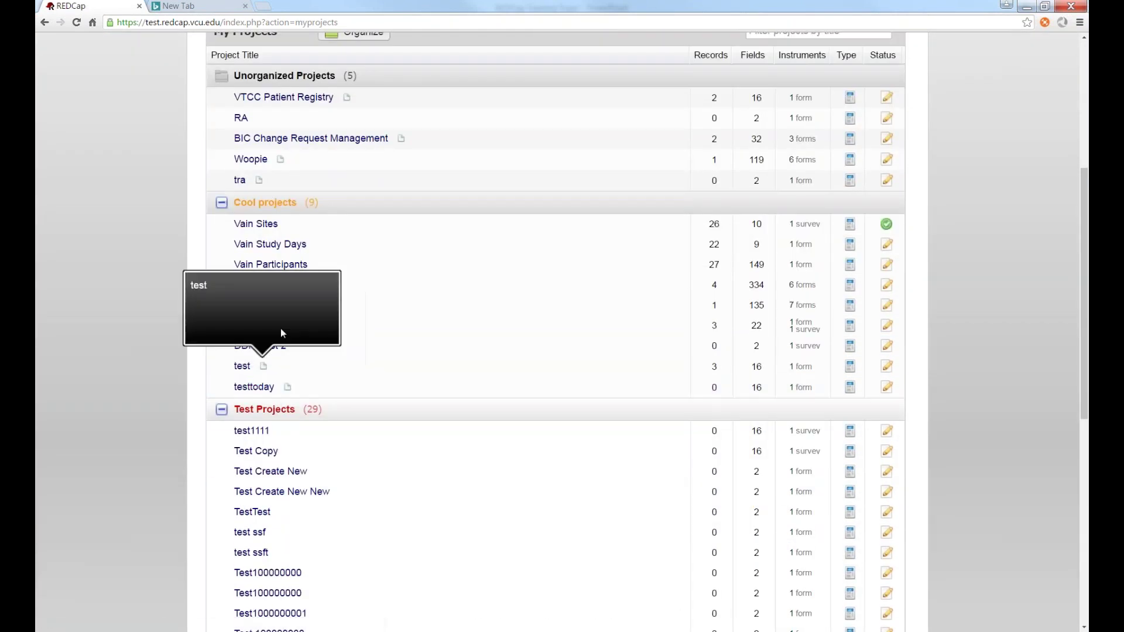
left_click(296, 329)
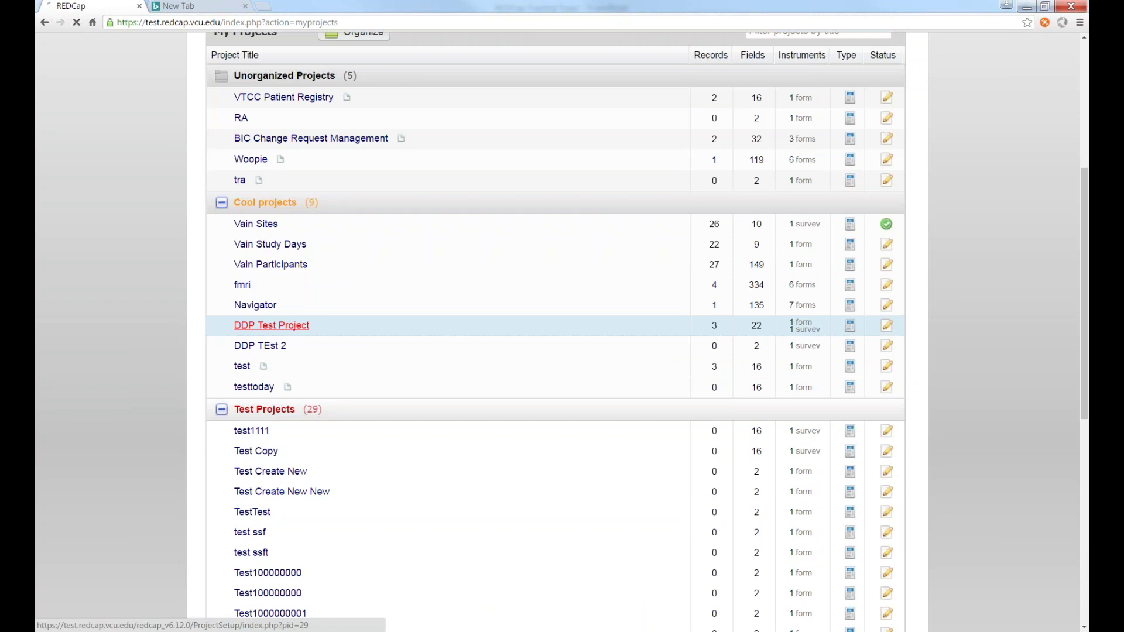
scroll(397, 446, "down", 6)
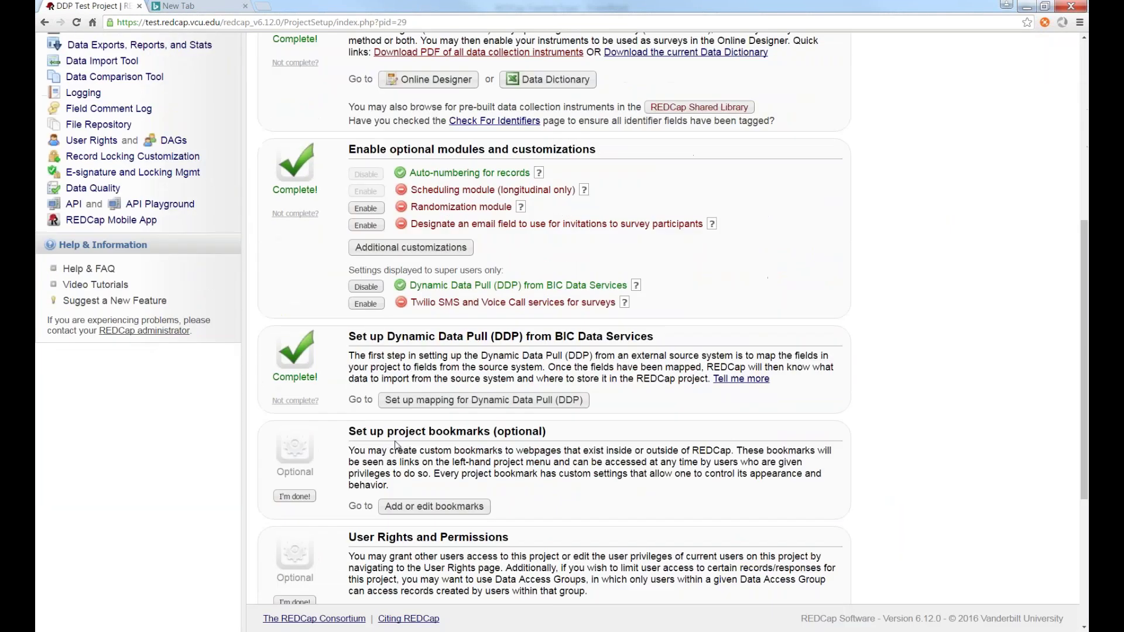
left_click(413, 403)
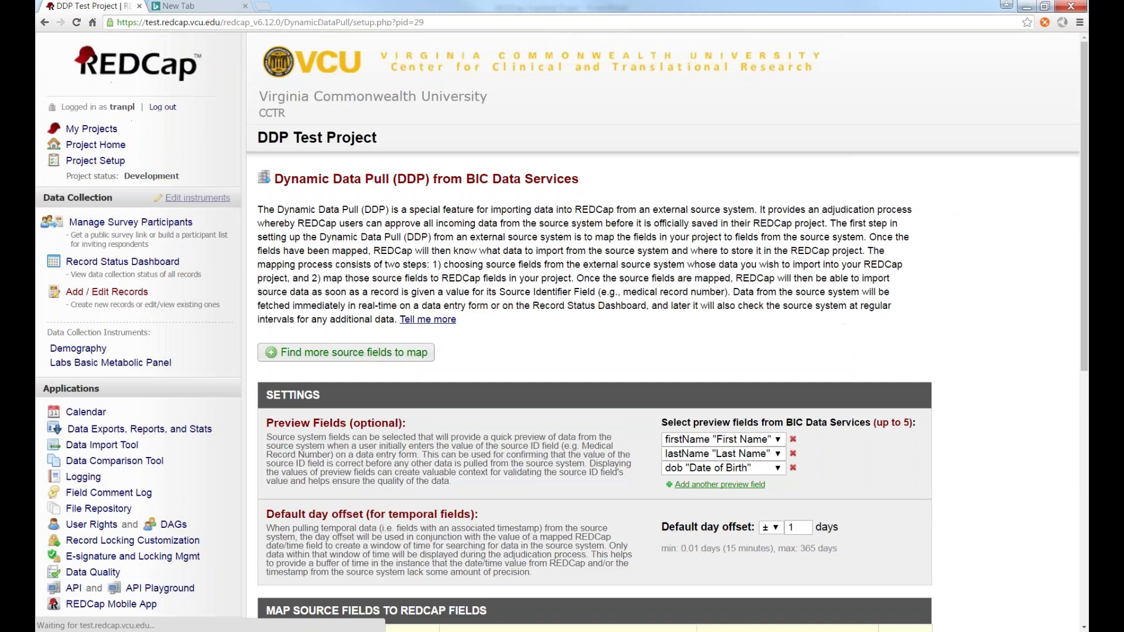
Read the DDP 'Tell me more' explanation, then open Find more source fields to map
scroll(457, 341, "down", 6)
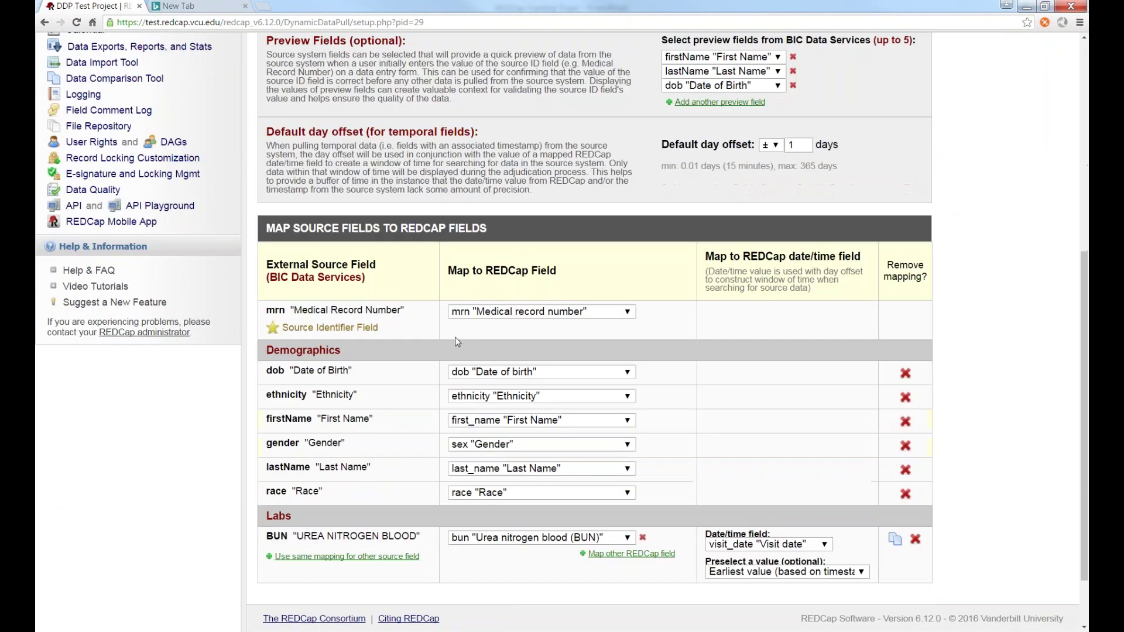
scroll(458, 341, "down", 1)
scroll(336, 291, "up", 3)
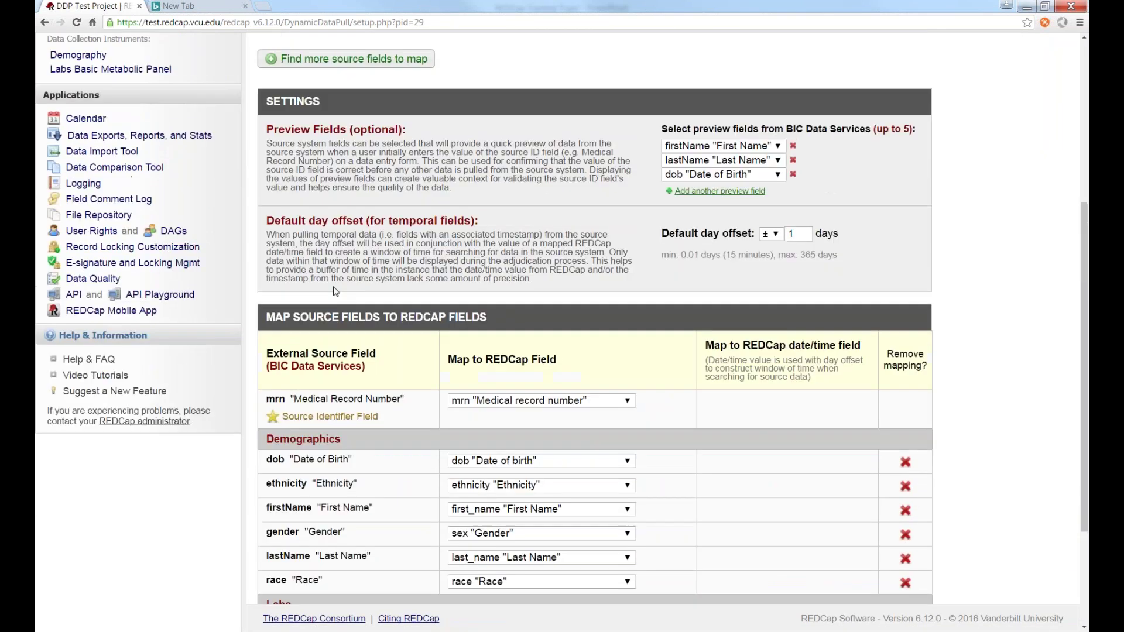
scroll(336, 291, "up", 2)
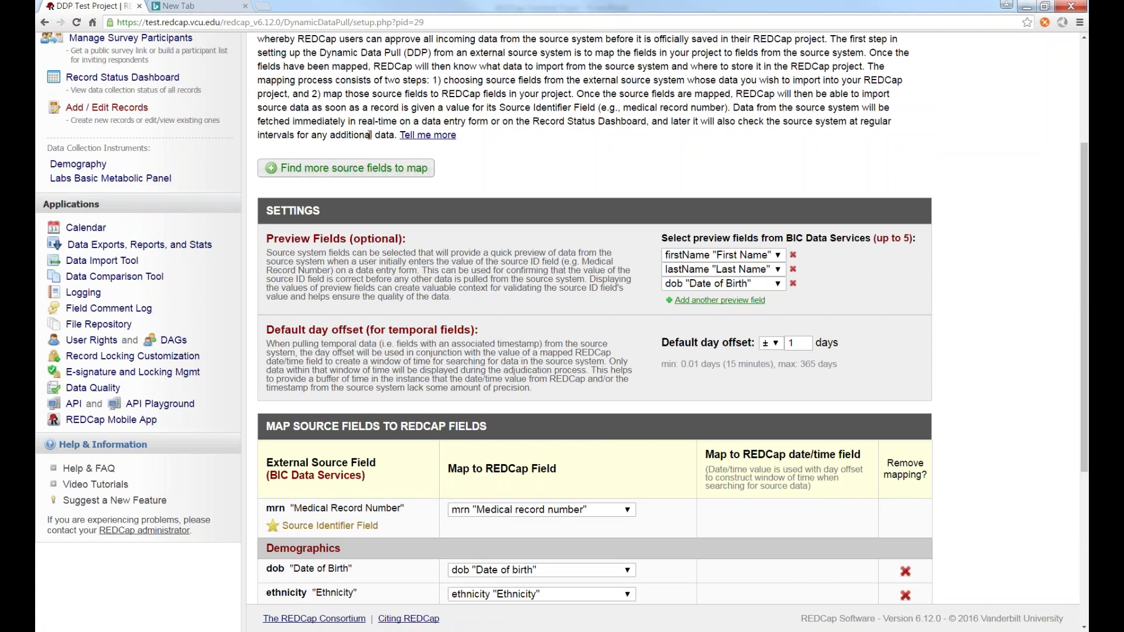
left_click(443, 141)
scroll(445, 293, "down", 1)
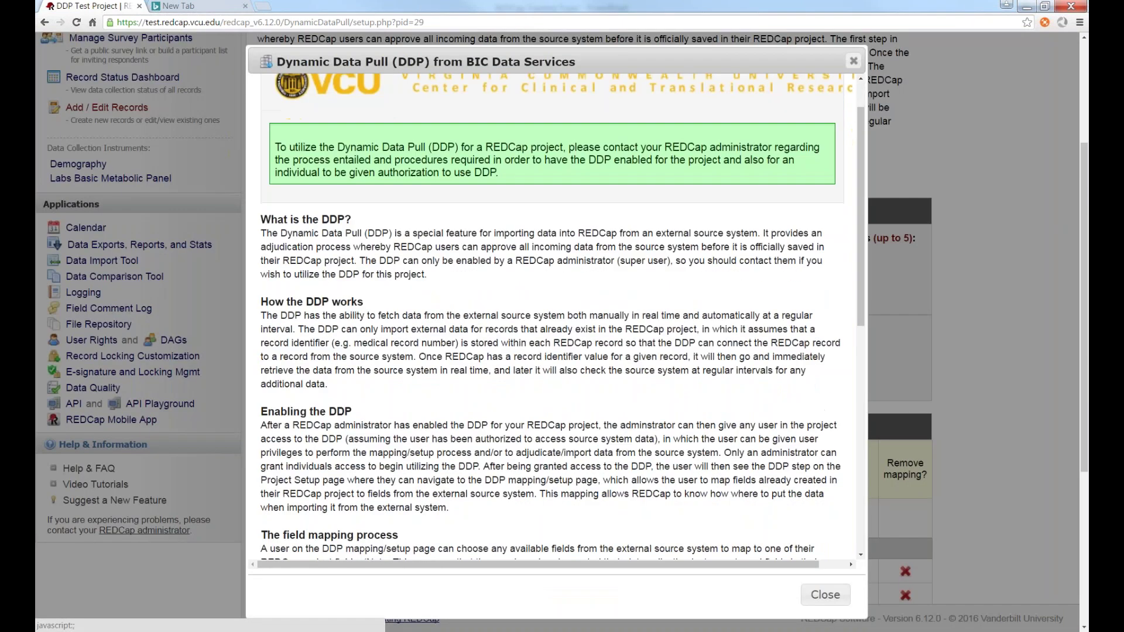
key("Escape")
left_click(338, 174)
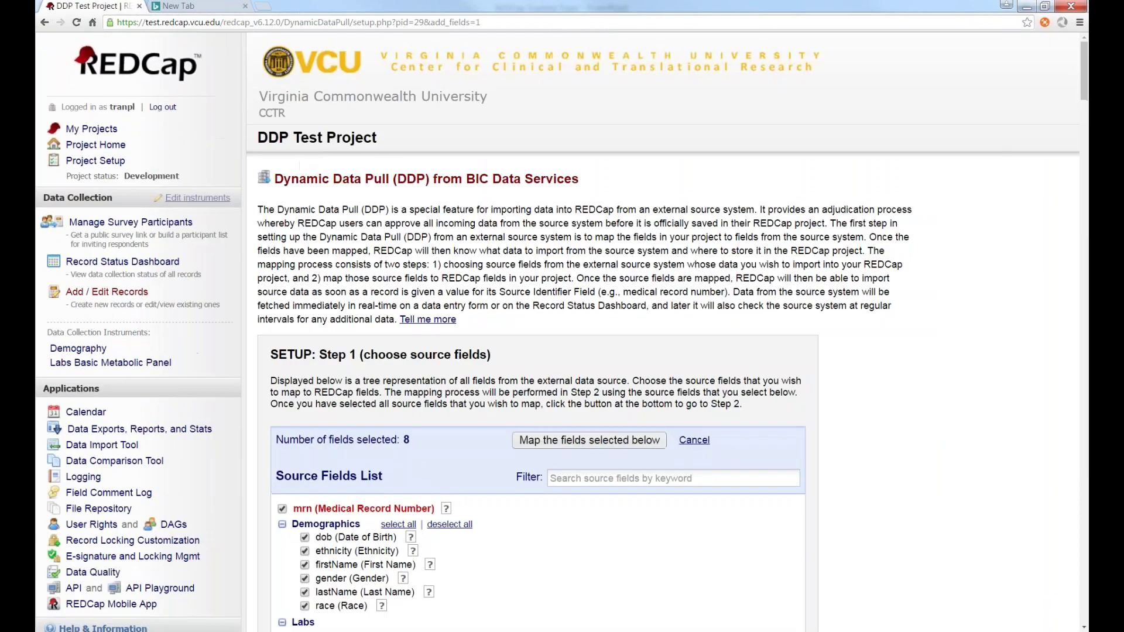
Collapse the BasicMetab, Ch16/18/, CompMetab and HepatoSrg lab categories
scroll(336, 241, "down", 1)
scroll(335, 240, "down", 1)
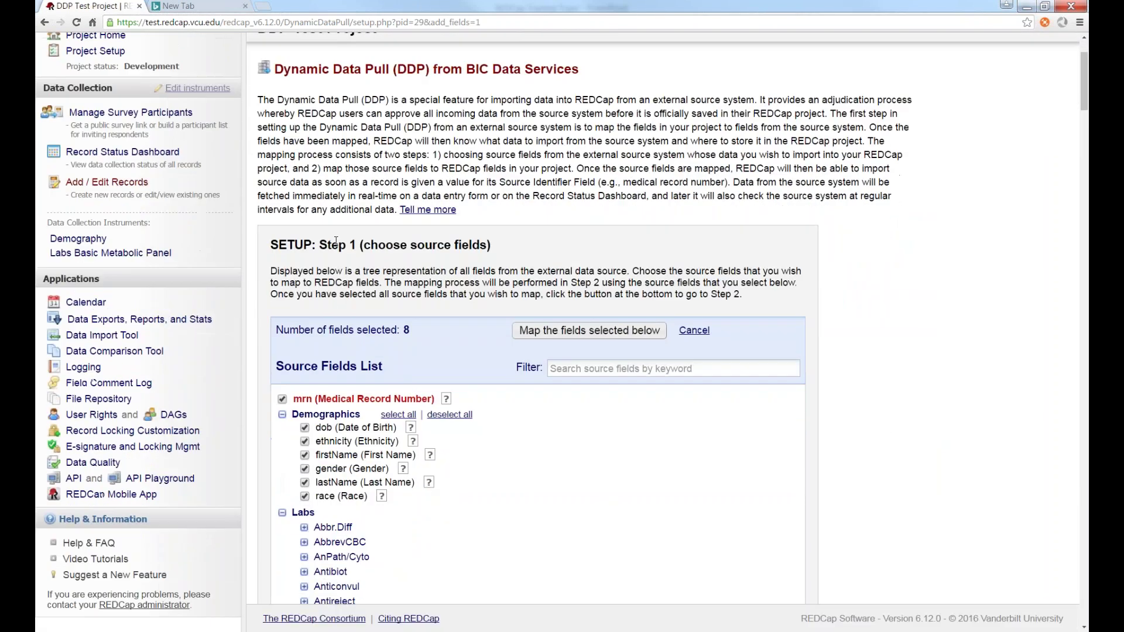
scroll(335, 241, "down", 3)
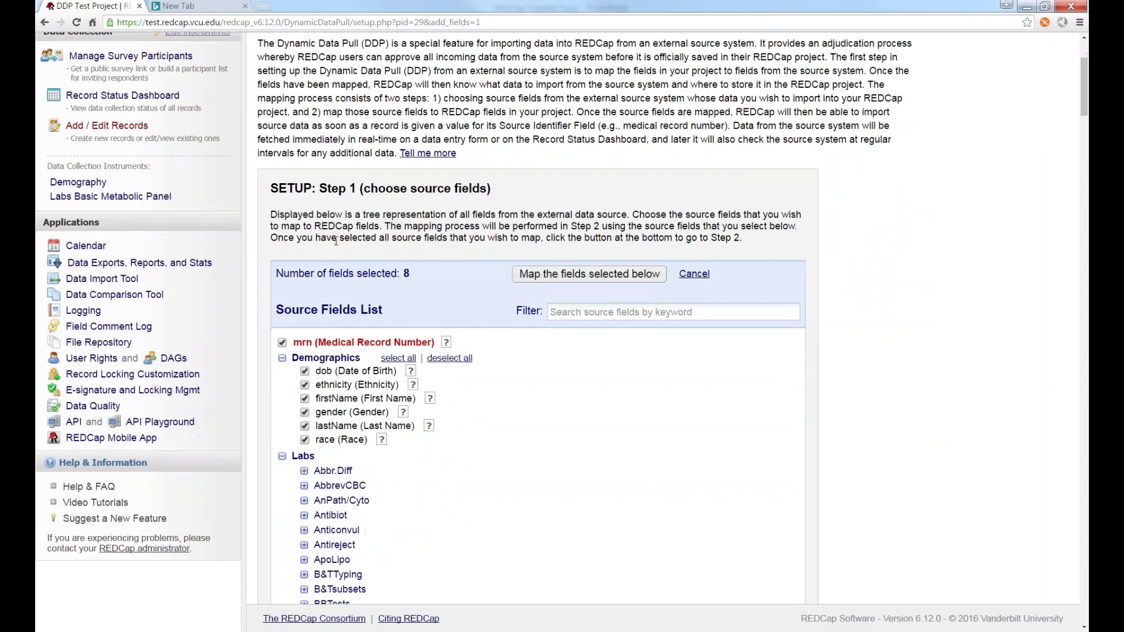
scroll(537, 328, "down", 2)
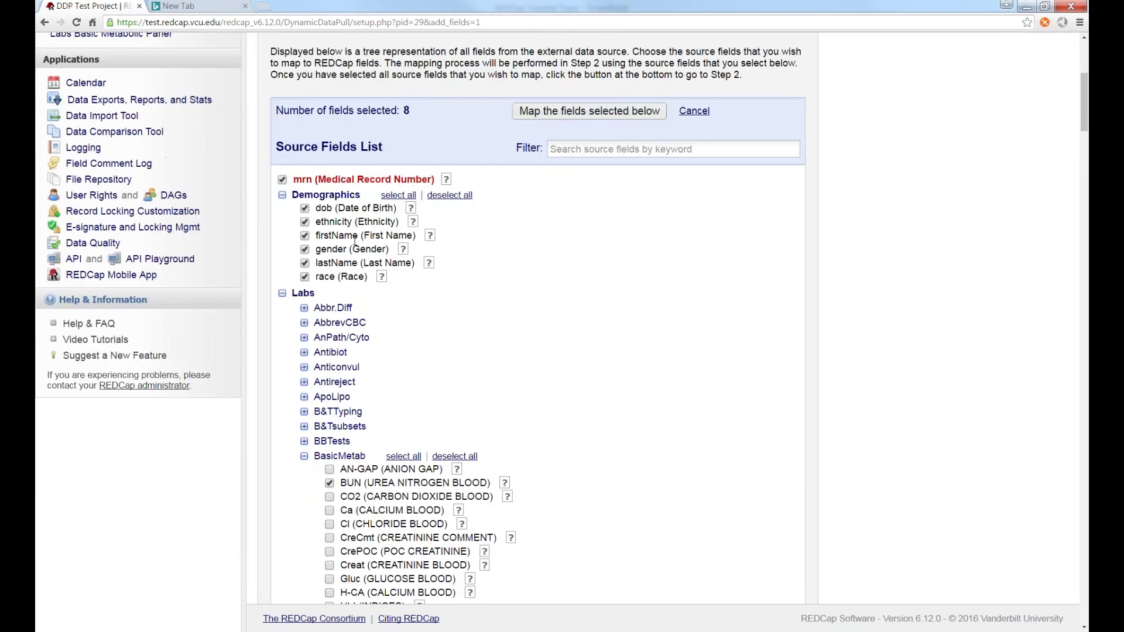
scroll(537, 328, "down", 1)
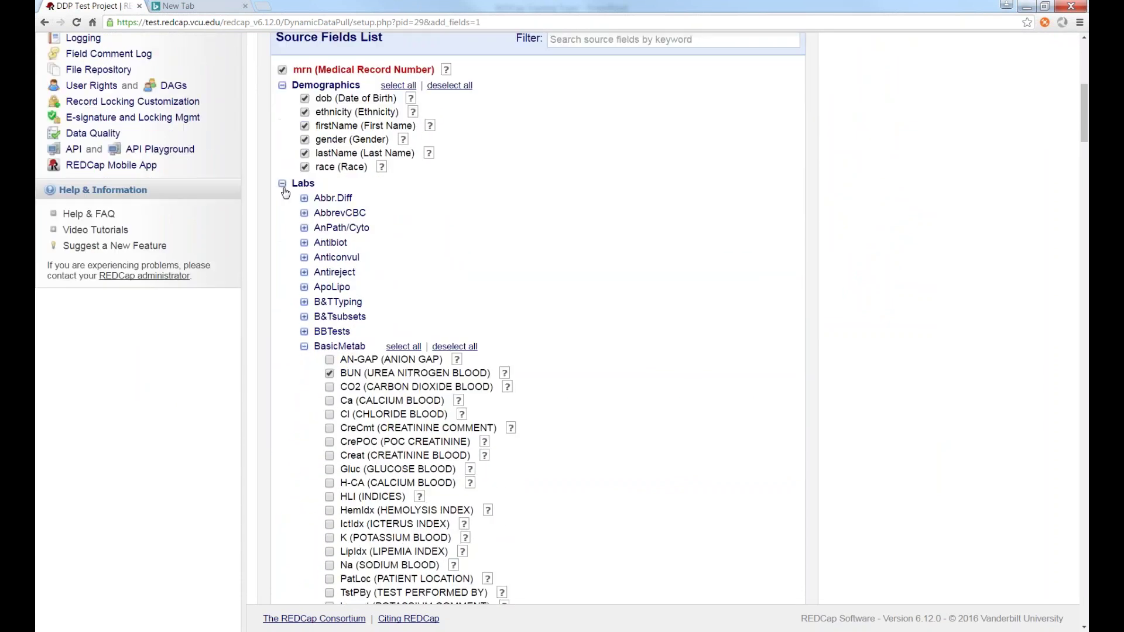
left_click(304, 347)
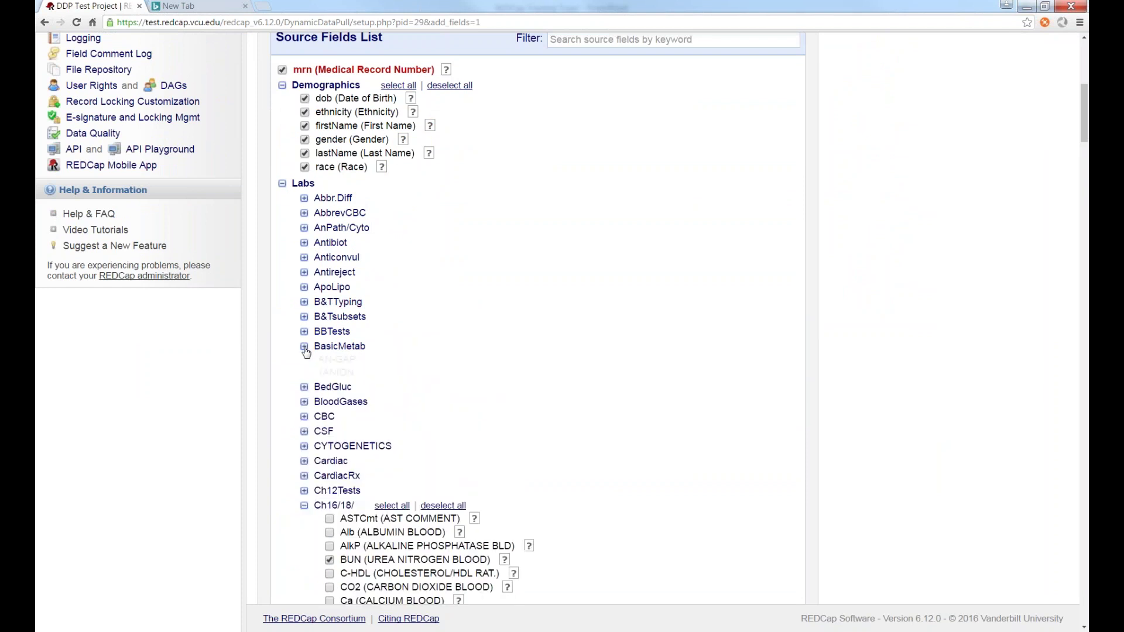
scroll(308, 363, "down", 2)
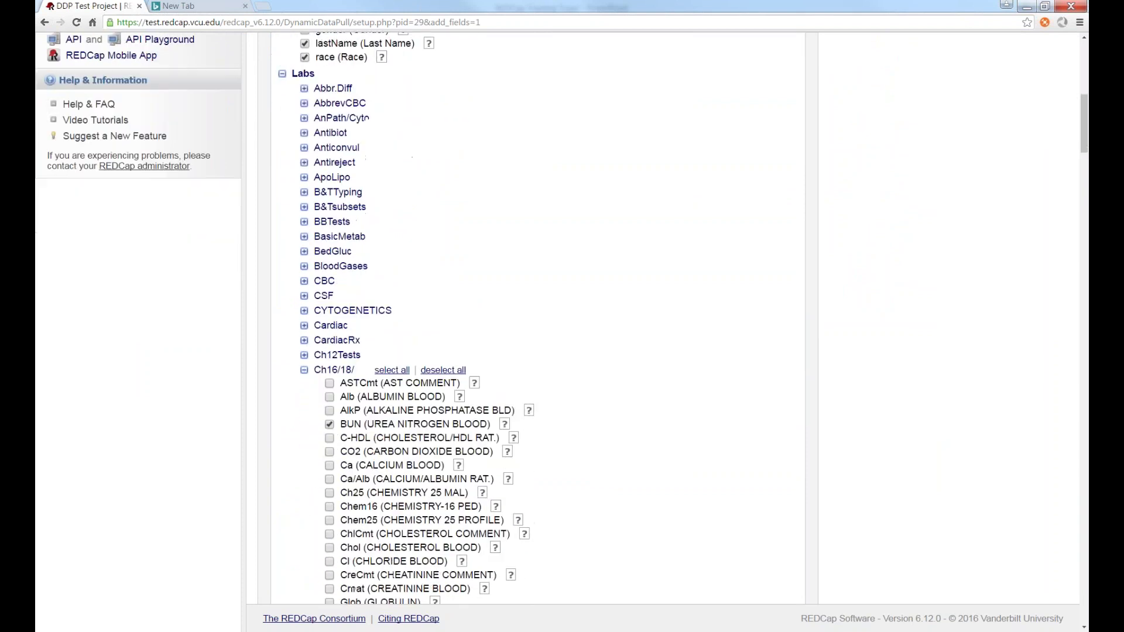
left_click(305, 370)
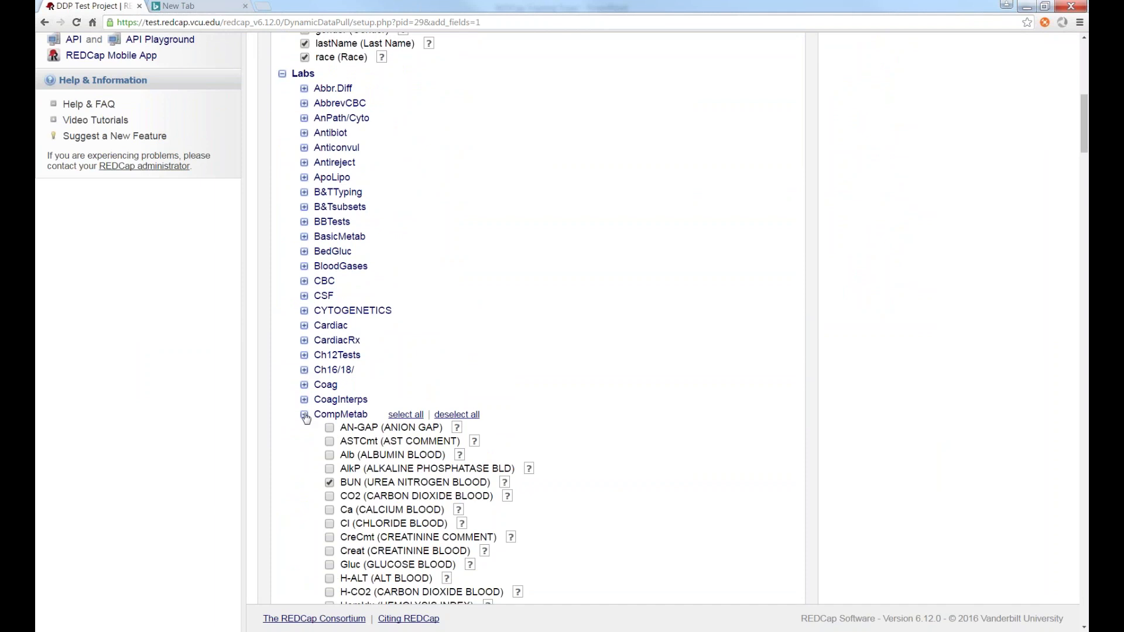
left_click(304, 415)
scroll(319, 427, "down", 1)
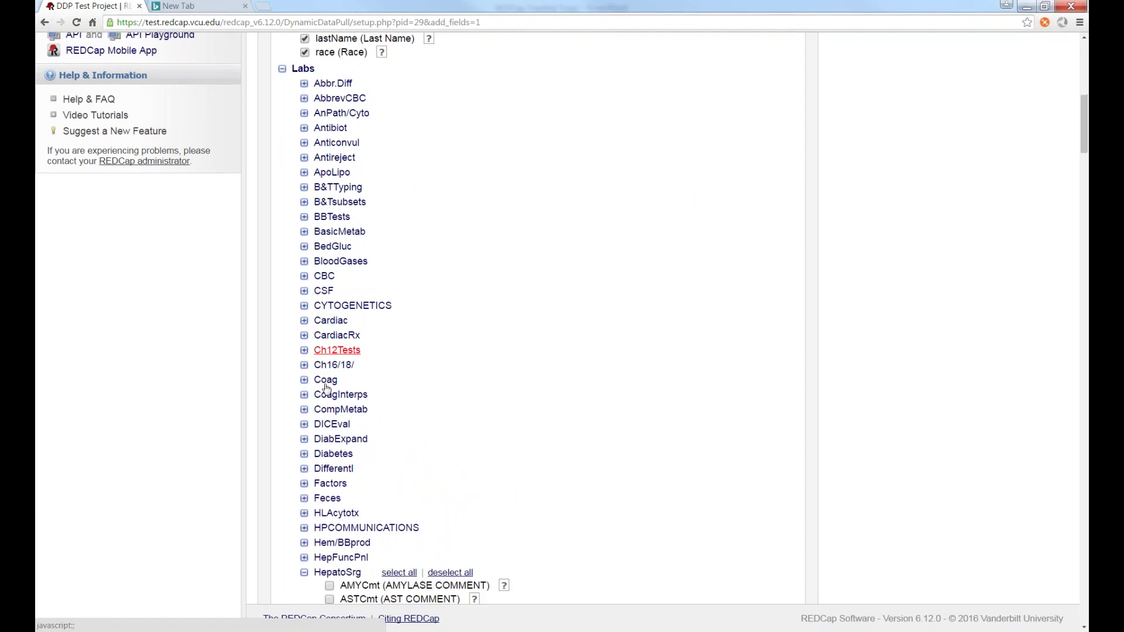
left_click(304, 522)
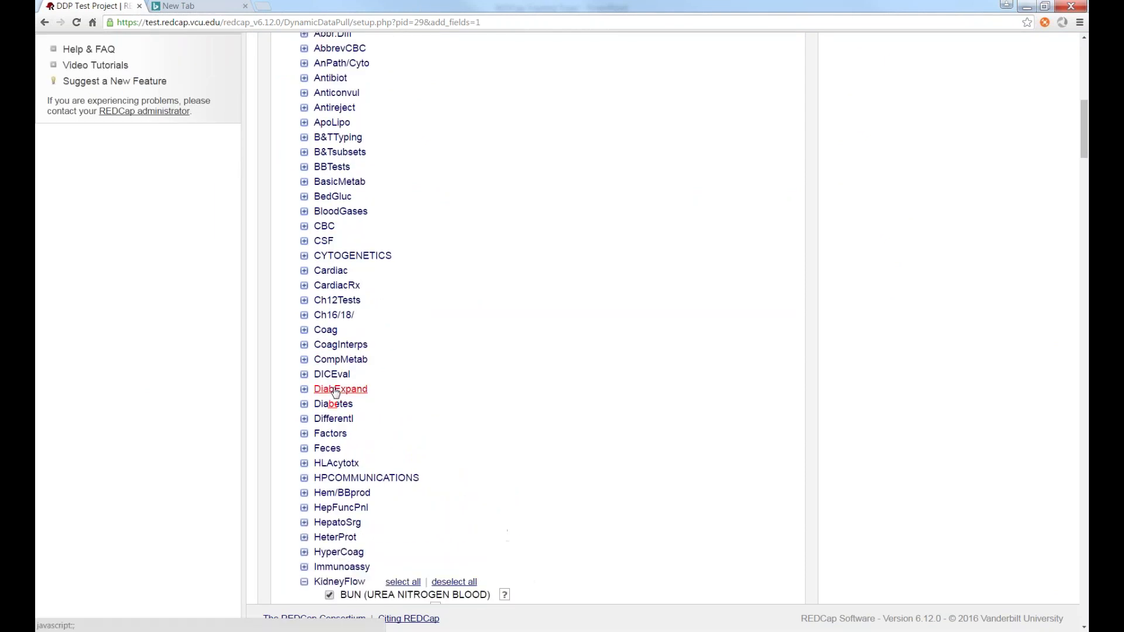
Collapse the KidneyFlow, LiverPanel, PCCURpt and Ped.FlMgmt lab categories
scroll(335, 393, "up", 2)
scroll(316, 445, "down", 4)
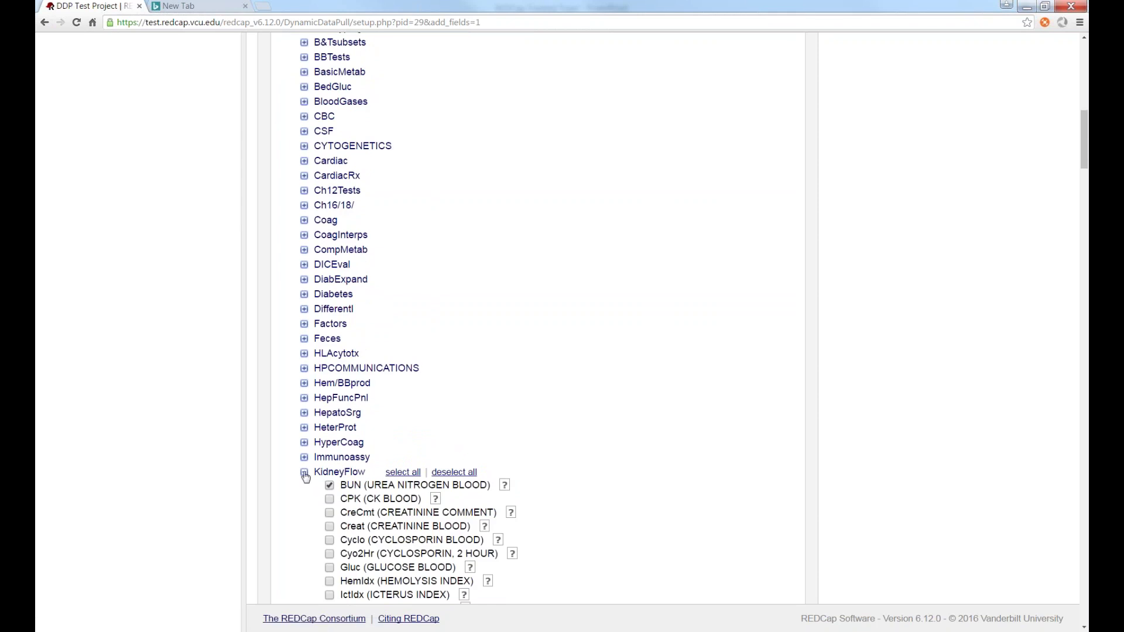
left_click(305, 473)
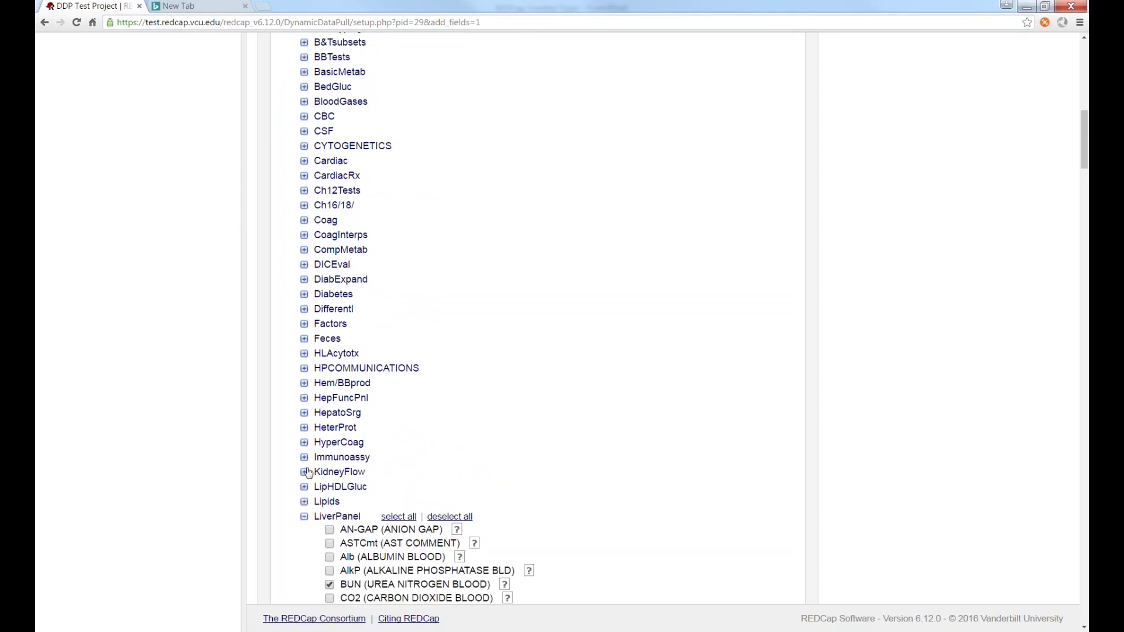
scroll(306, 471, "down", 1)
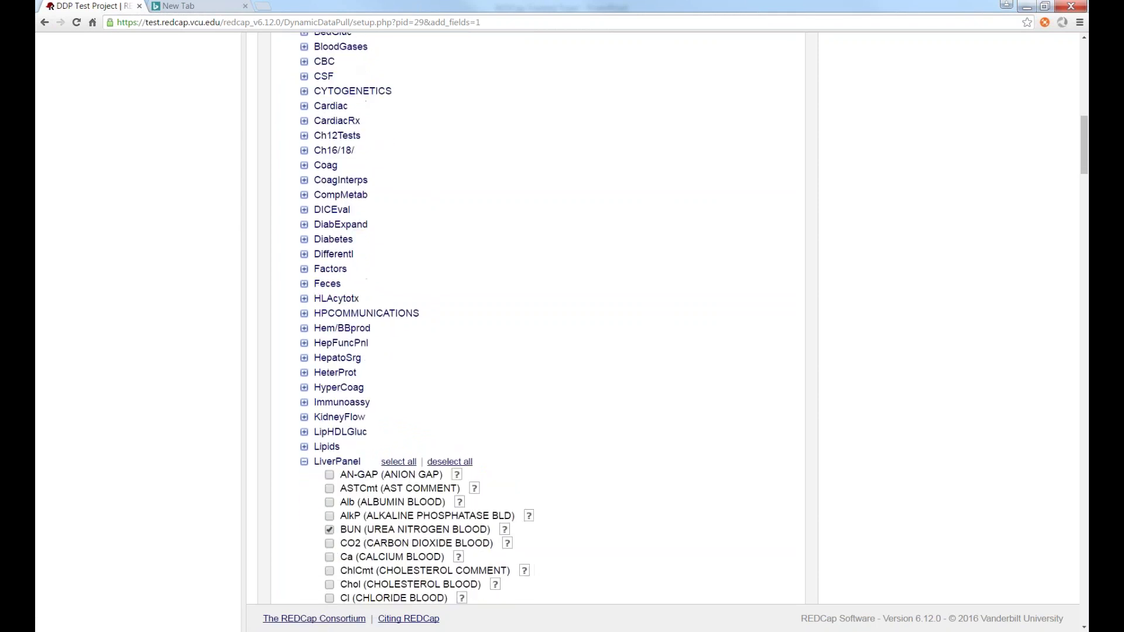
left_click(306, 462)
scroll(302, 413, "down", 1)
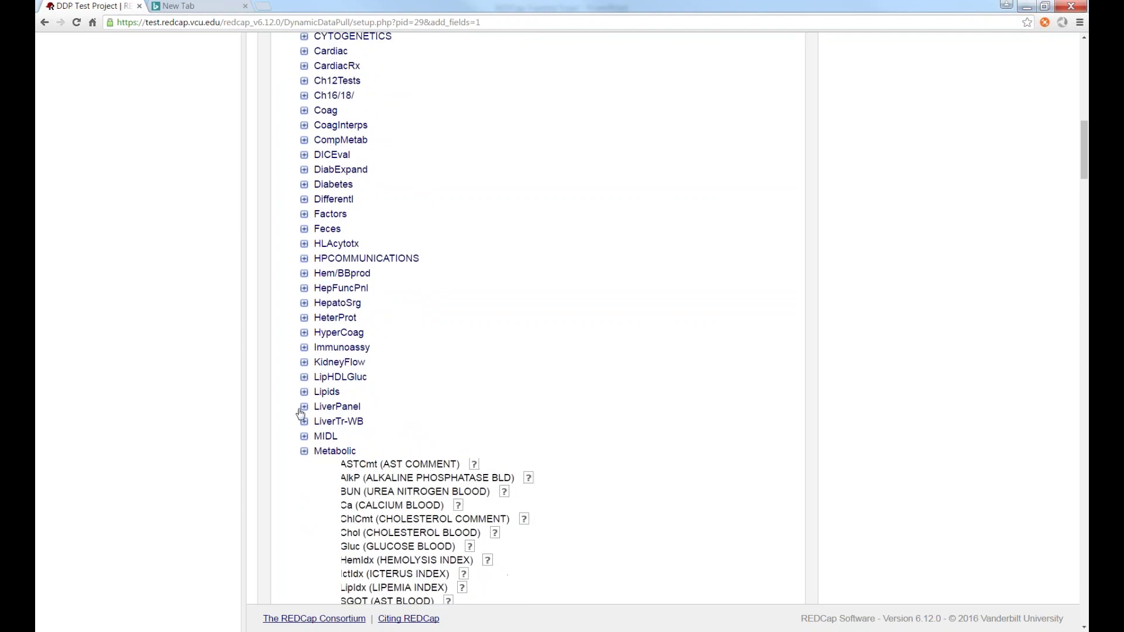
scroll(377, 306, "up", 11)
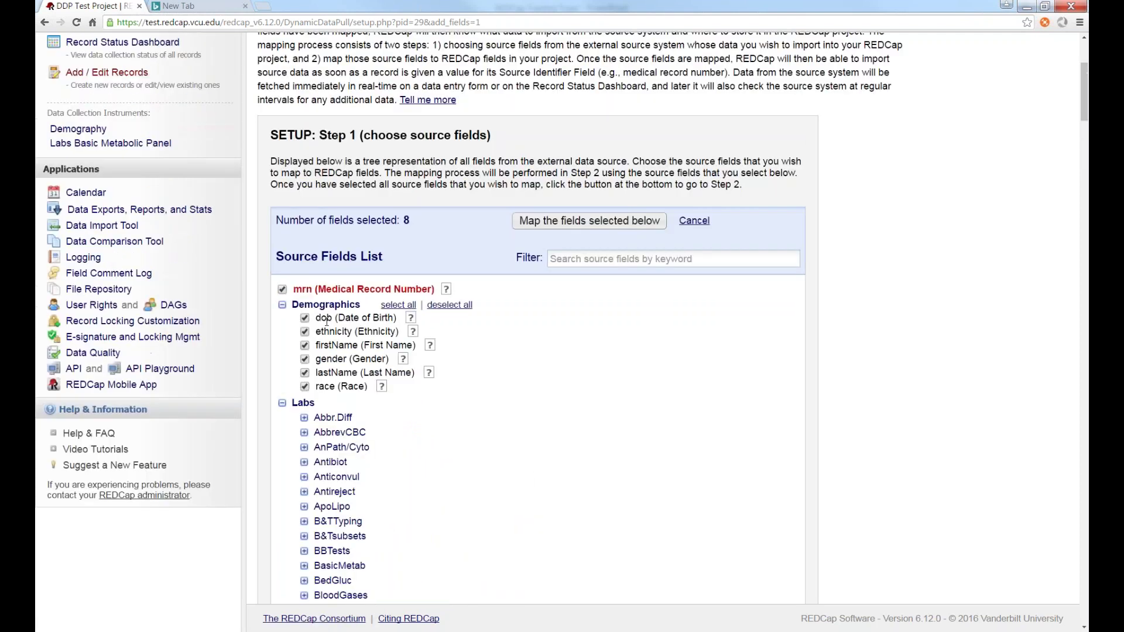
left_click(281, 403)
scroll(282, 403, "down", 1)
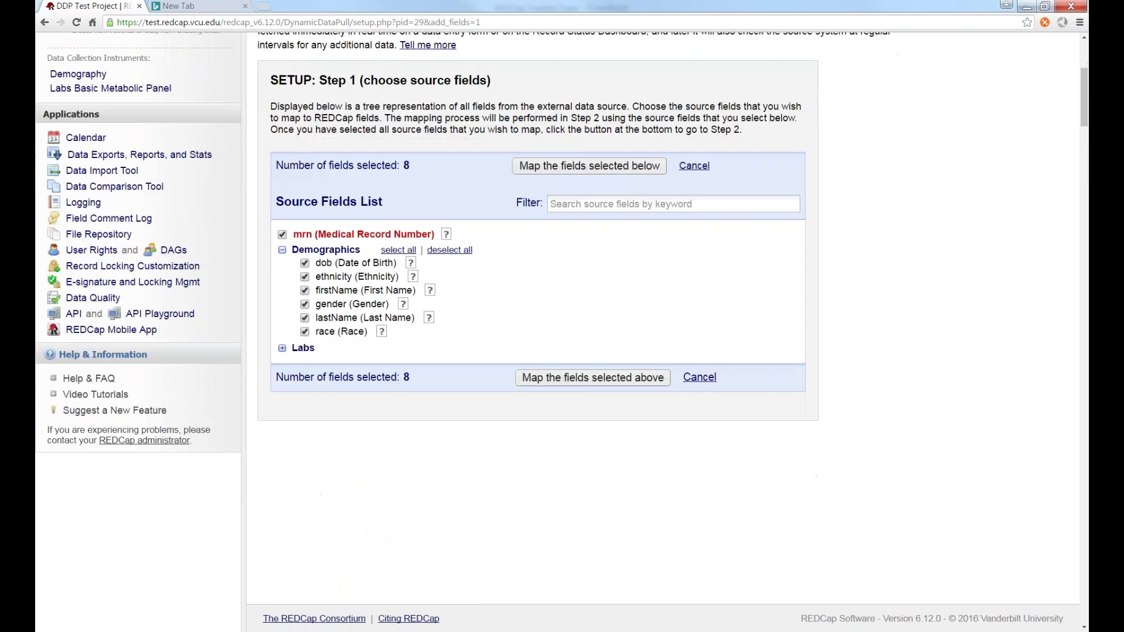
left_click(283, 350)
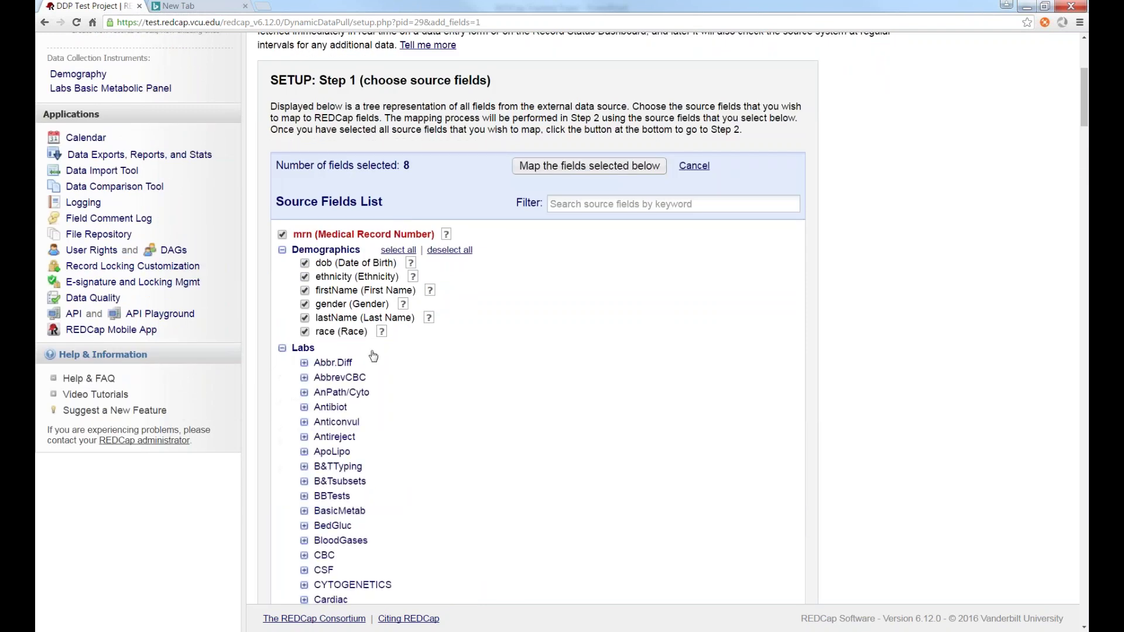
scroll(482, 381, "down", 5)
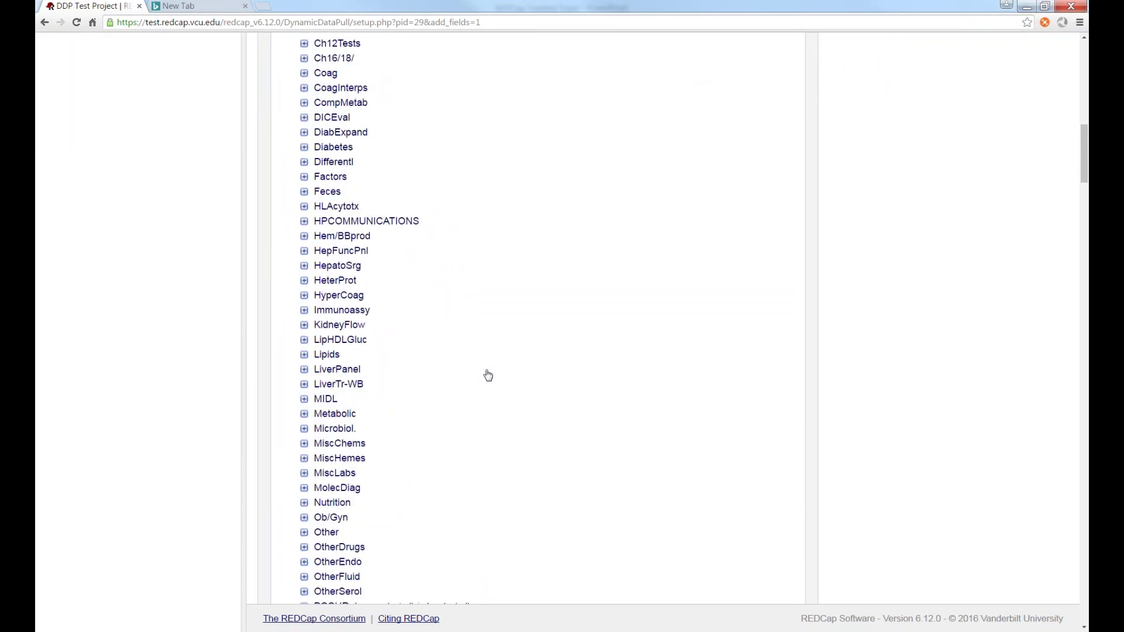
left_click(305, 205)
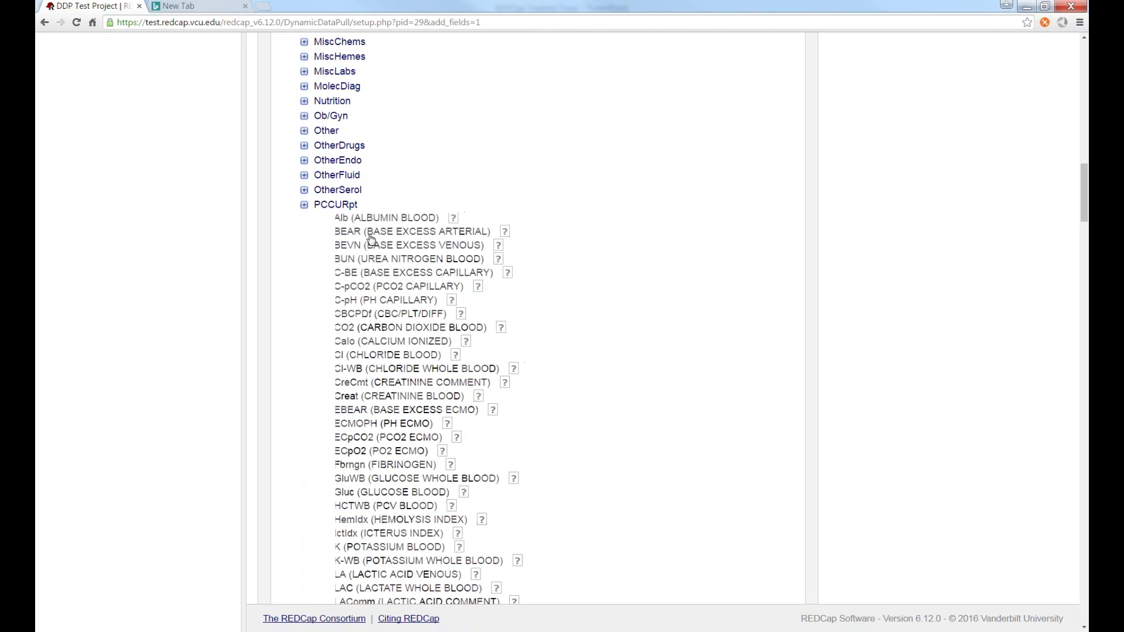
left_click(304, 235)
left_click(304, 234)
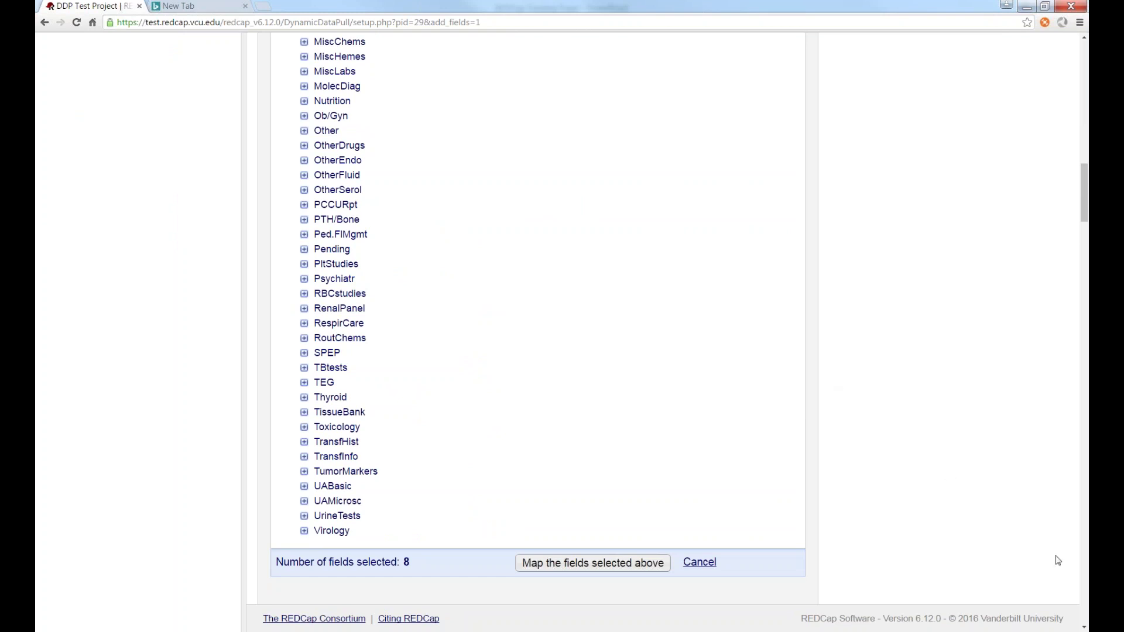
Collapse the Demographics group and highlight the selected-fields count header
left_click_drag(1084, 217, 1078, 103)
left_click(283, 389)
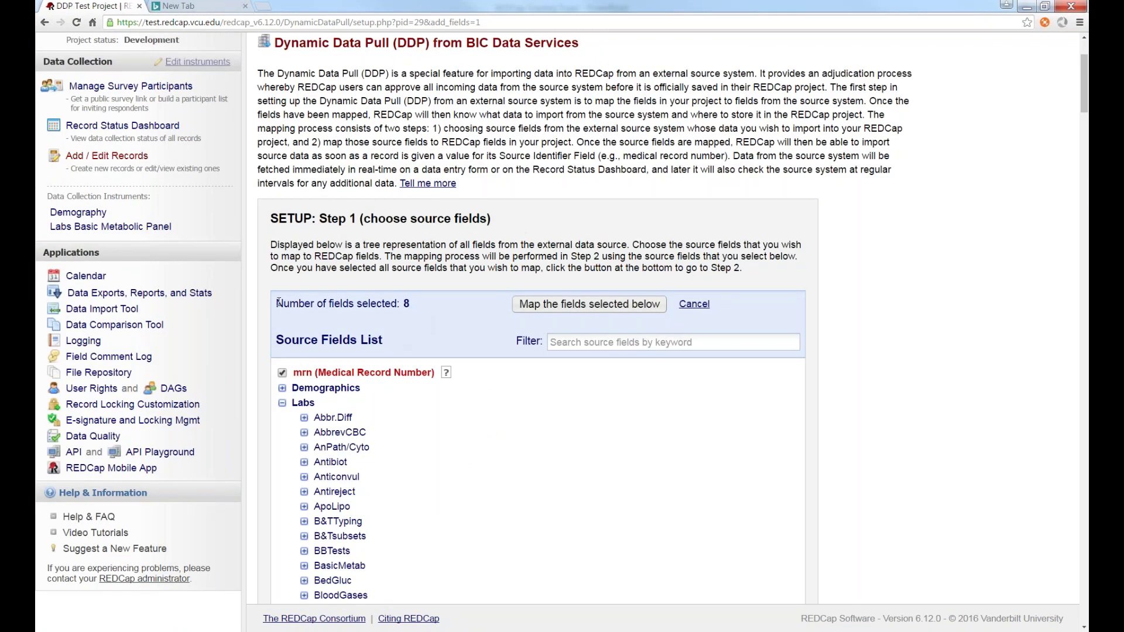
left_click_drag(276, 304, 786, 343)
left_click(820, 341)
Highlight the DDP introduction paragraph and Step 1 heading while explaining them
scroll(281, 183, "up", 1)
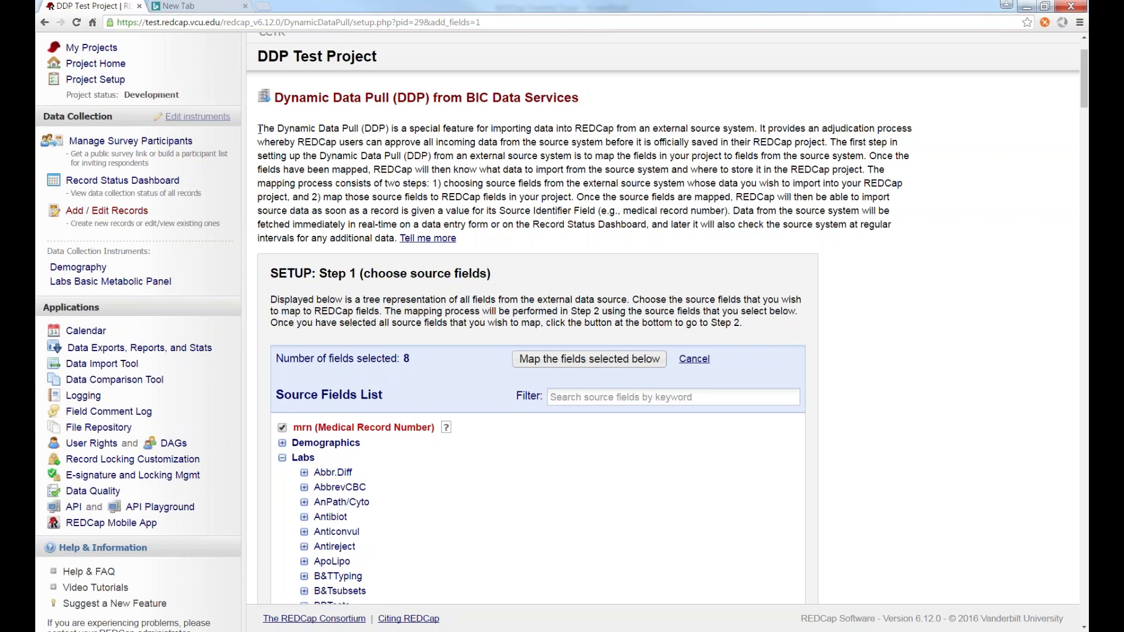
left_click_drag(502, 243, 258, 128)
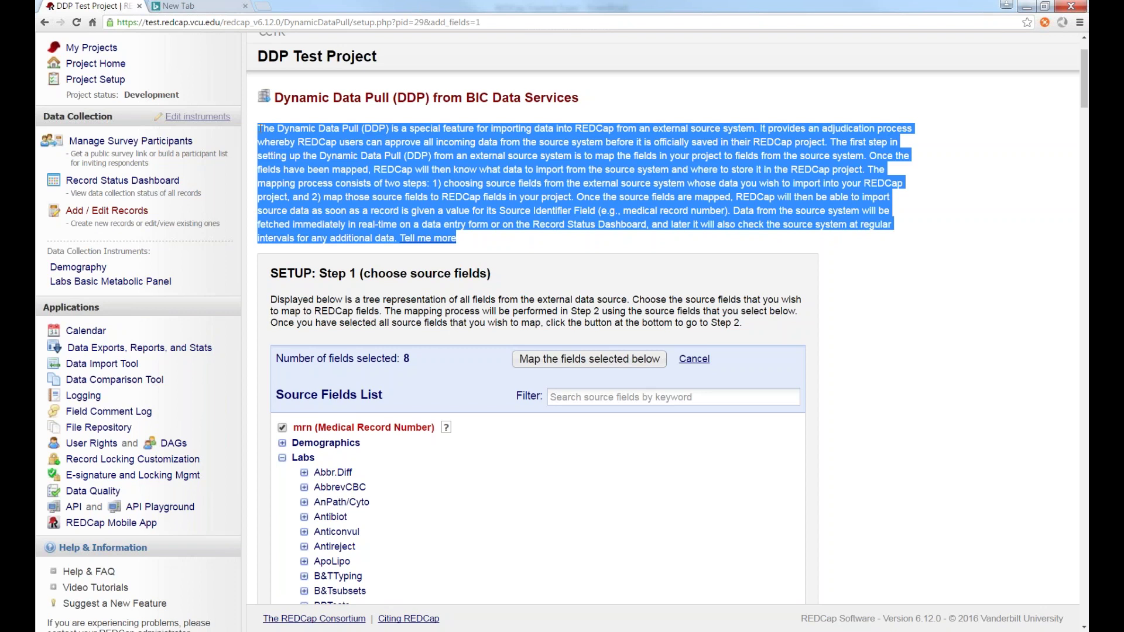
left_click(259, 129)
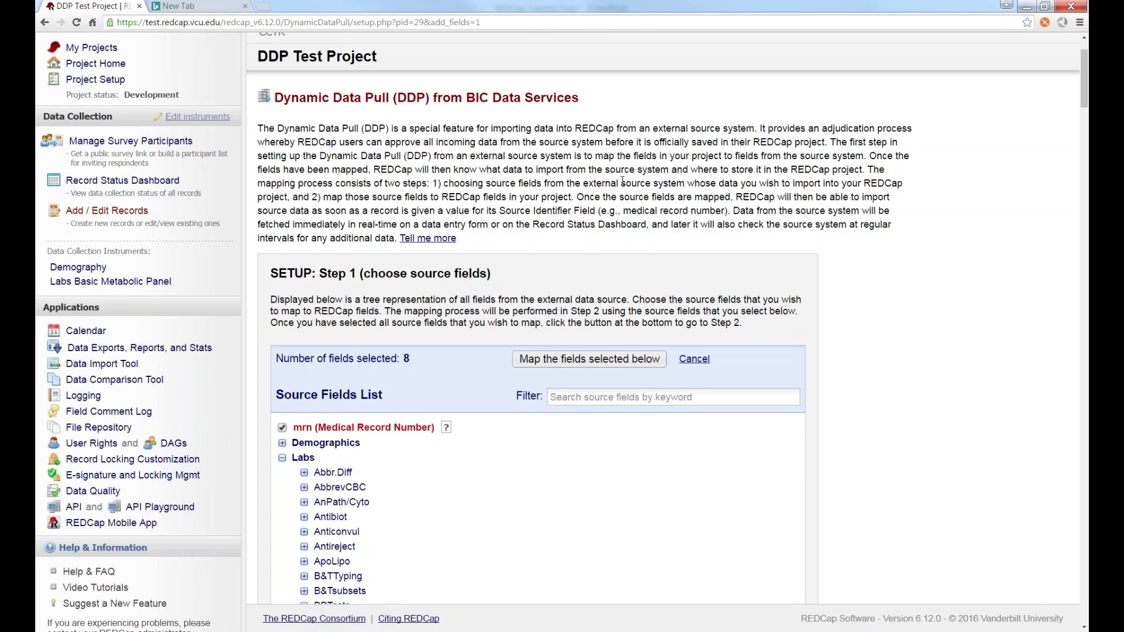
left_click_drag(480, 273, 270, 142)
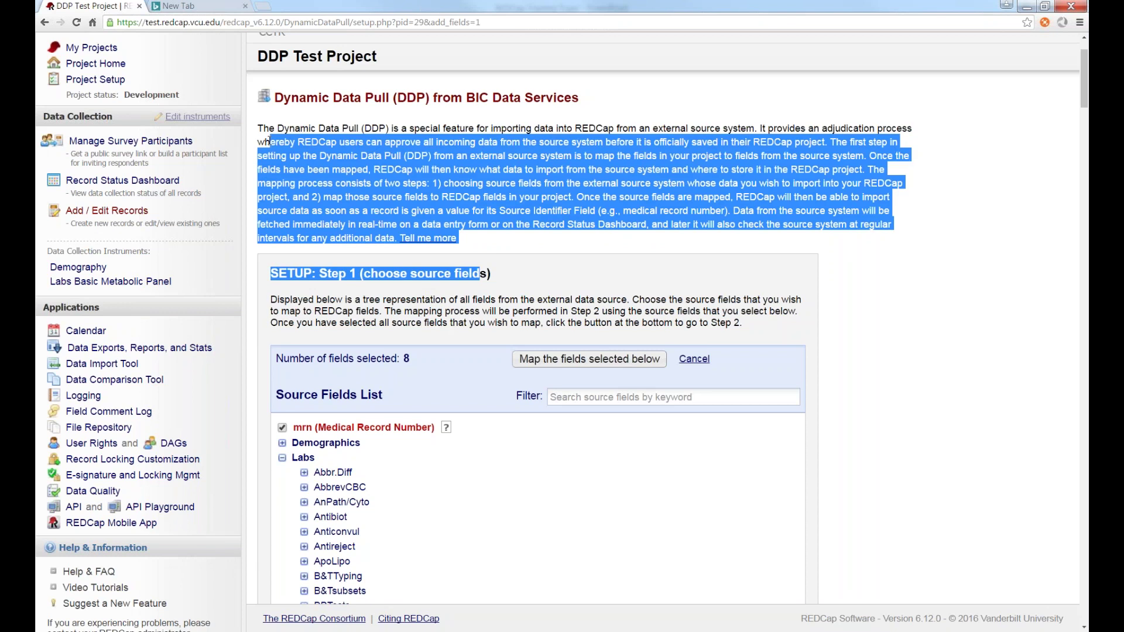
left_click(270, 142)
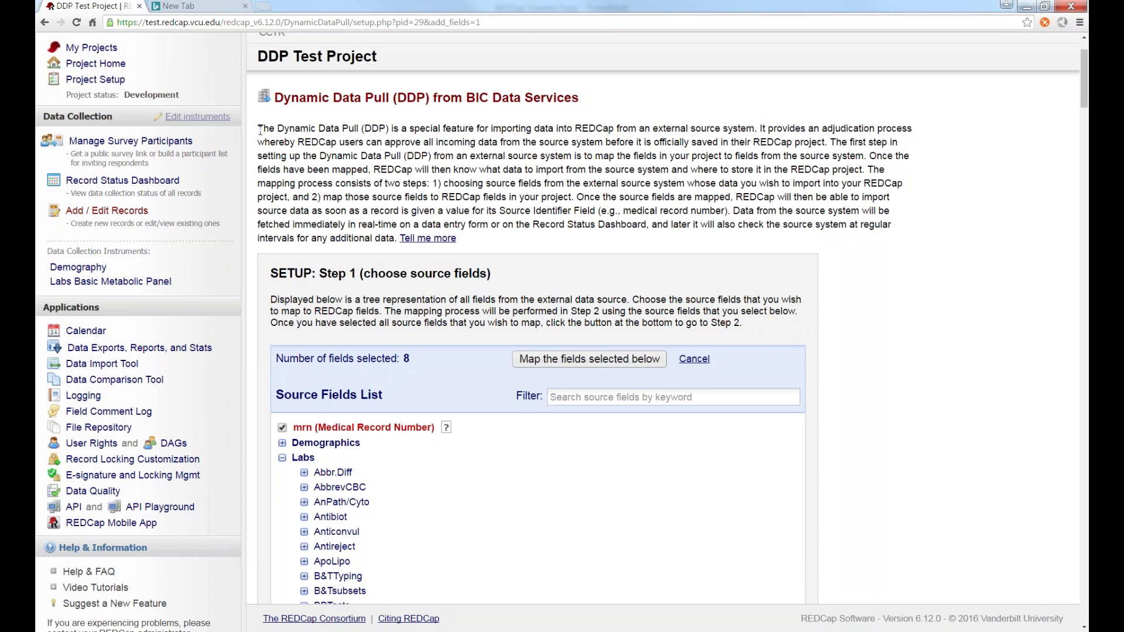
Return to Project Setup and highlight the data collection instruments section
left_click(95, 79)
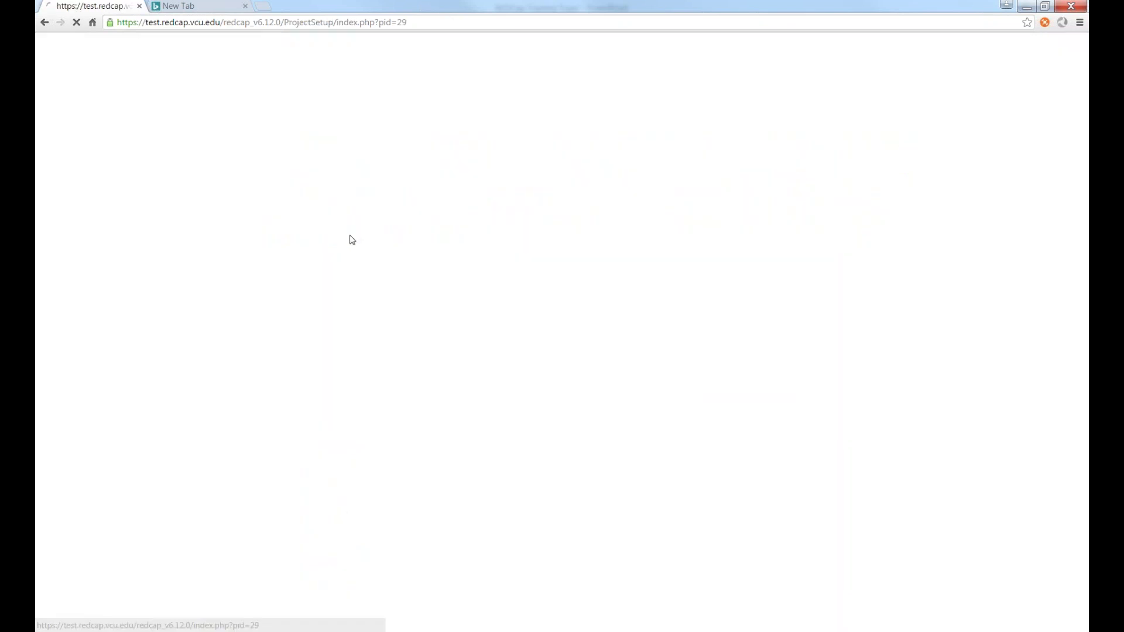
scroll(349, 238, "down", 3)
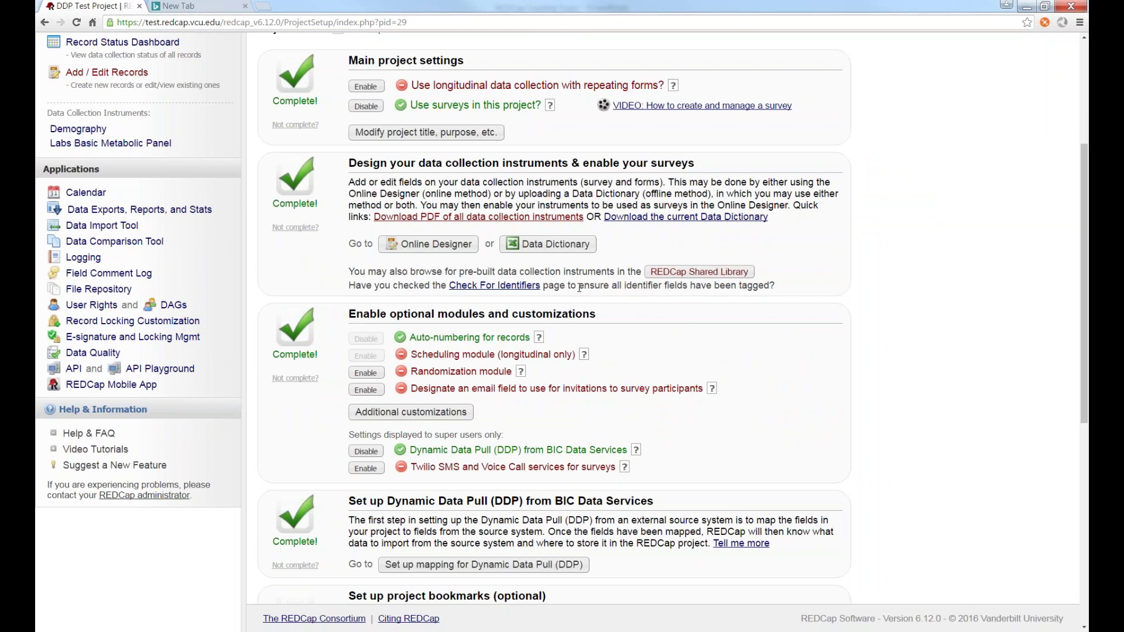
left_click_drag(775, 287, 352, 170)
left_click(382, 193)
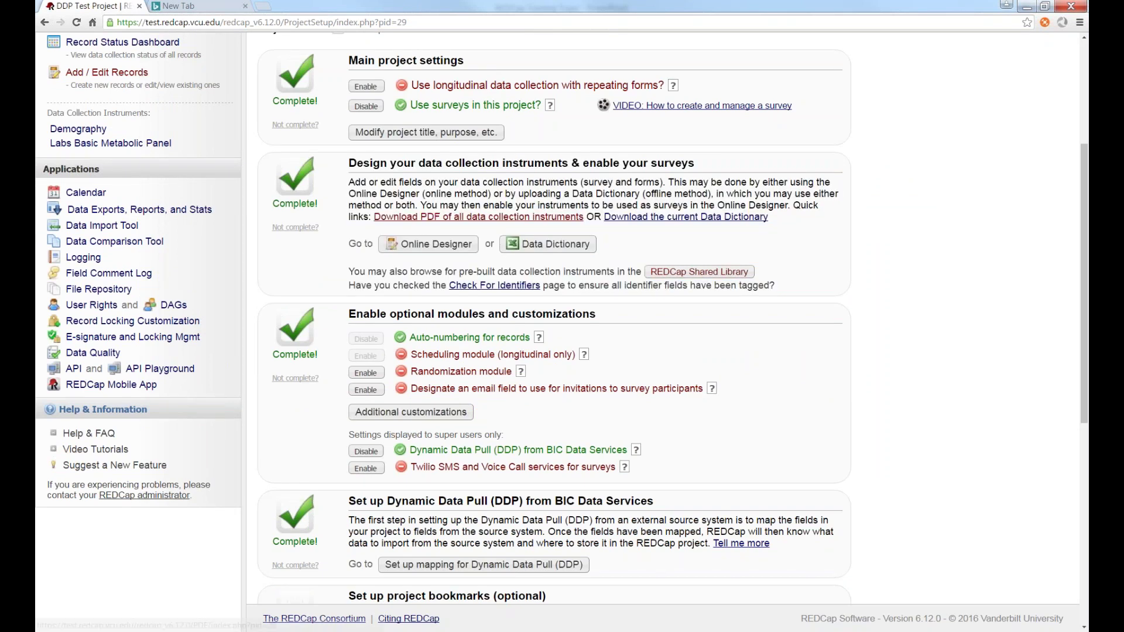